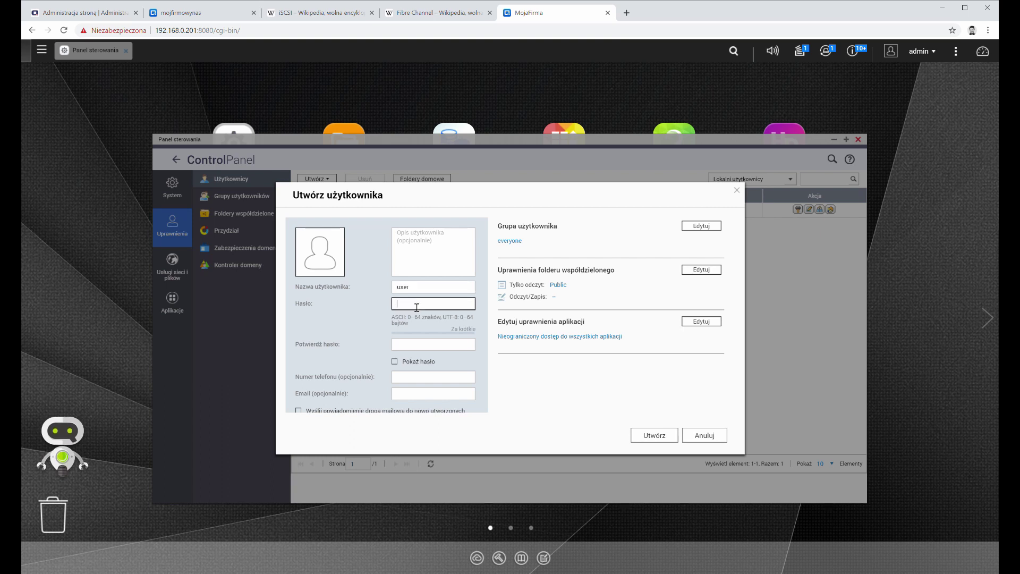
Step: Enter a password for the new user 'user' and repeat it in the confirmation field
type("•••••••")
left_click(412, 344)
type("•••••••")
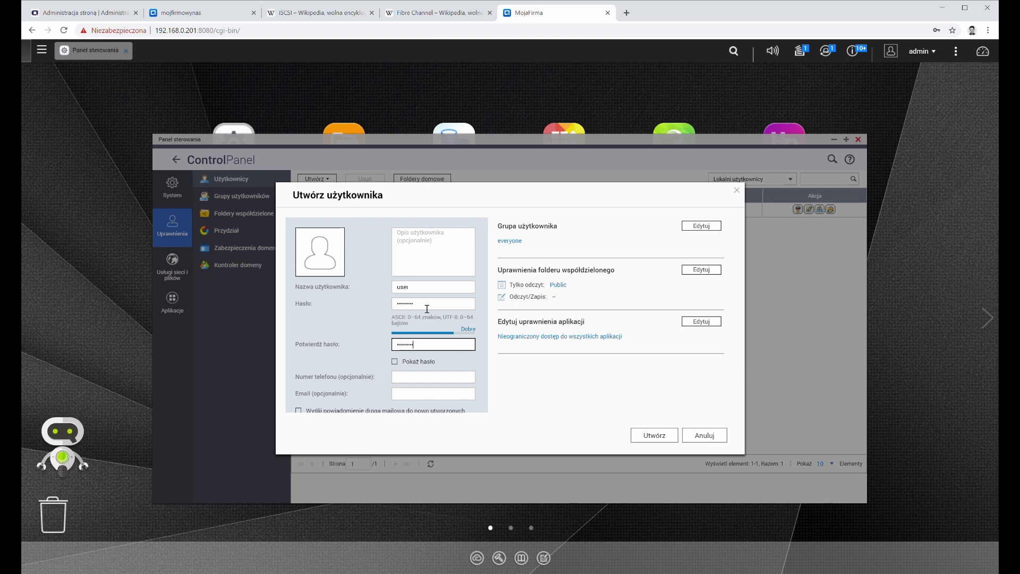
left_click(440, 307)
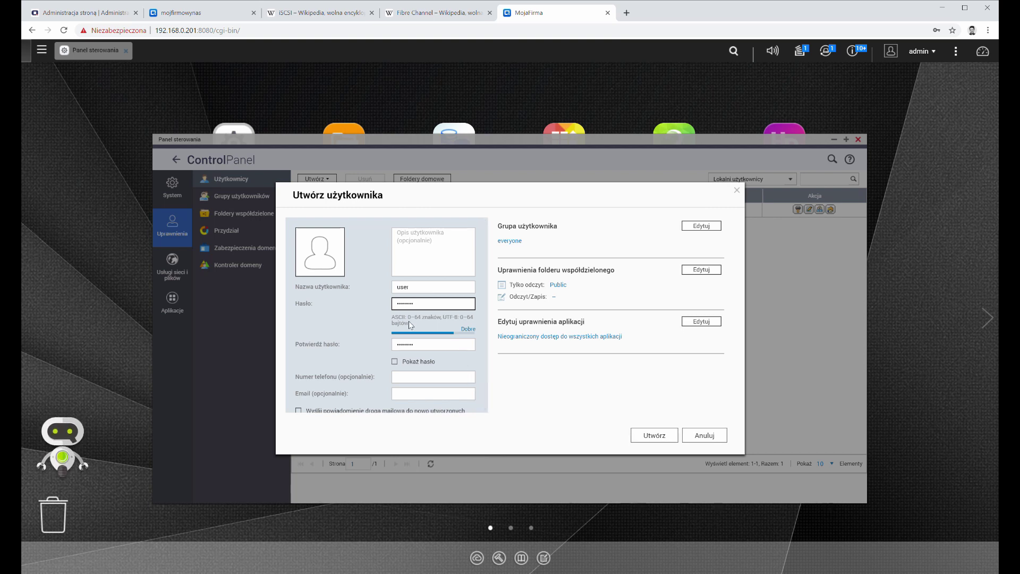
scroll(351, 325, "down", 1)
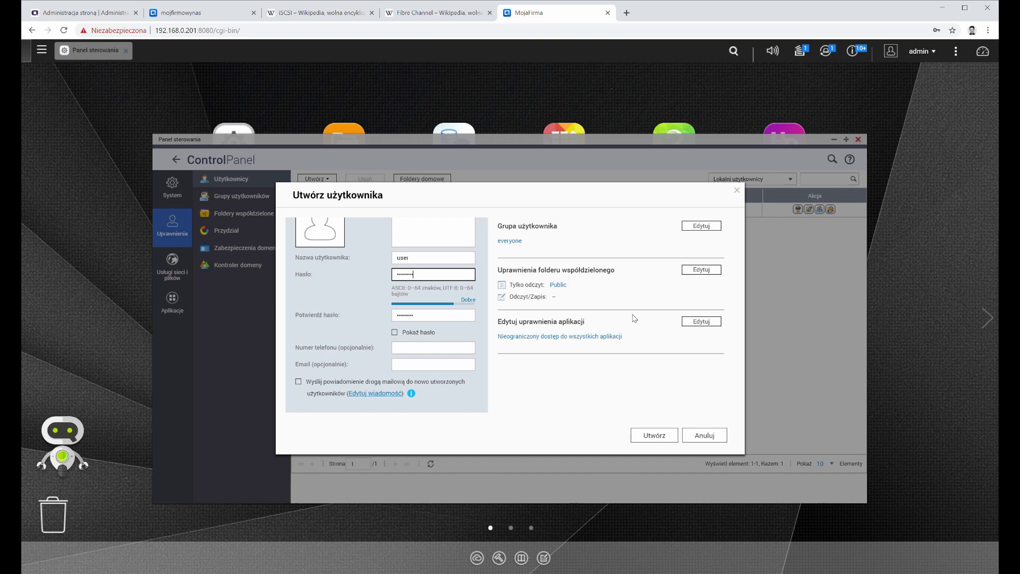
Step: Review the new user's group membership, keeping it only in the everyone group
left_click(637, 248)
left_click(704, 229)
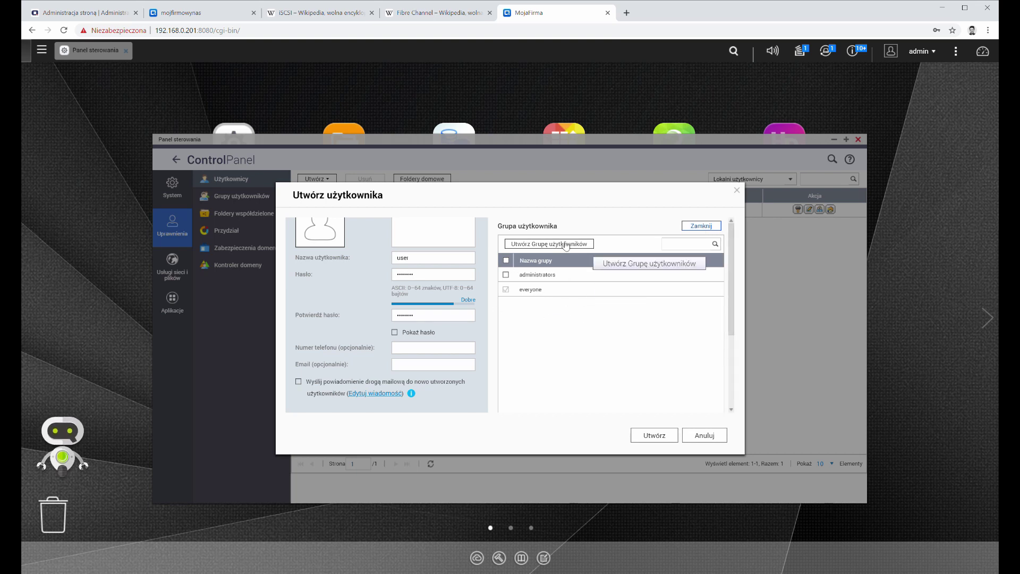
left_click(696, 229)
Step: Grant the new user read-only access to Public and read/write access to Web
left_click(702, 270)
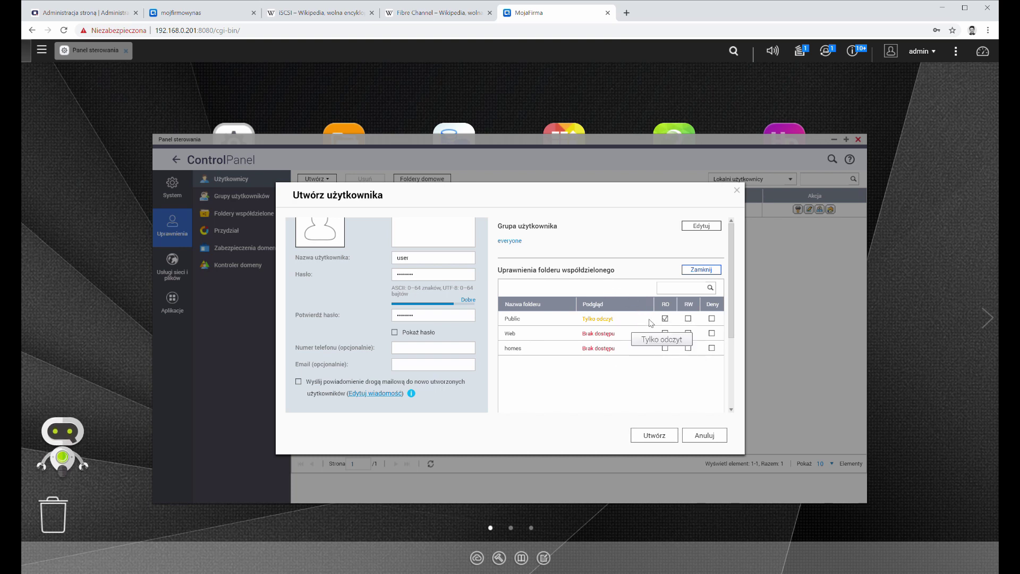
left_click(665, 318)
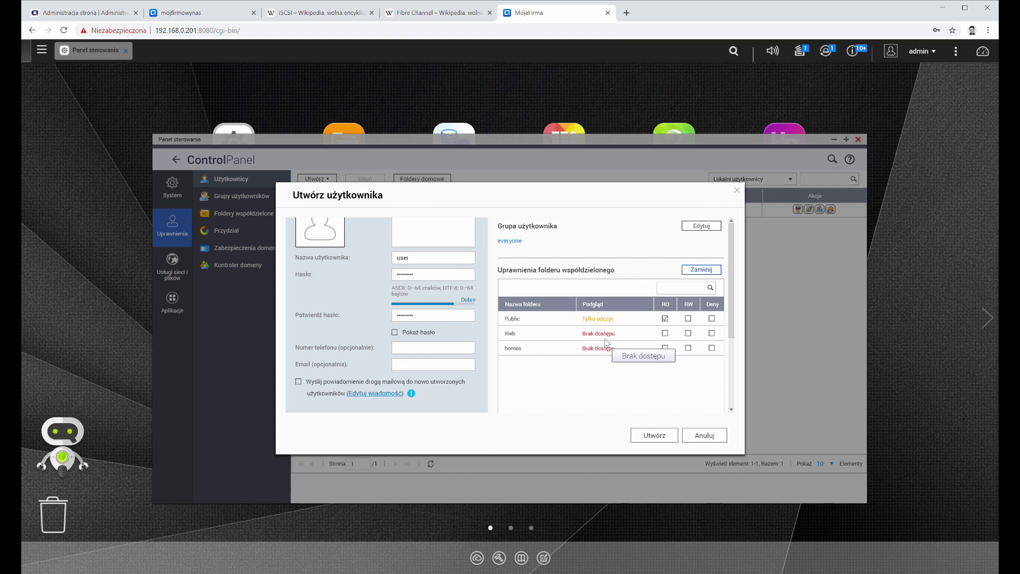
left_click(689, 333)
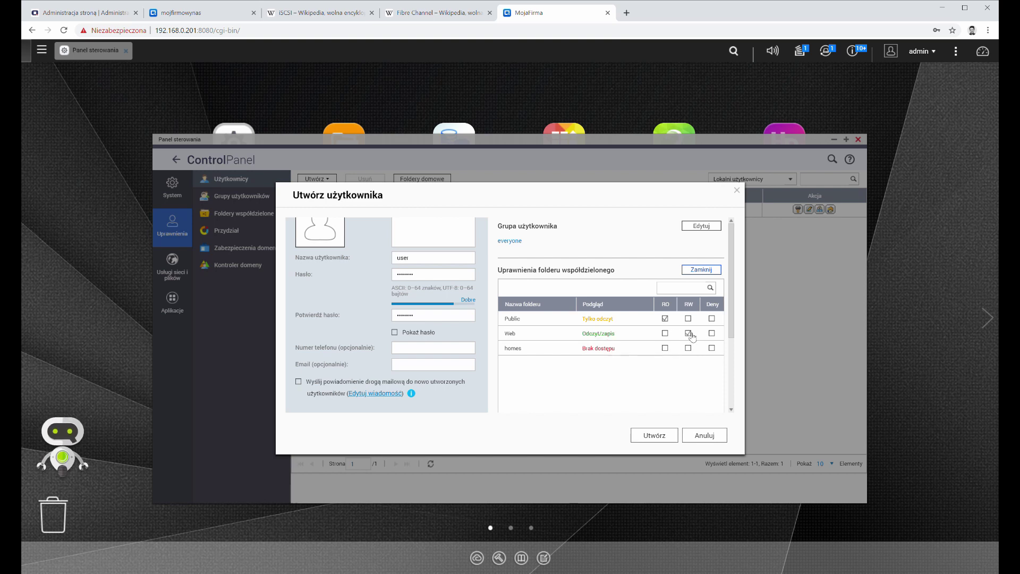
left_click(714, 269)
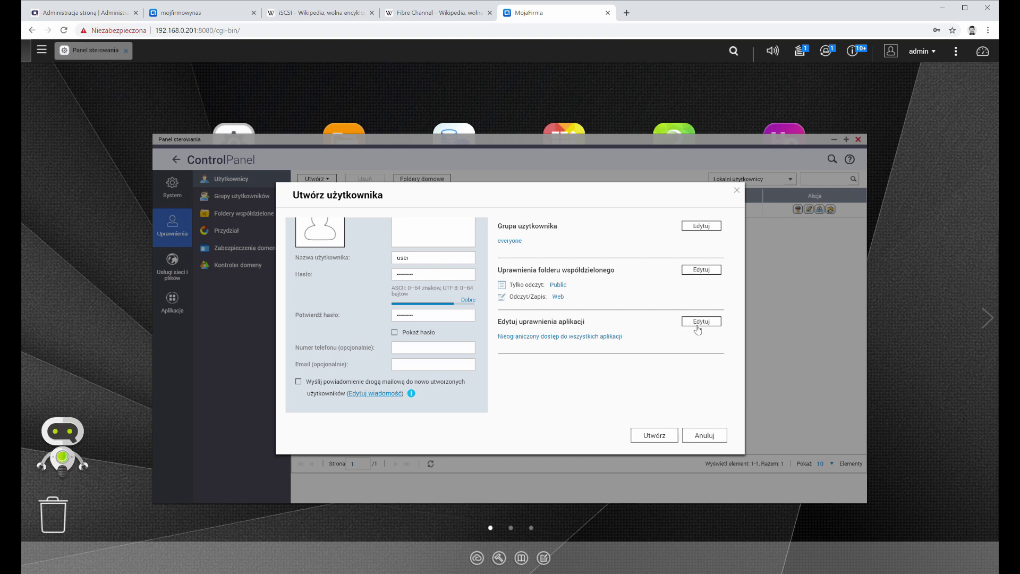
Step: Remove Apple networking and FTP access for 'user', then create the account
left_click(697, 322)
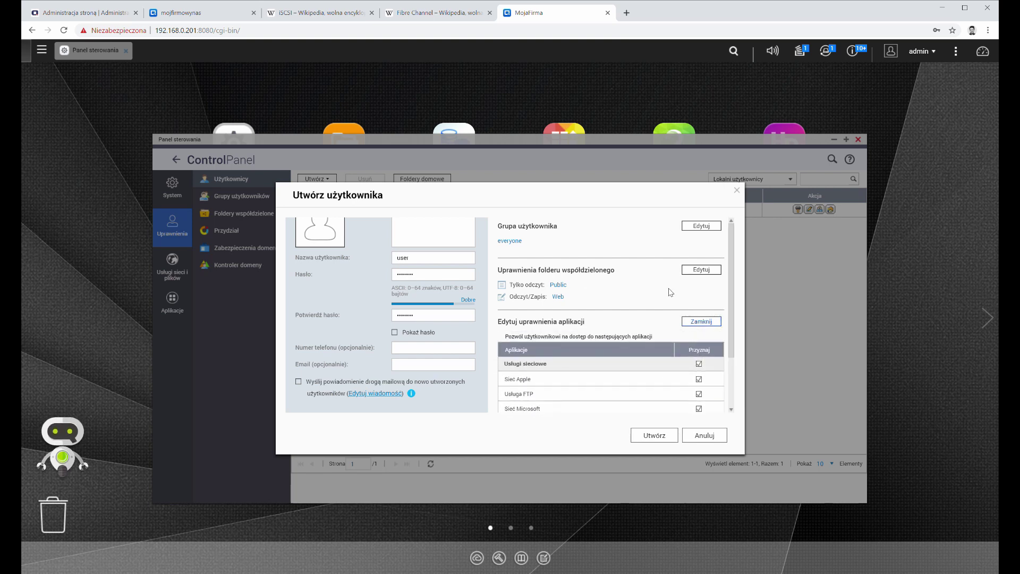
scroll(594, 295, "down", 2)
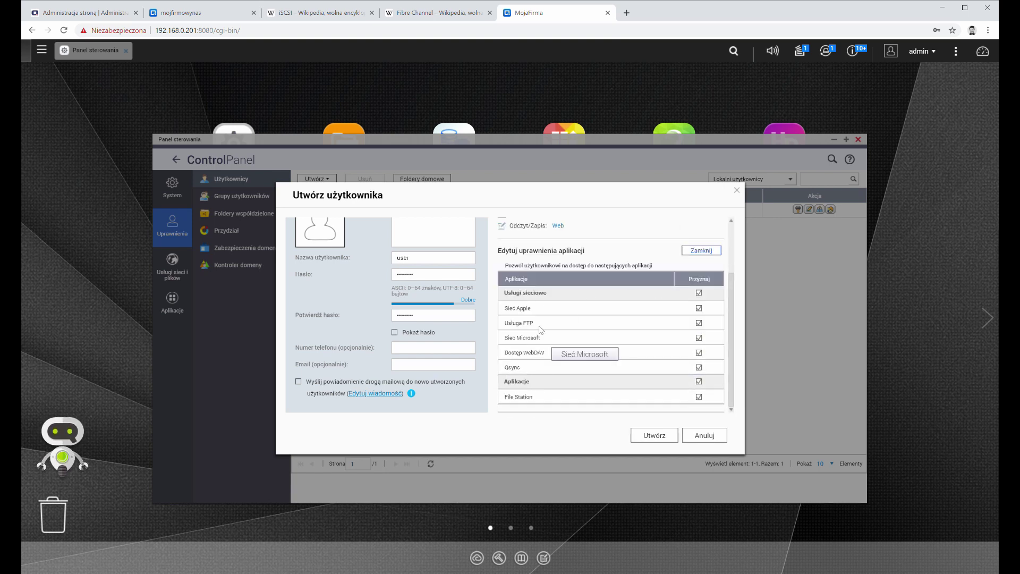
left_click(700, 308)
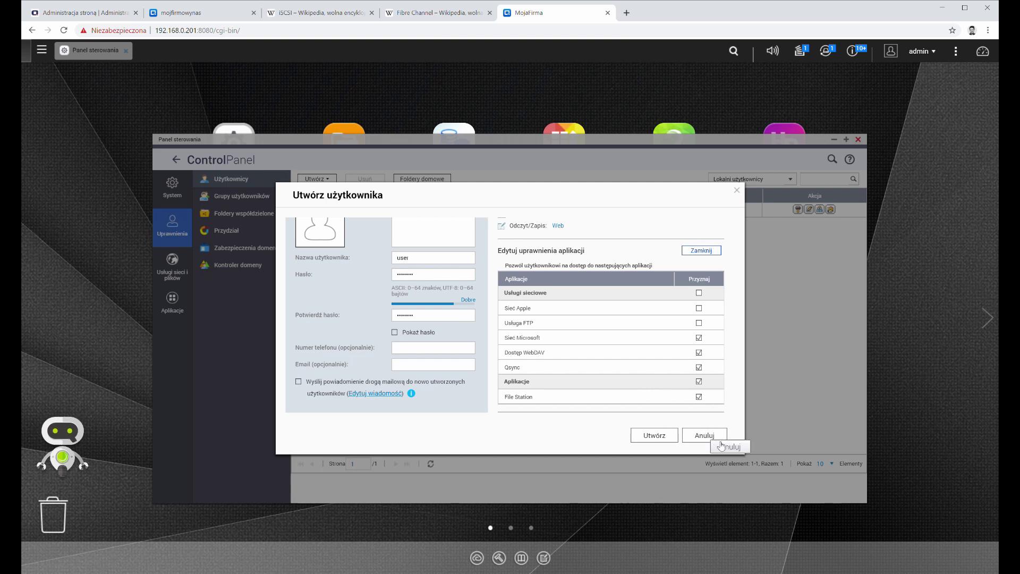
left_click(656, 436)
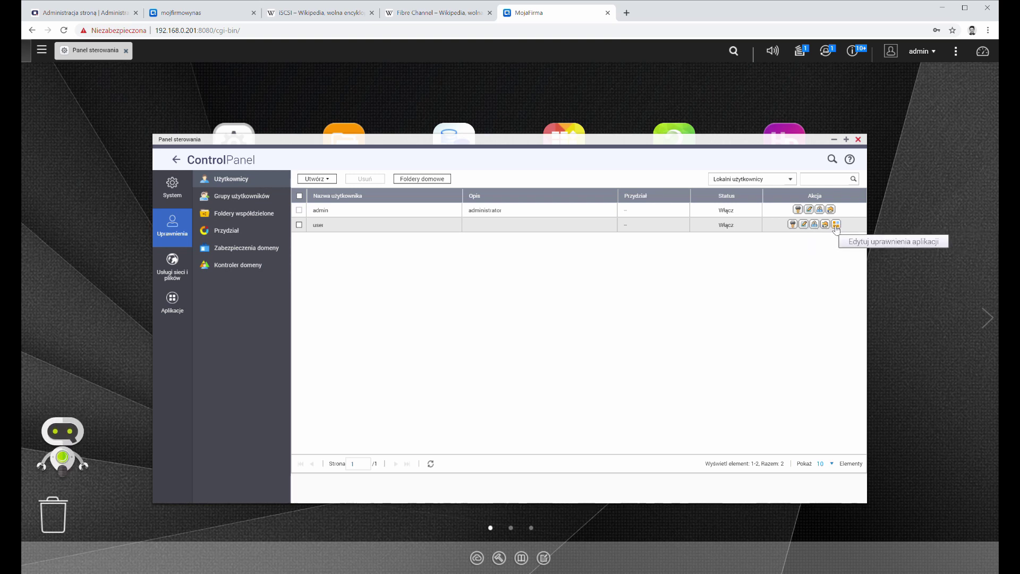
Step: Filter the user list to domain users to confirm none exist, then view user groups
left_click(312, 179)
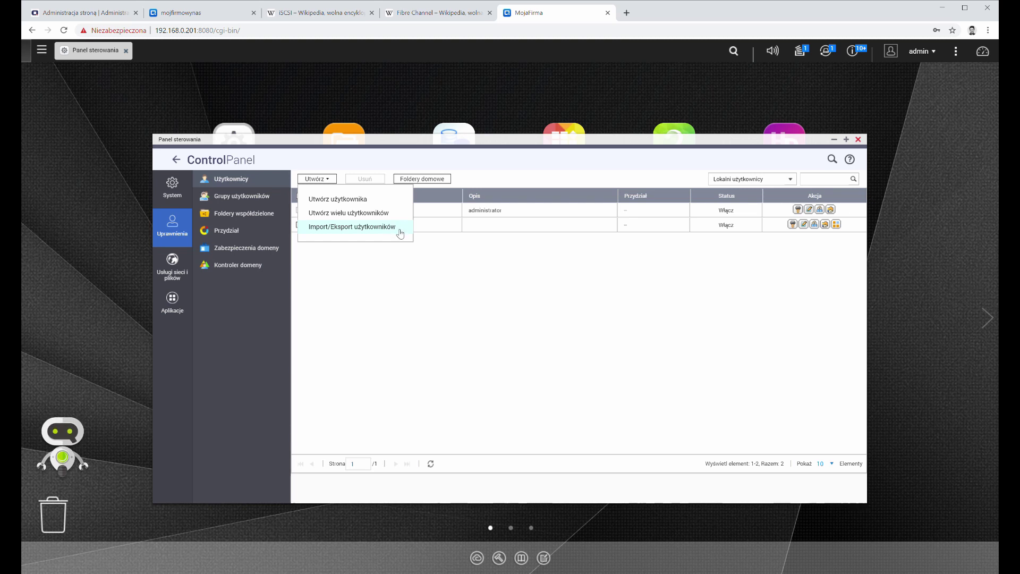
left_click(600, 290)
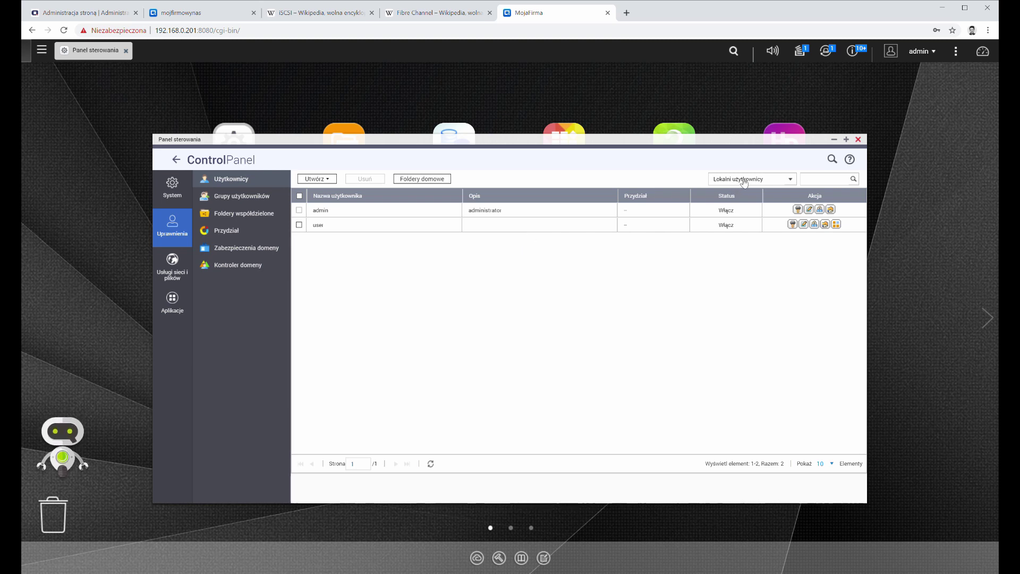
left_click(744, 183)
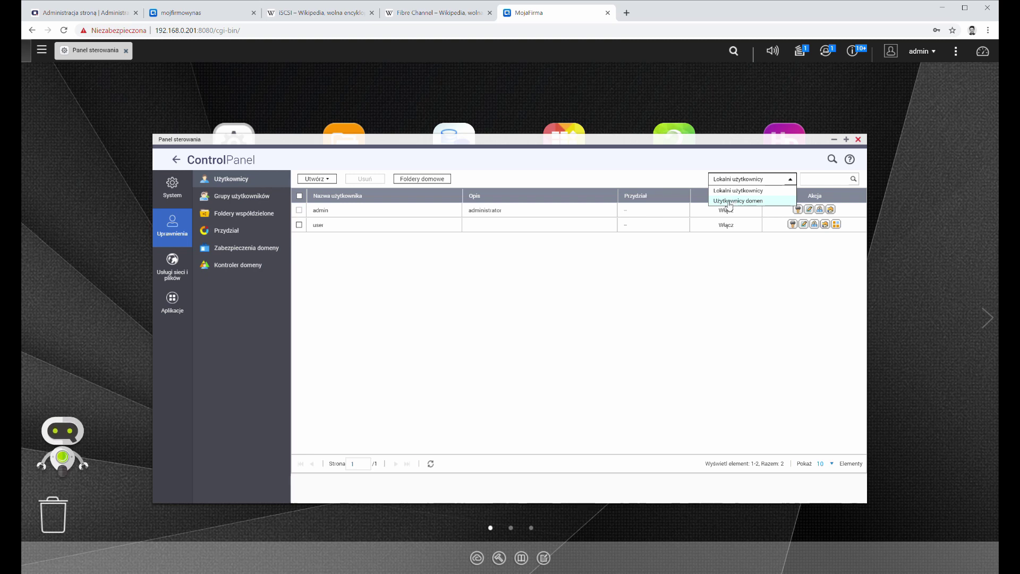
left_click(729, 202)
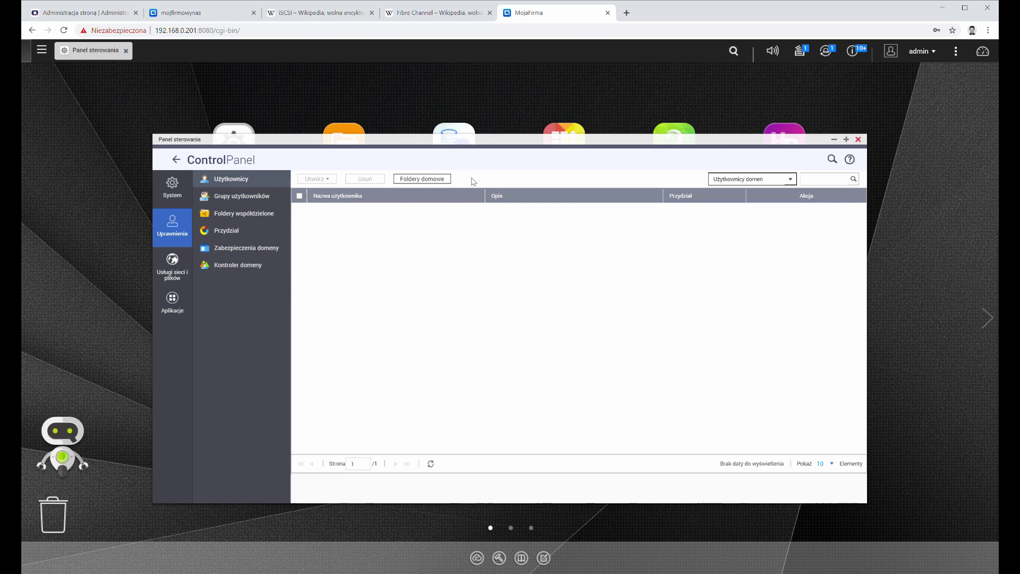
left_click(237, 195)
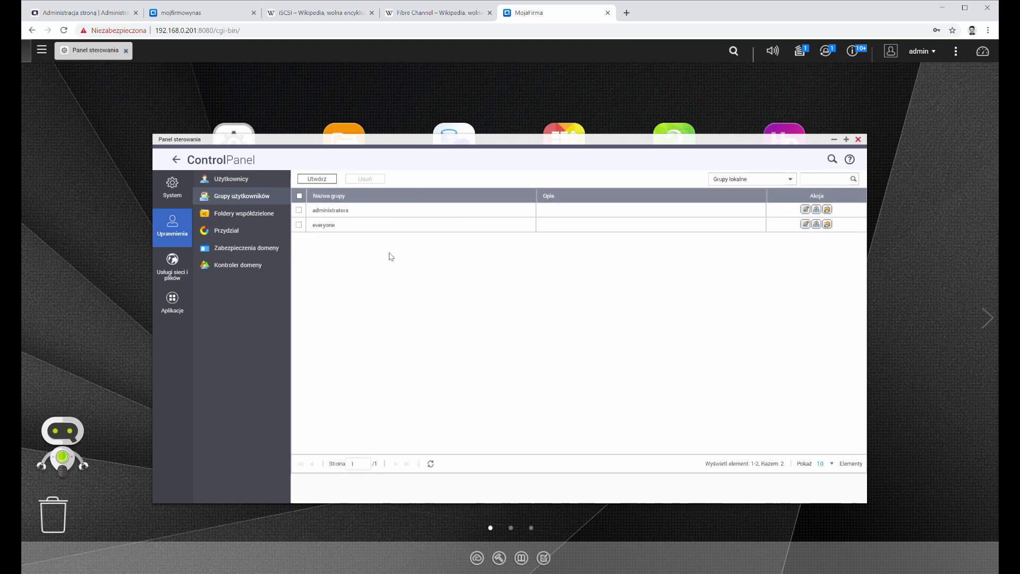
left_click(315, 178)
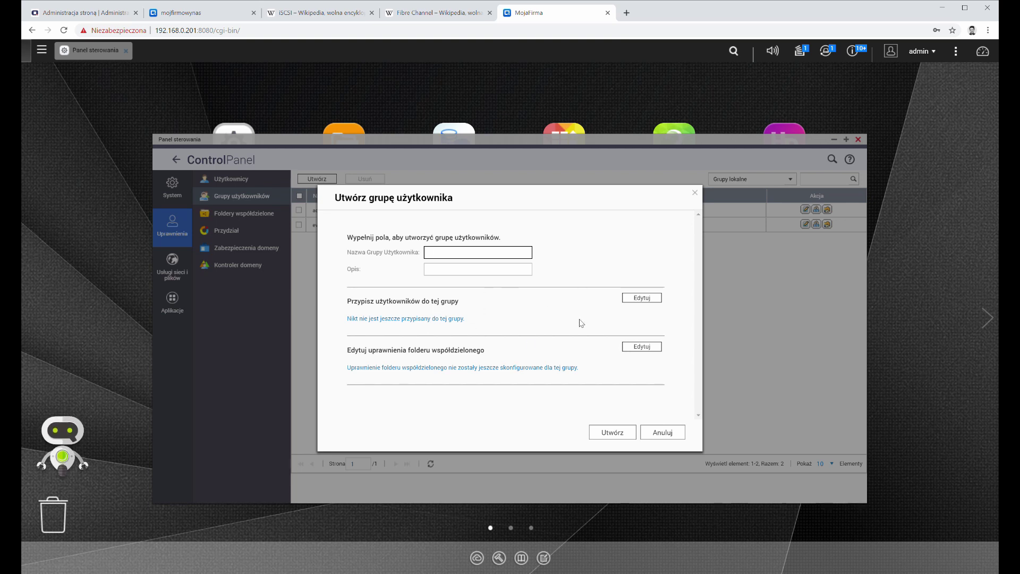
left_click(642, 347)
scroll(513, 357, "down", 3)
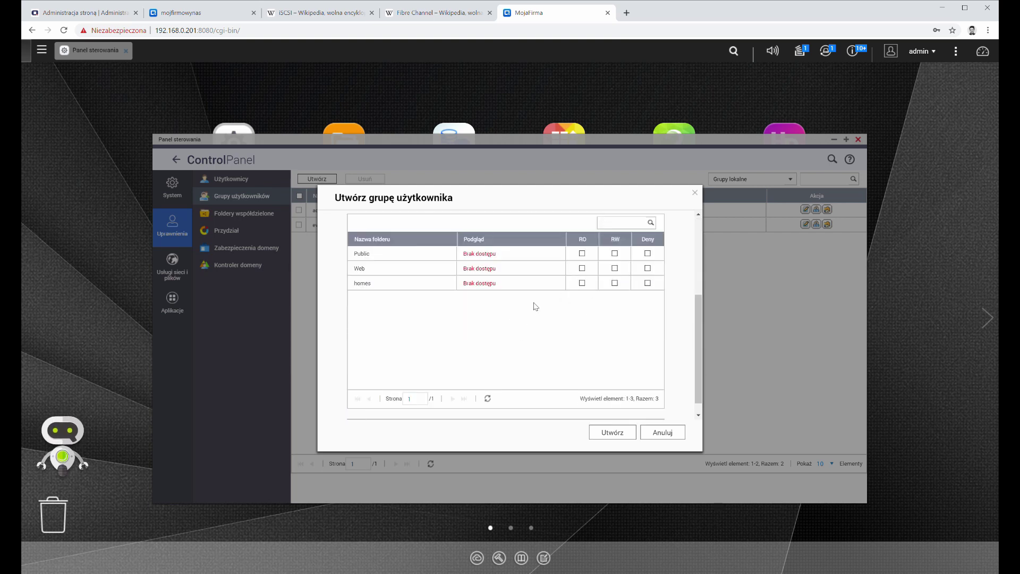
scroll(535, 306, "up", 3)
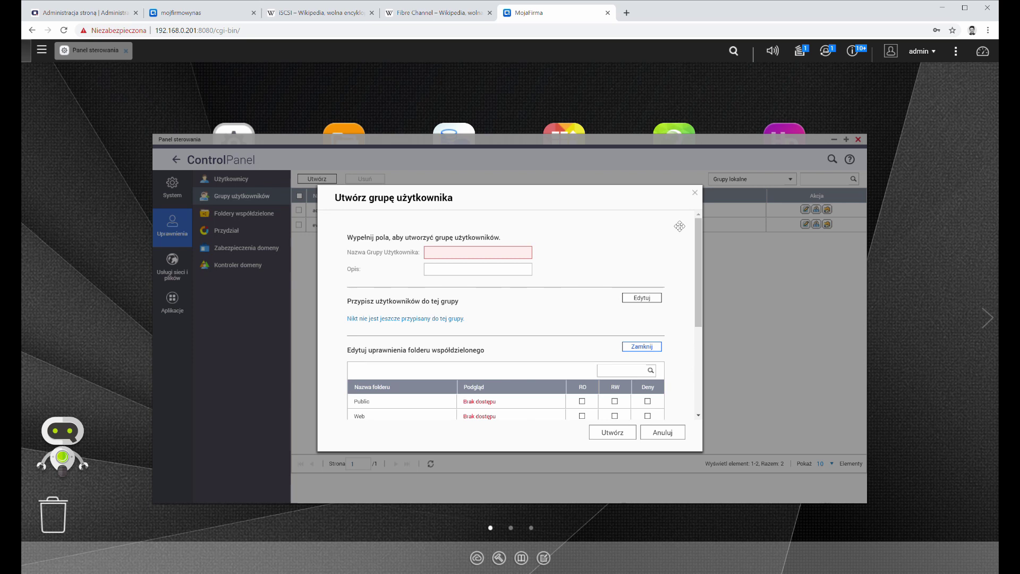
left_click(696, 194)
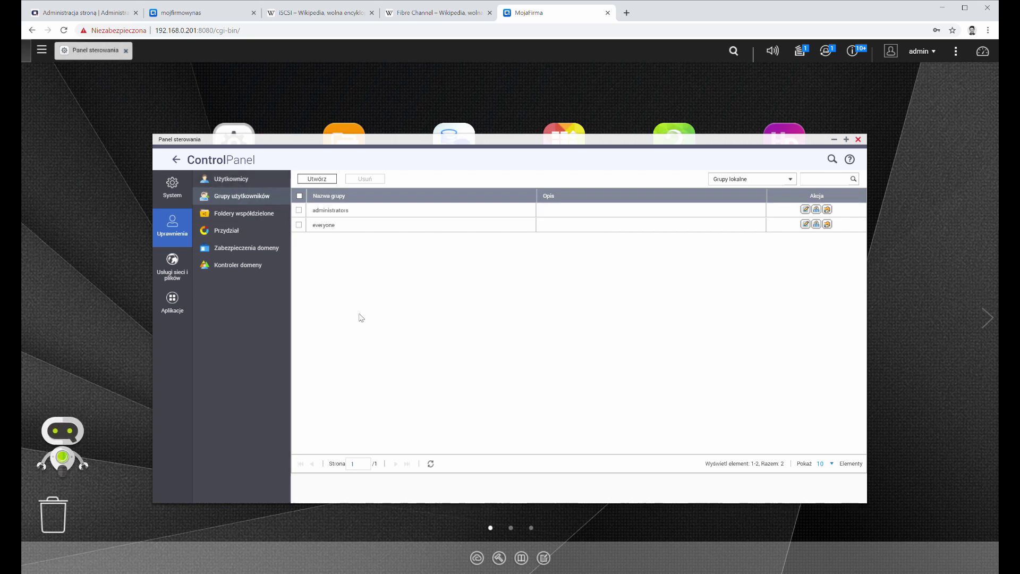
left_click(790, 179)
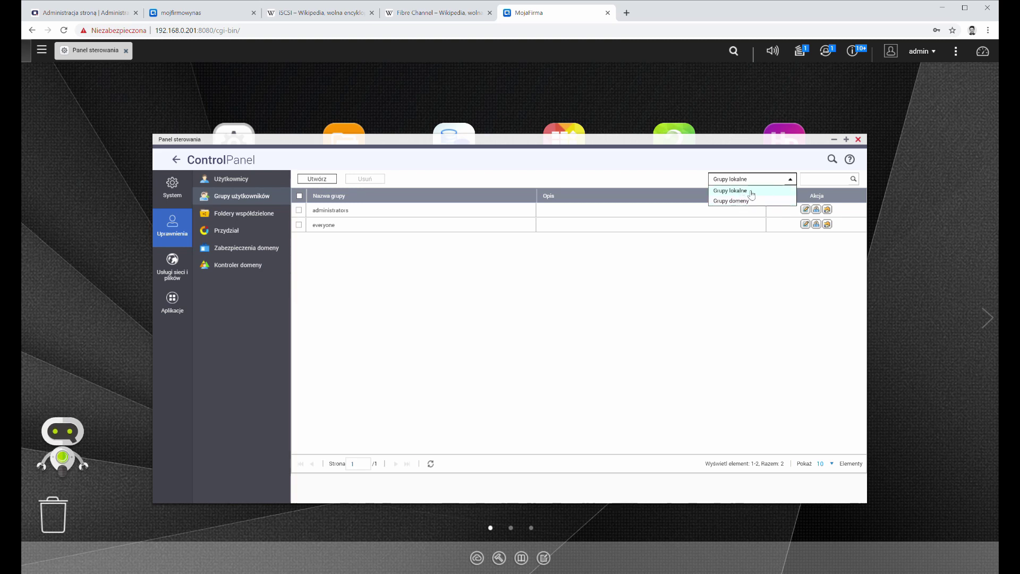
left_click(661, 288)
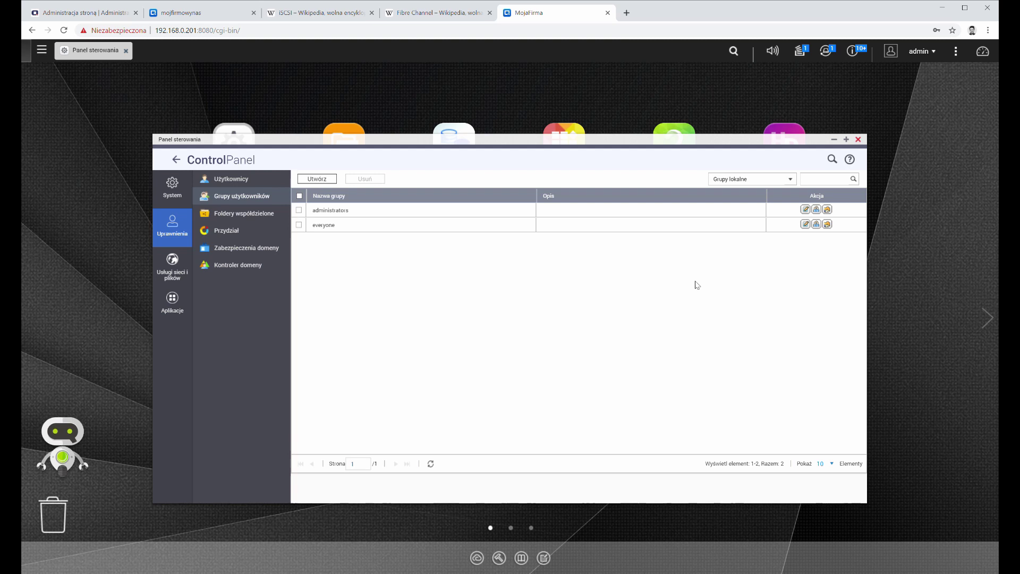
Step: Go to Shared Folders and start creating a new shared folder
left_click(277, 224)
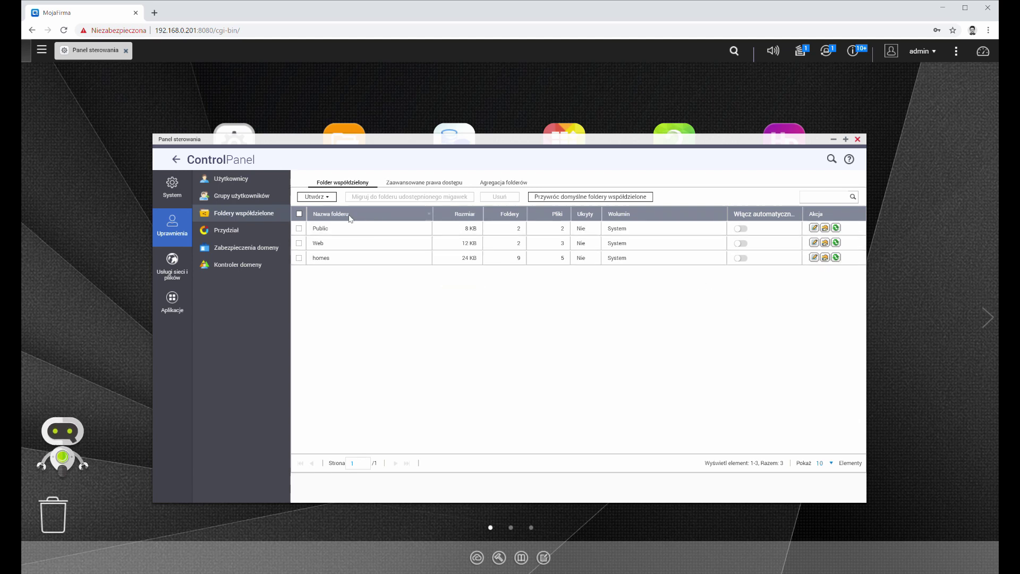
left_click(323, 202)
left_click(335, 224)
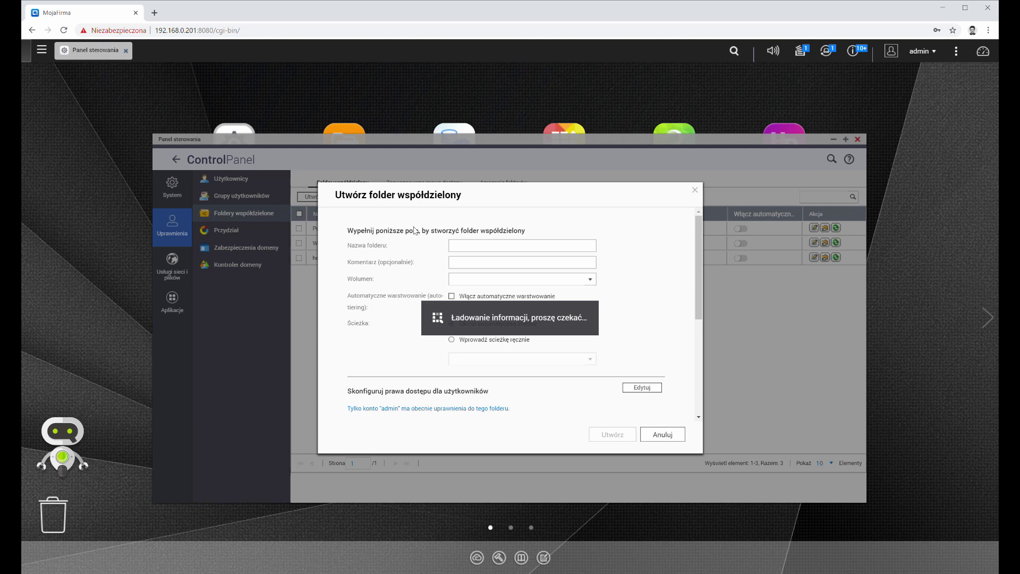
type("wymiana")
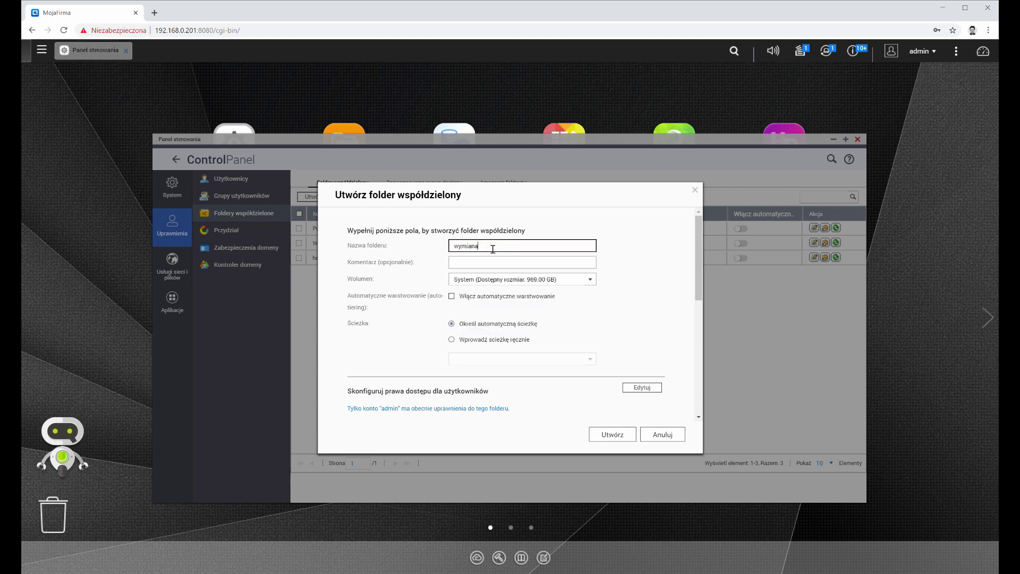
left_click(519, 262)
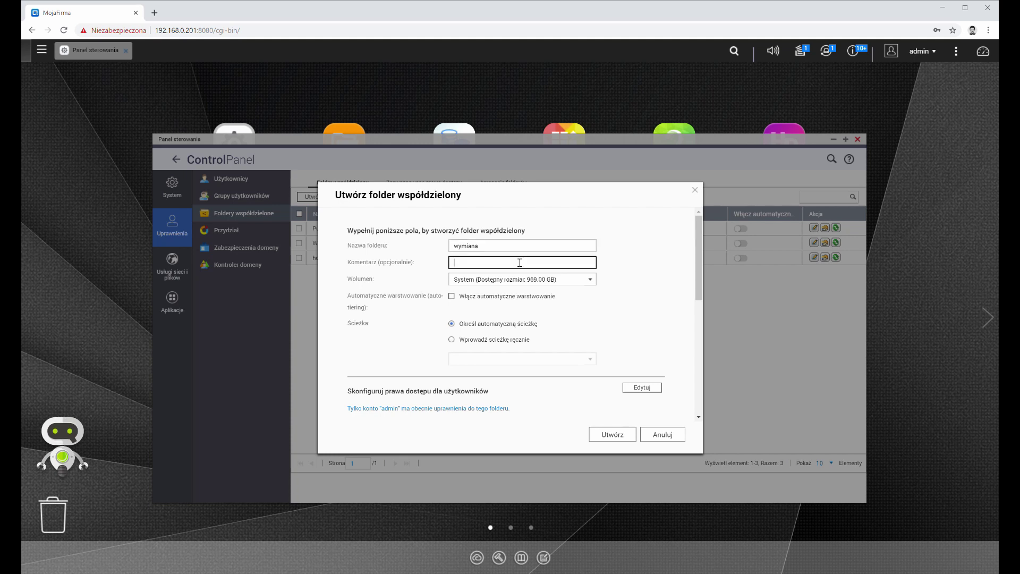
left_click(538, 280)
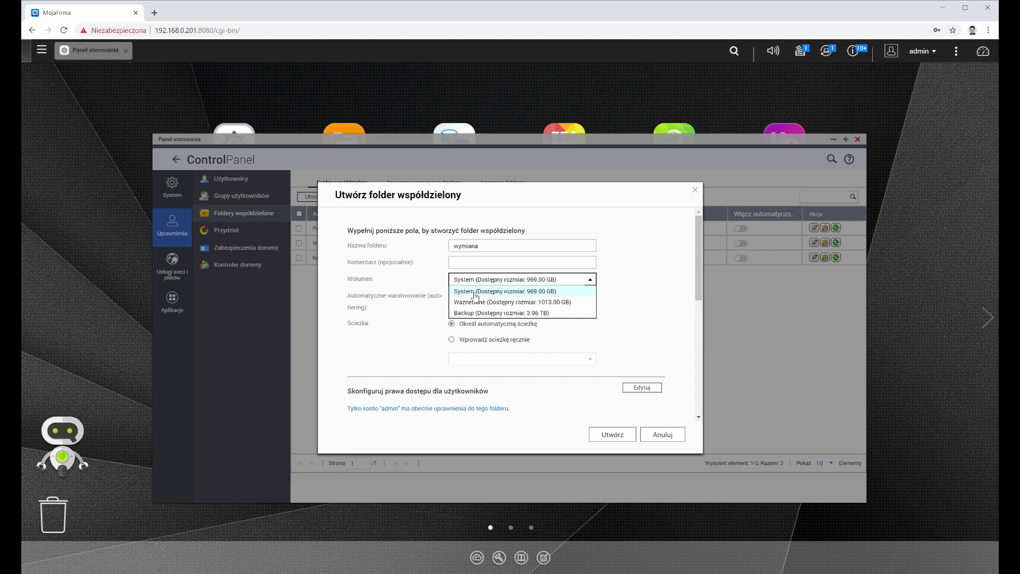
left_click(475, 296)
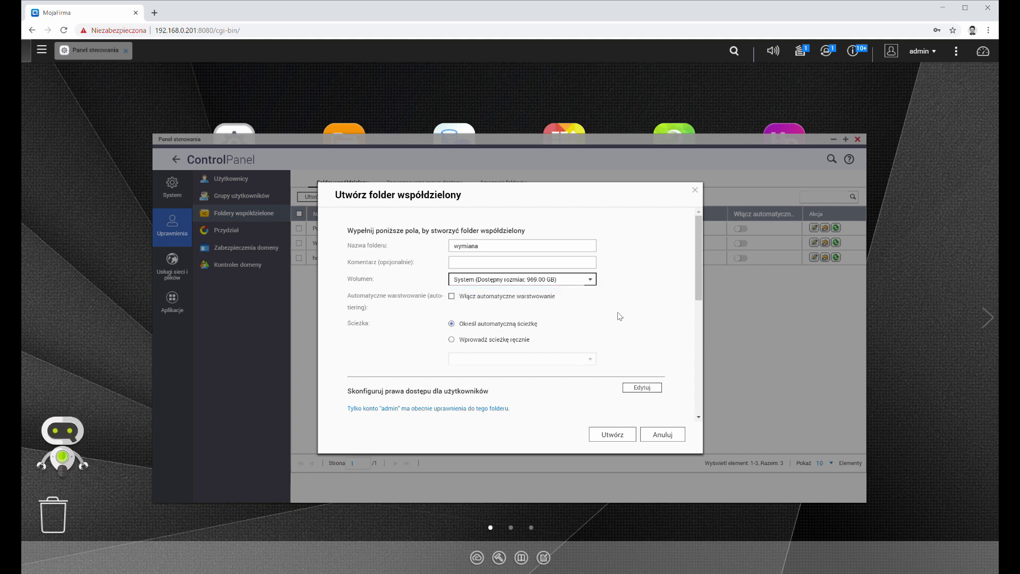
scroll(620, 316, "down", 1)
left_click(453, 248)
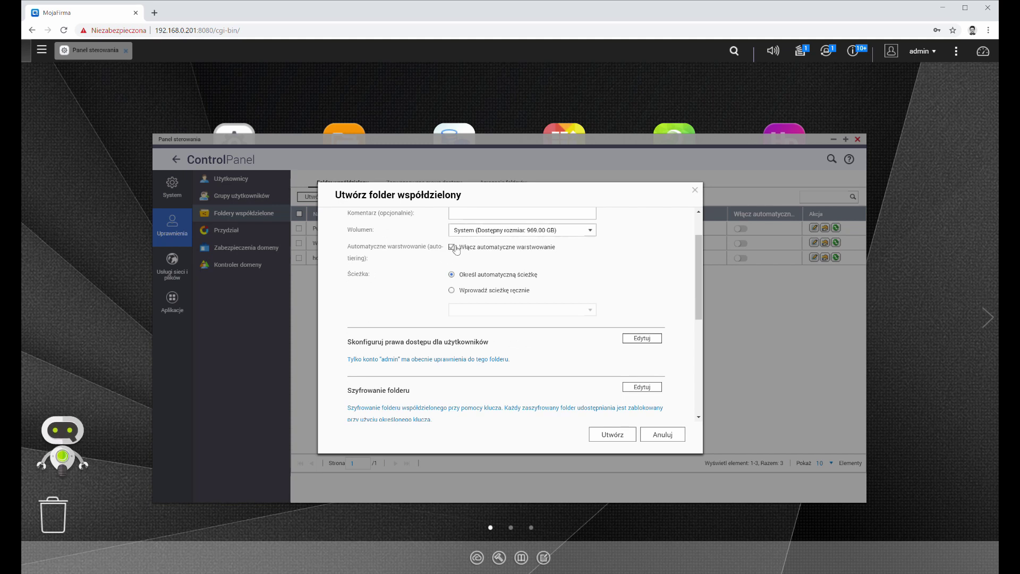
left_click(452, 248)
left_click(452, 248)
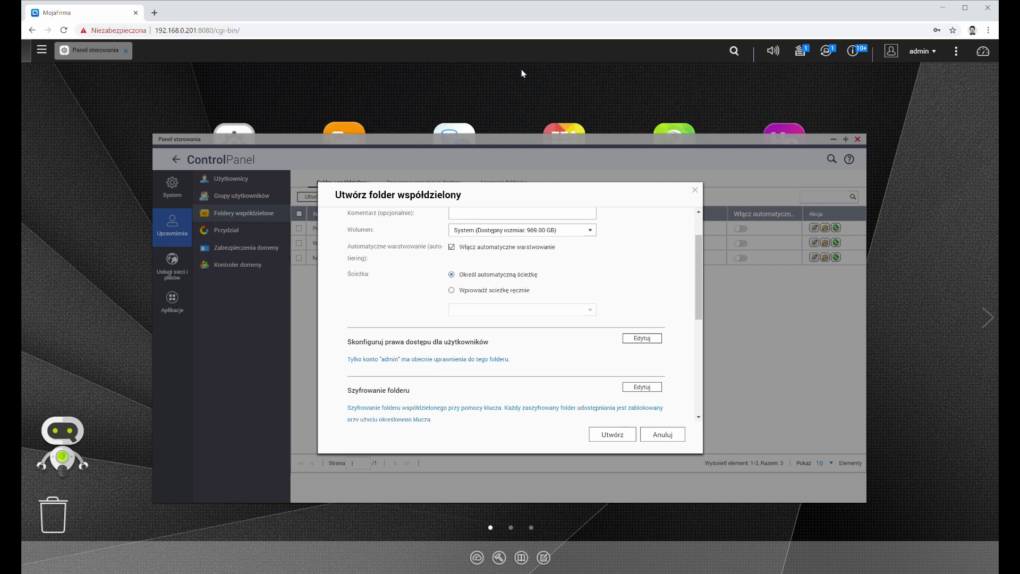
Step: Give the 'user' account read/write access to wymiana, alongside admin
scroll(568, 321, "up", 2)
scroll(484, 262, "down", 2)
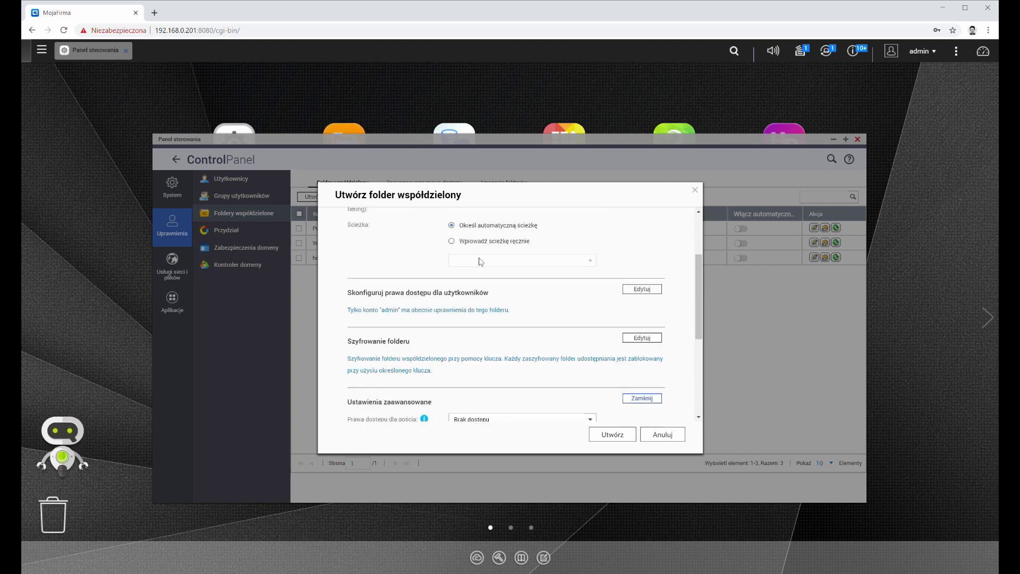
scroll(500, 270, "up", 1)
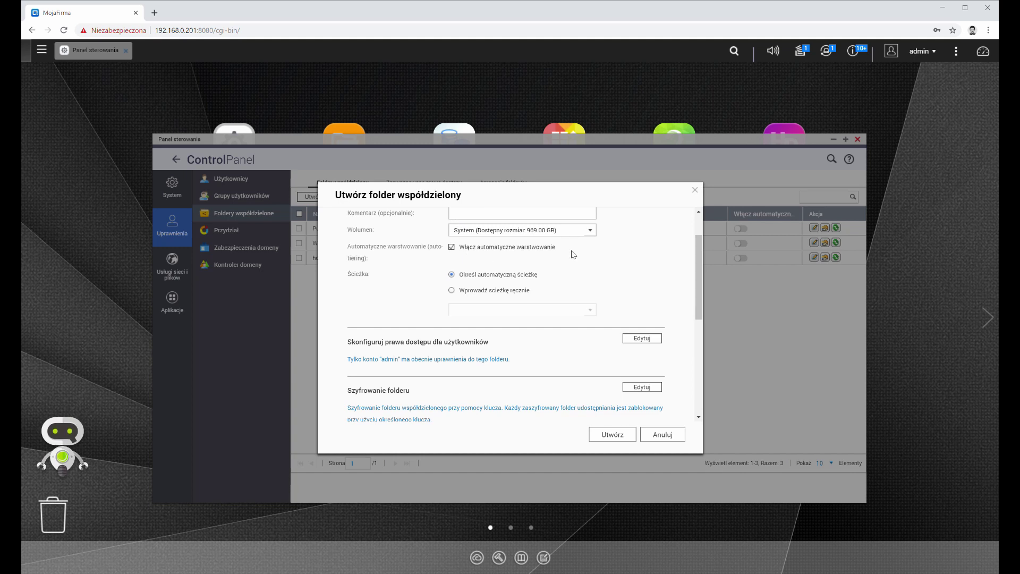
scroll(594, 248, "down", 1)
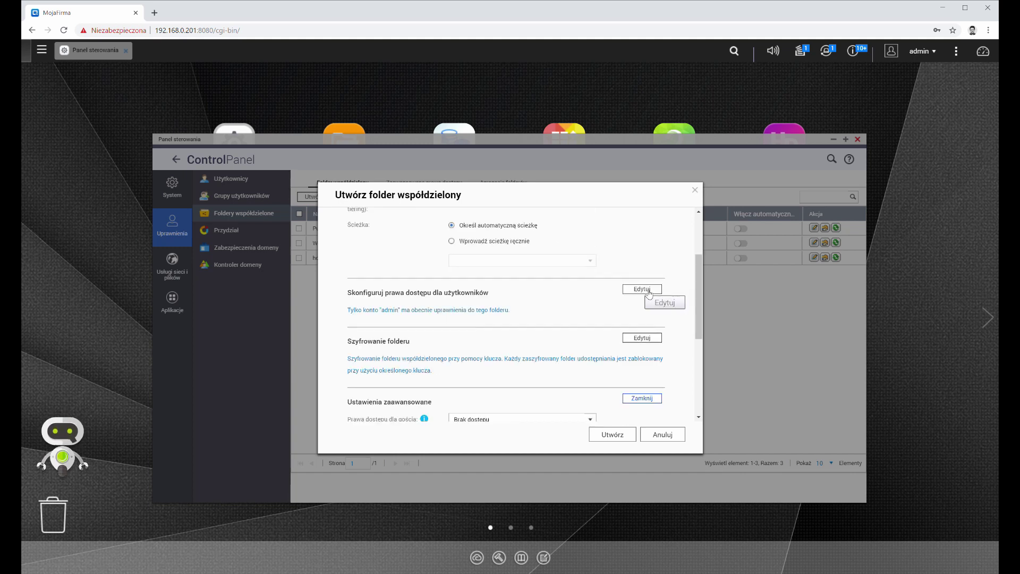
left_click(648, 290)
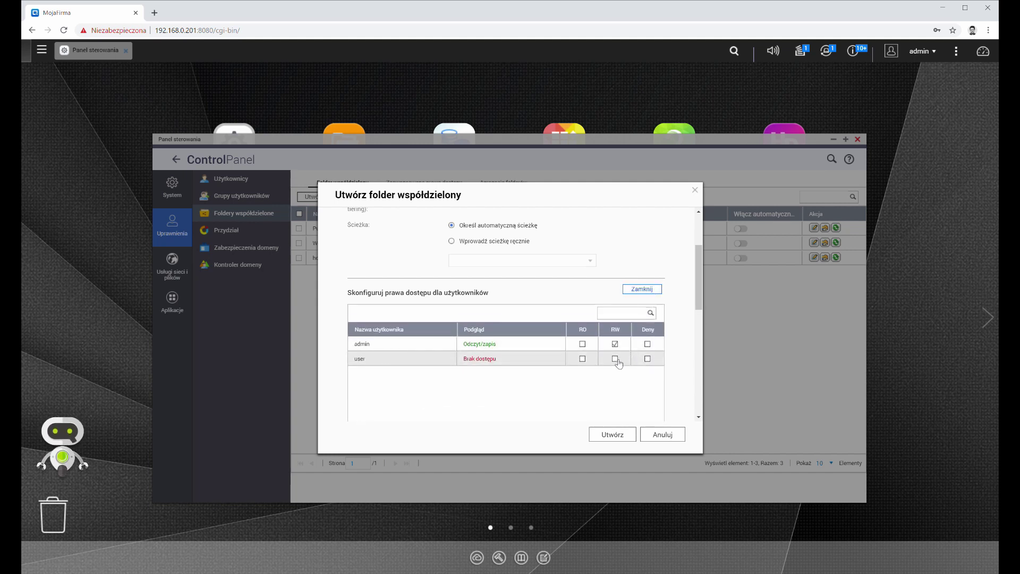
left_click(615, 359)
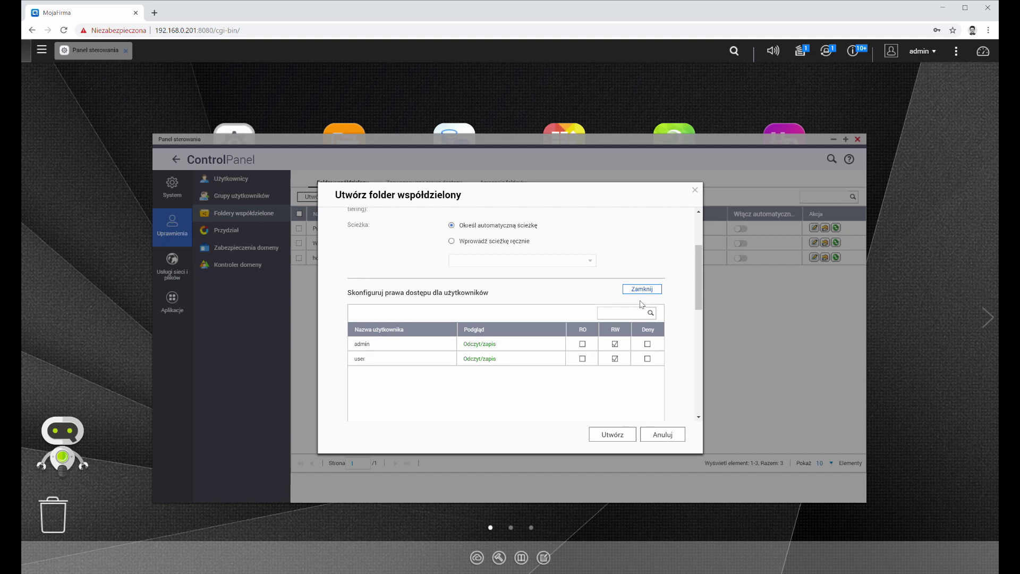
left_click(642, 289)
Step: Enable folder encryption for the new wymiana shared folder
scroll(588, 257, "down", 2)
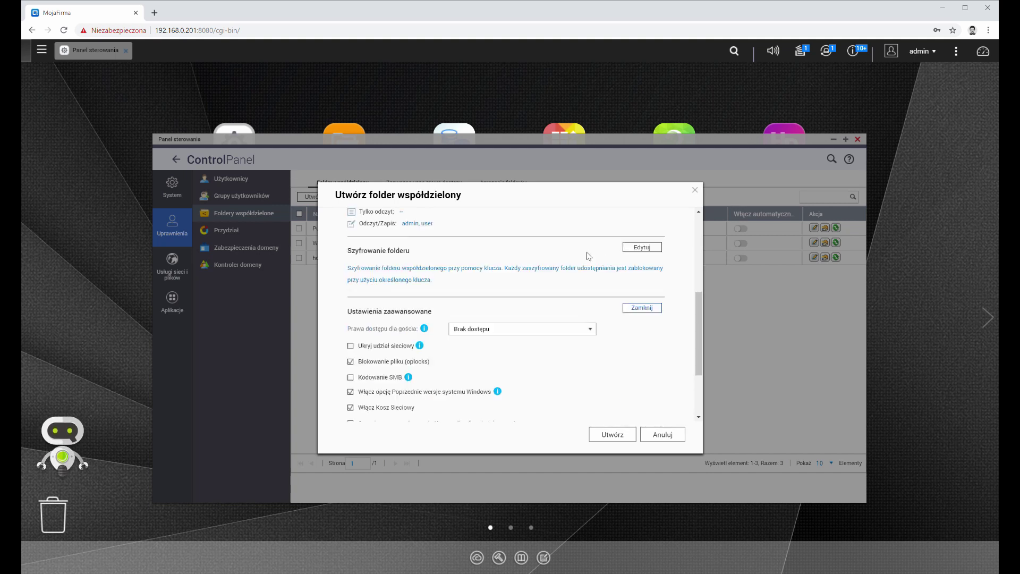
left_click(642, 247)
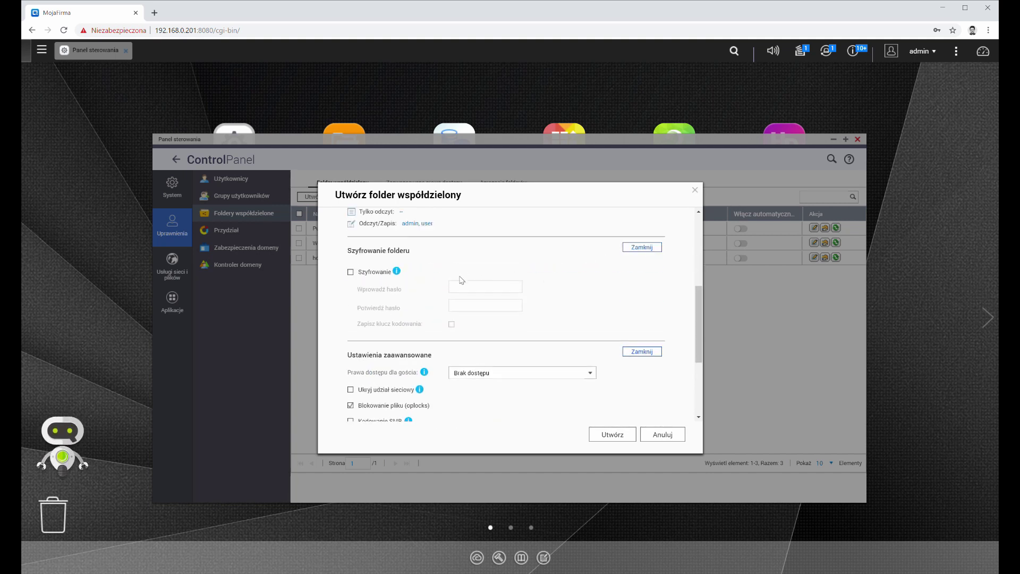
left_click(350, 271)
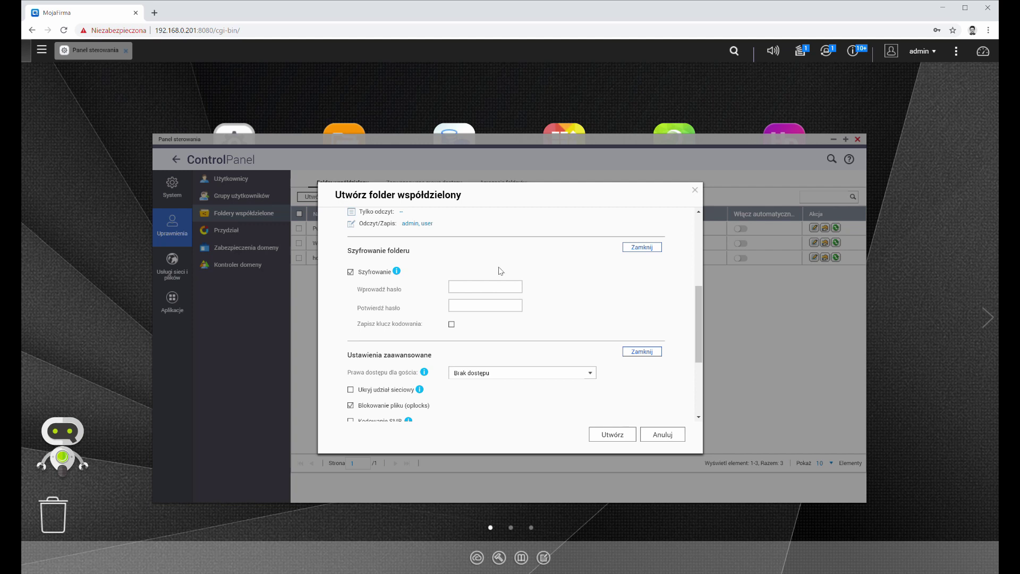
Step: In advanced settings, keep guest access at no access and SMB encryption off
scroll(503, 269, "down", 3)
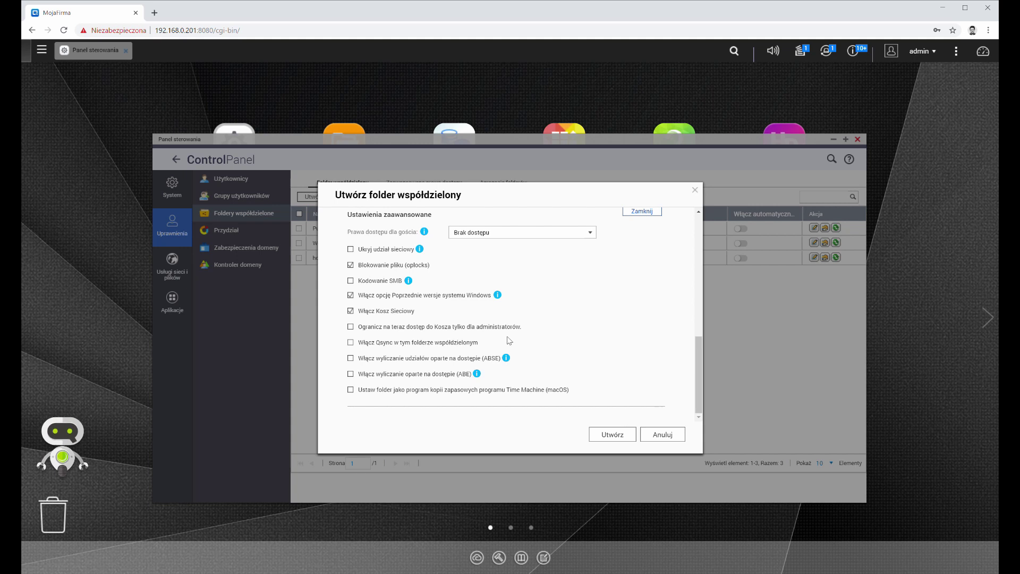
left_click(531, 233)
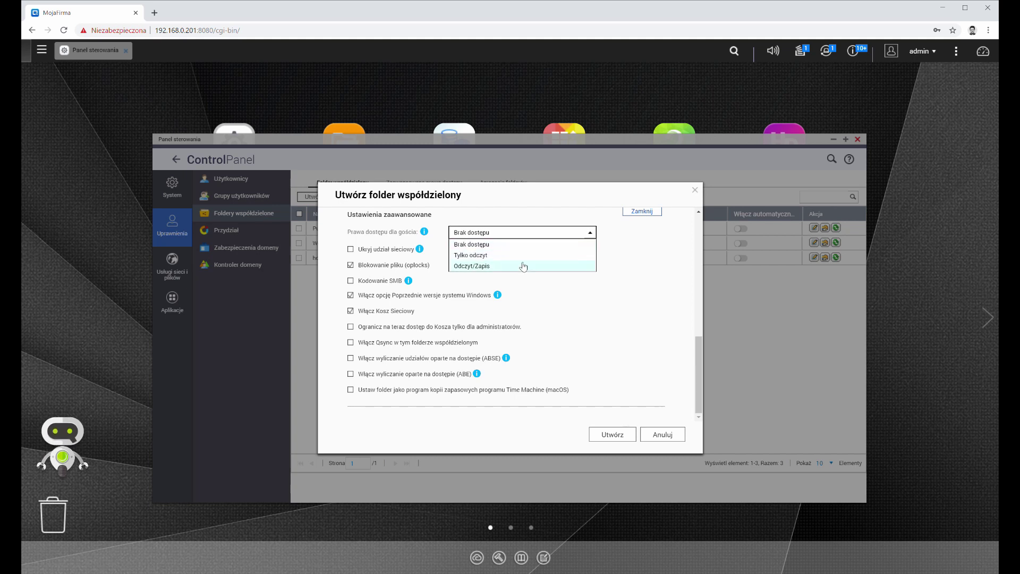
left_click(642, 267)
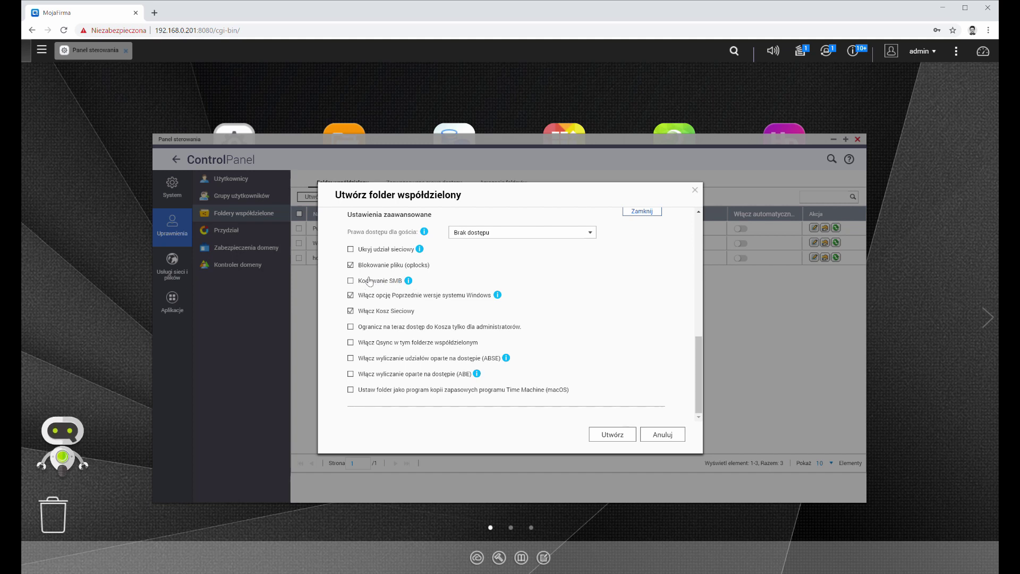
left_click(351, 281)
left_click(351, 281)
Step: Untick encryption after the password error and create the wymiana shared folder
left_click(614, 439)
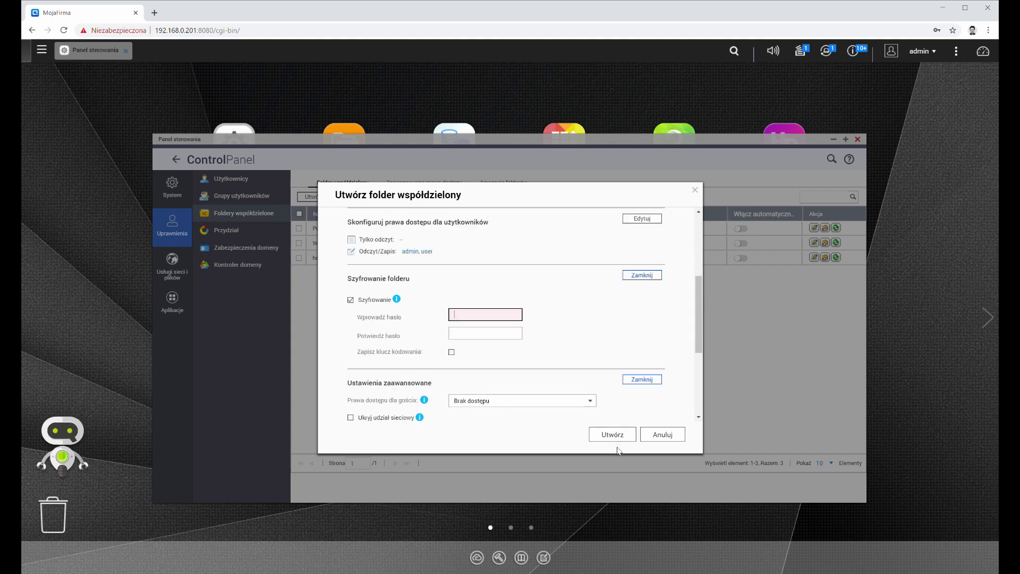
left_click(350, 300)
left_click(590, 438)
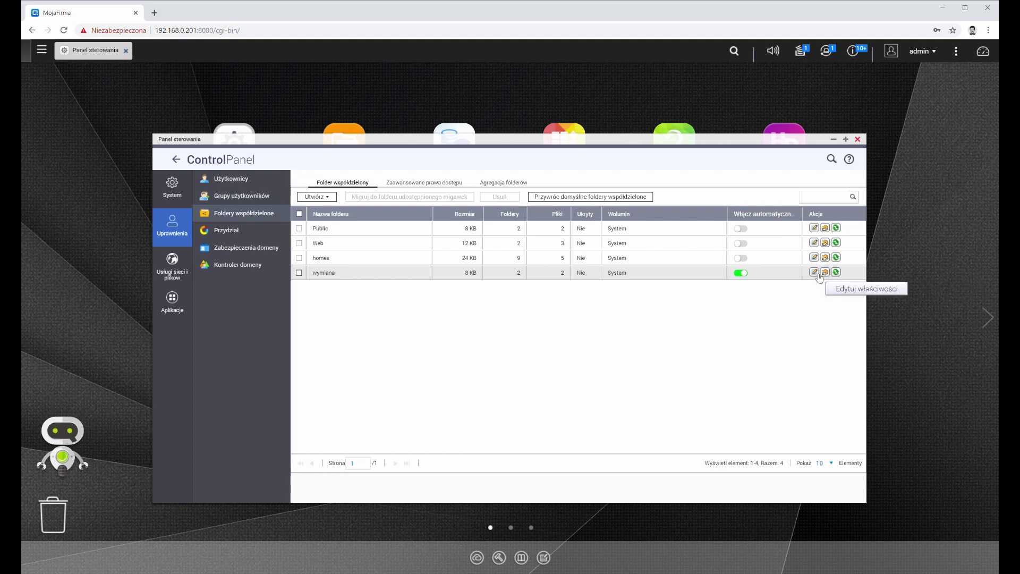
Step: Review wymiana's properties without changes, then open its access permissions editor
left_click(815, 273)
scroll(454, 360, "down", 5)
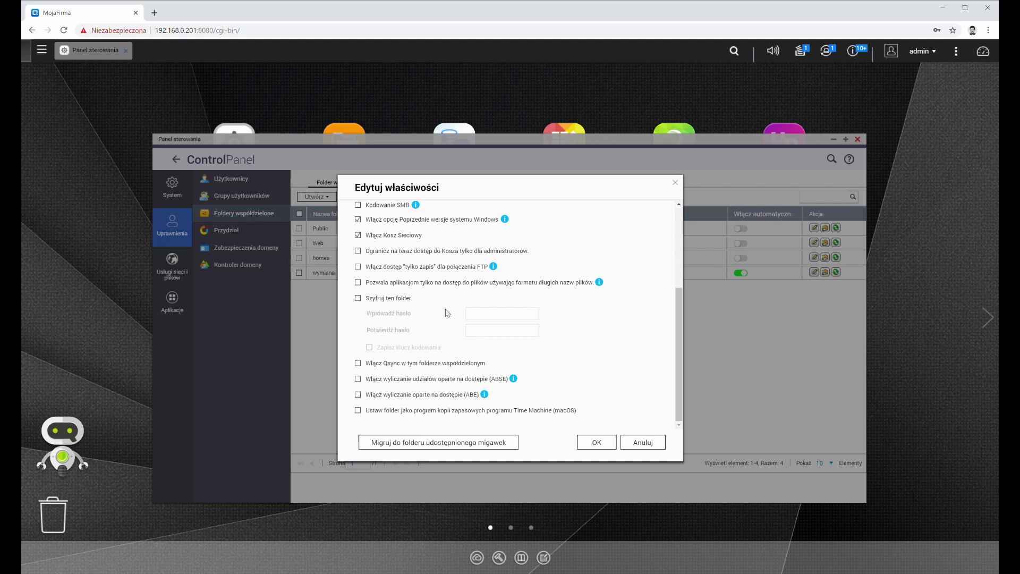
left_click(675, 183)
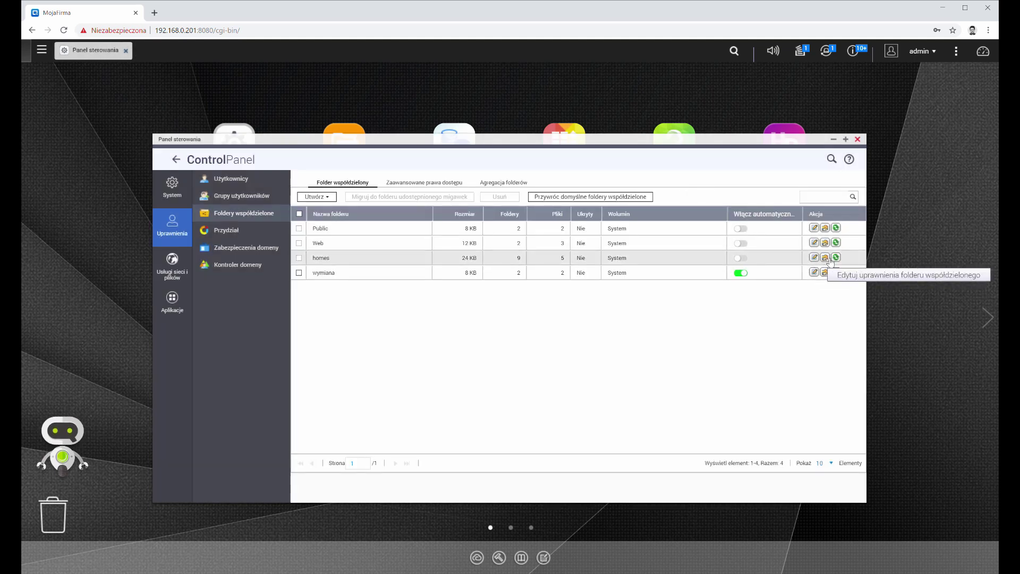
left_click(825, 271)
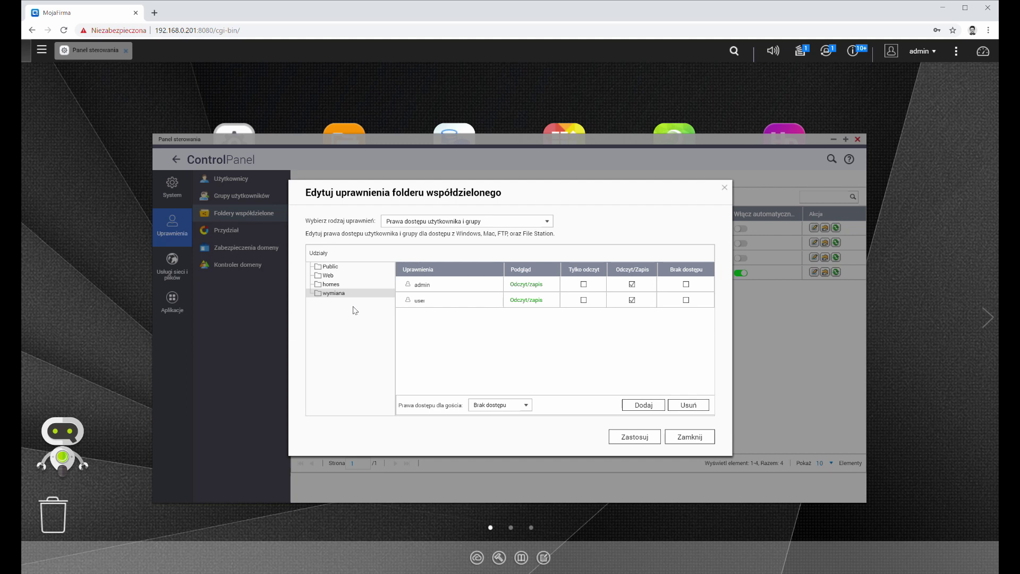
Step: Compare permissions of homes, Public, Web and wymiana, then launch File Station
left_click(327, 285)
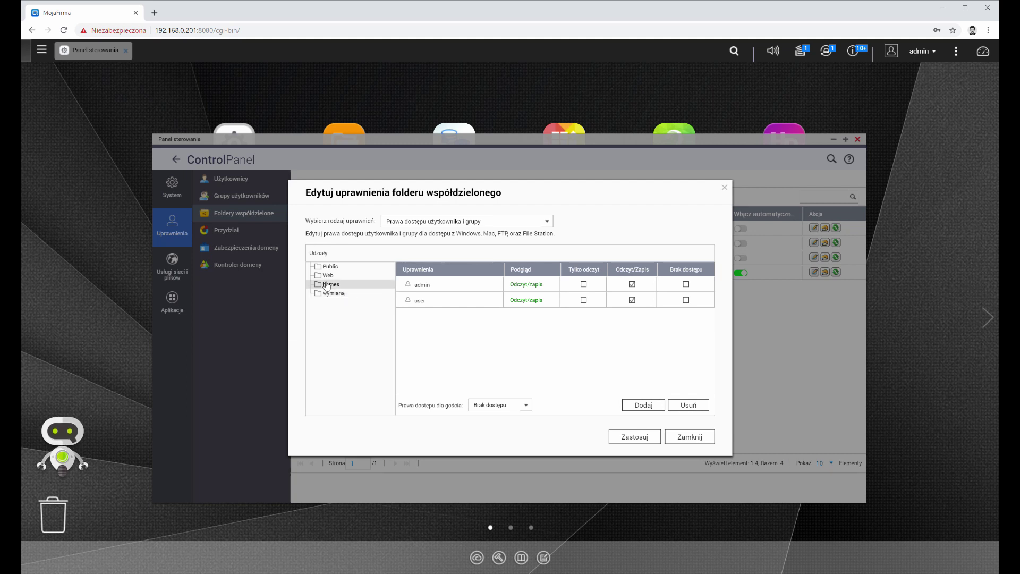
left_click(329, 266)
left_click(335, 277)
left_click(336, 286)
left_click(339, 294)
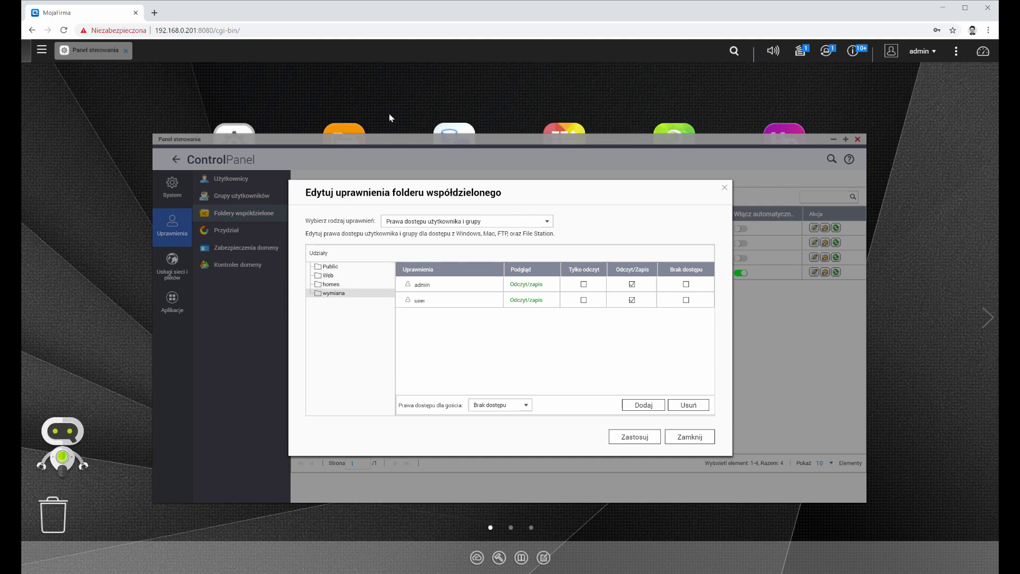
left_click(352, 128)
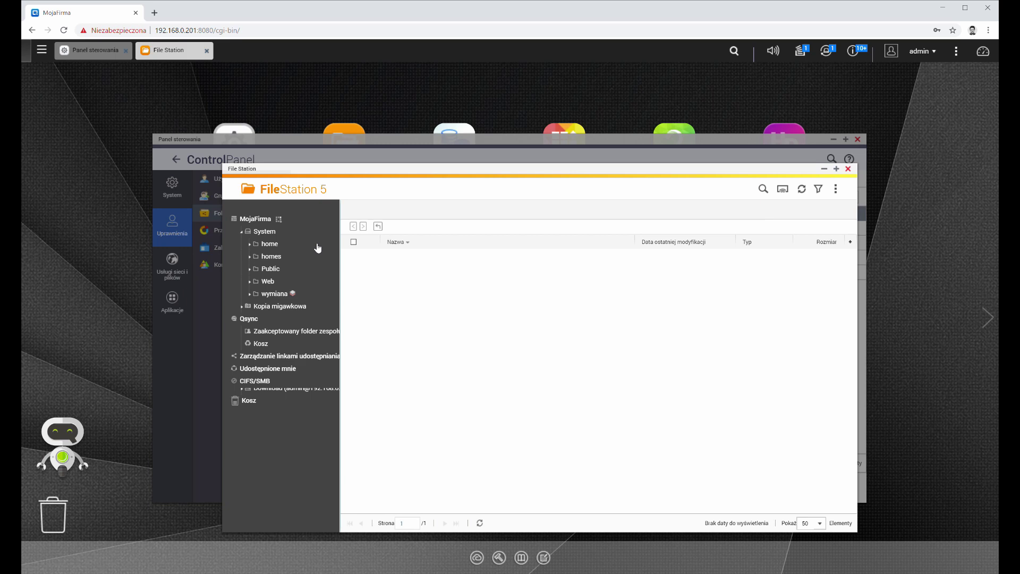
Step: Create a new folder named 'test' in the wymiana share and return to the Control Panel
left_click(290, 294)
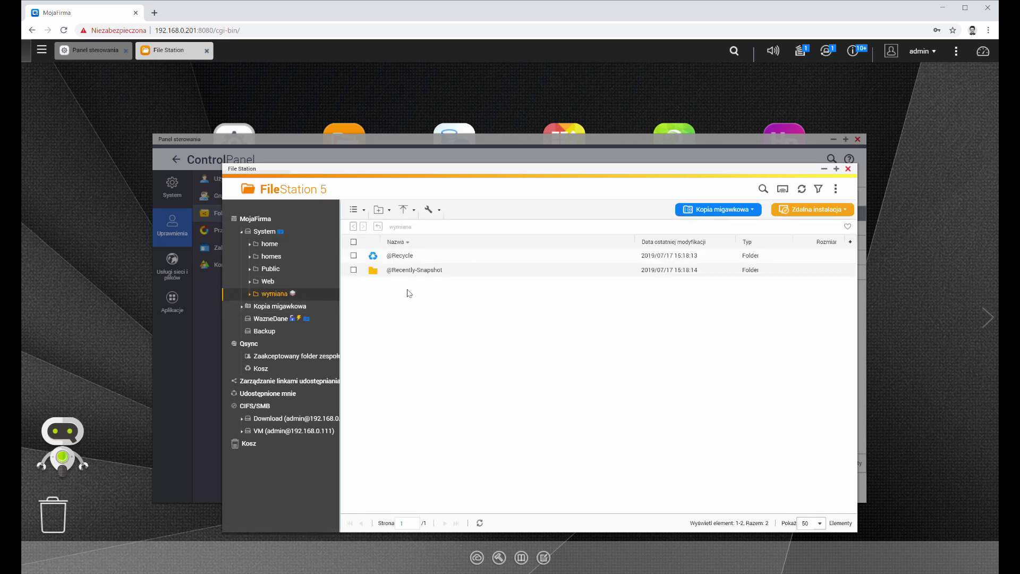
left_click(390, 210)
left_click(394, 232)
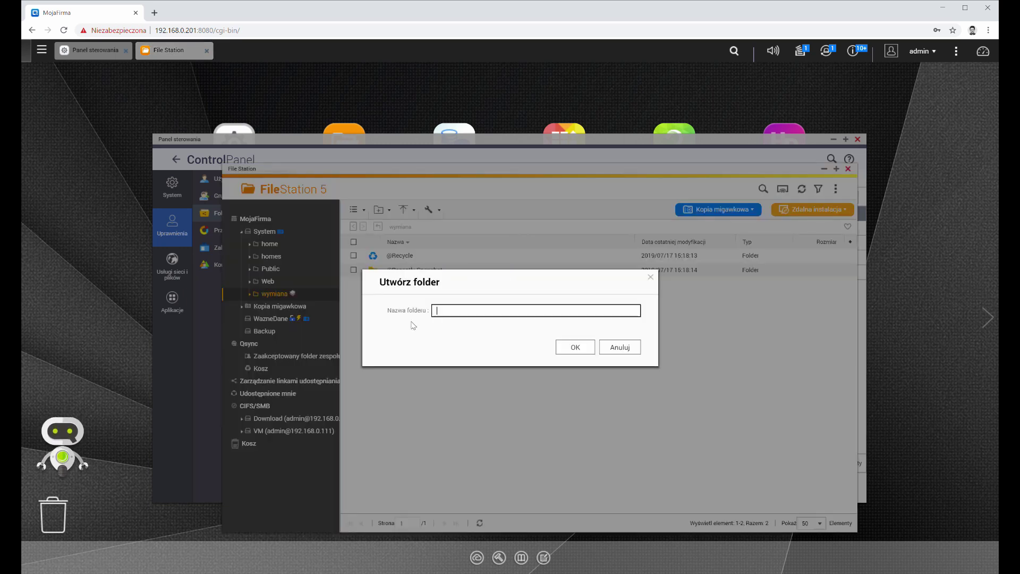
type("test")
left_click(571, 347)
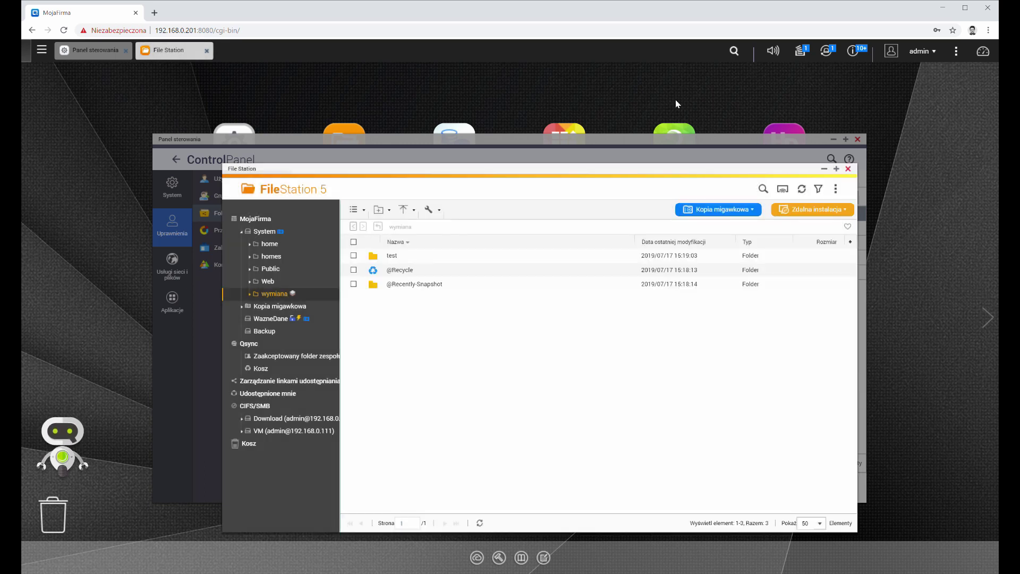
left_click(668, 137)
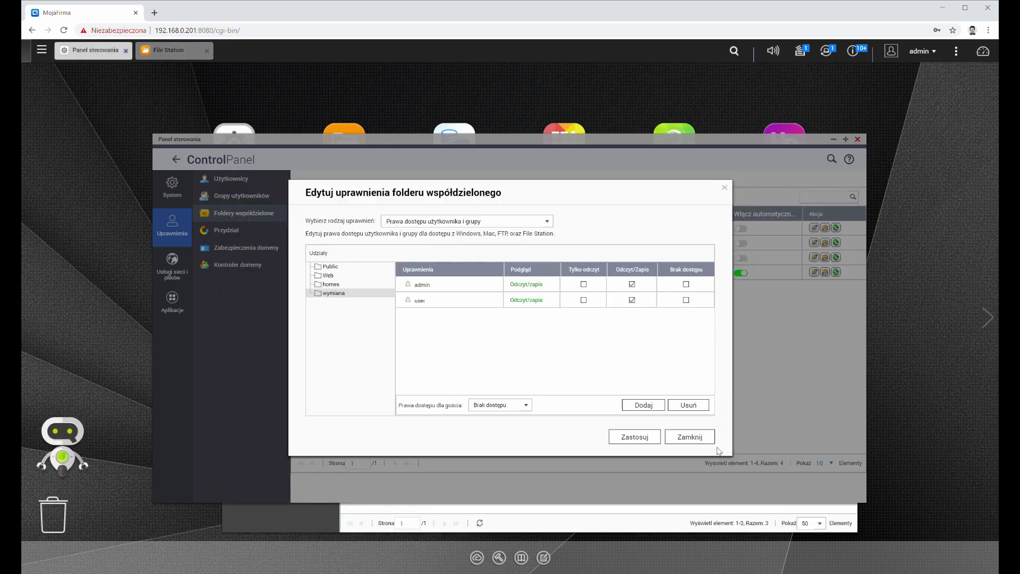
Step: Reopen wymiana's permissions, keep guests at no access and user/group permissions, then apply them
left_click(711, 439)
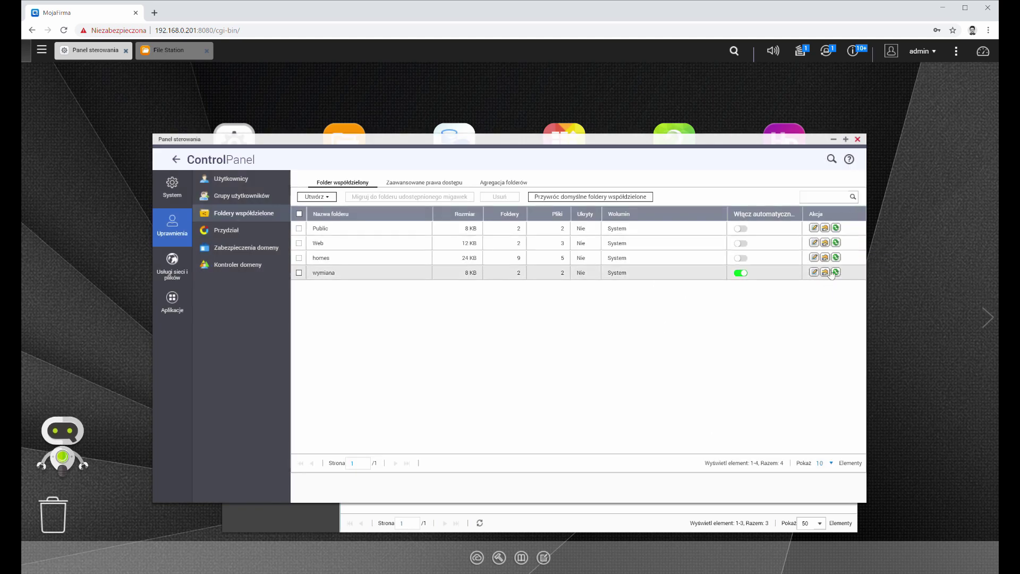
left_click(830, 272)
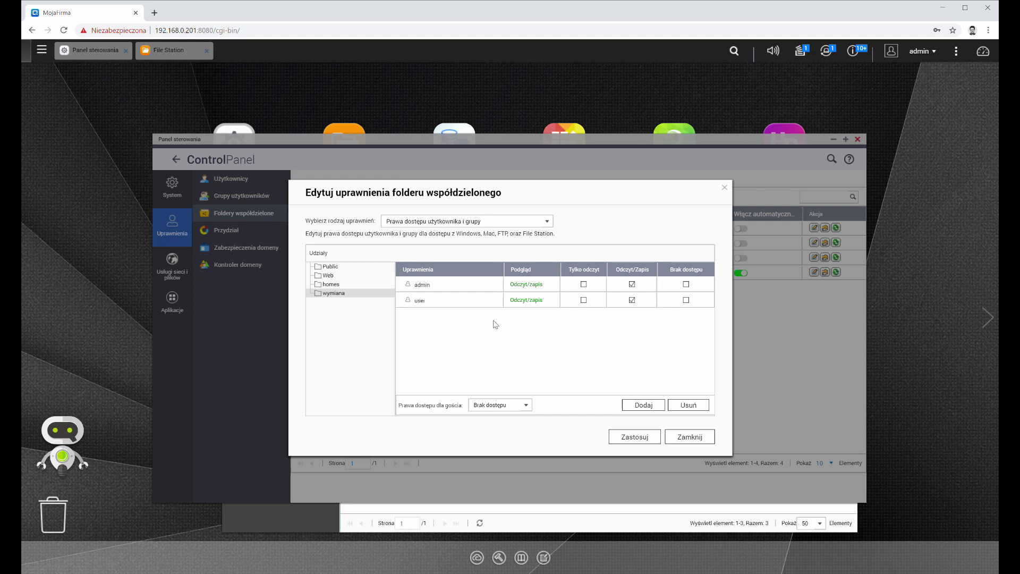
left_click(513, 406)
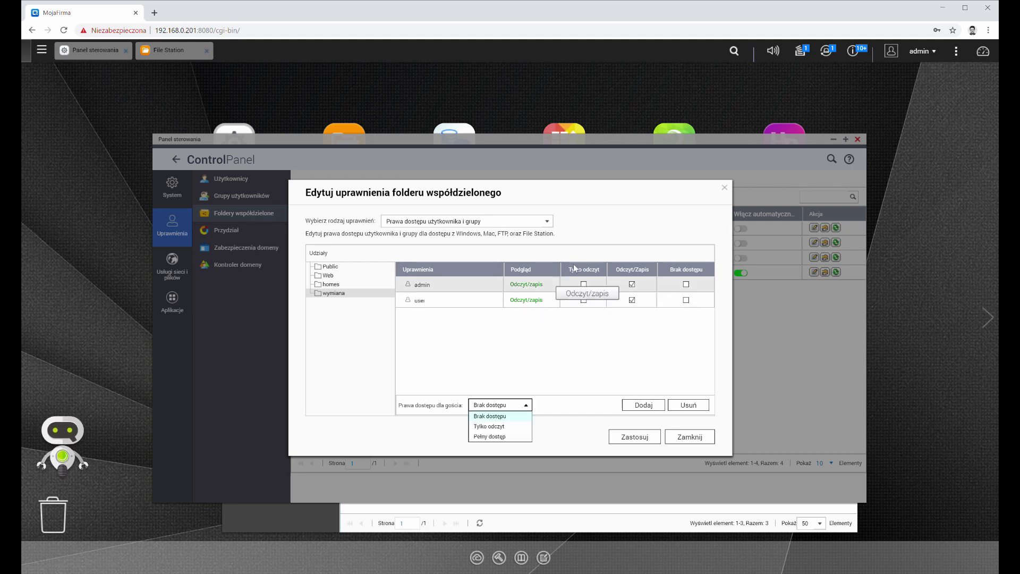
left_click(542, 346)
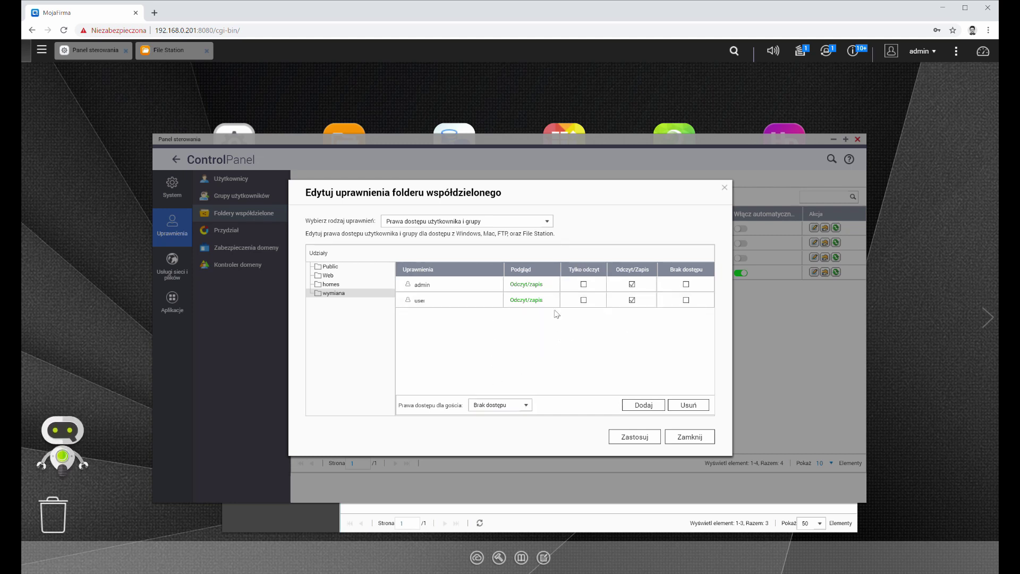
left_click(545, 219)
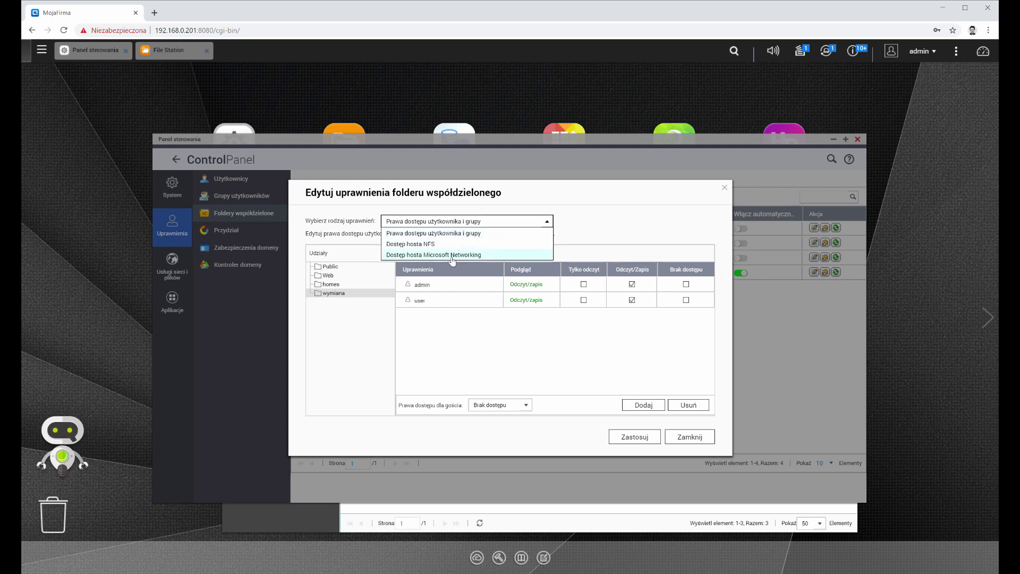
left_click(530, 348)
left_click(646, 438)
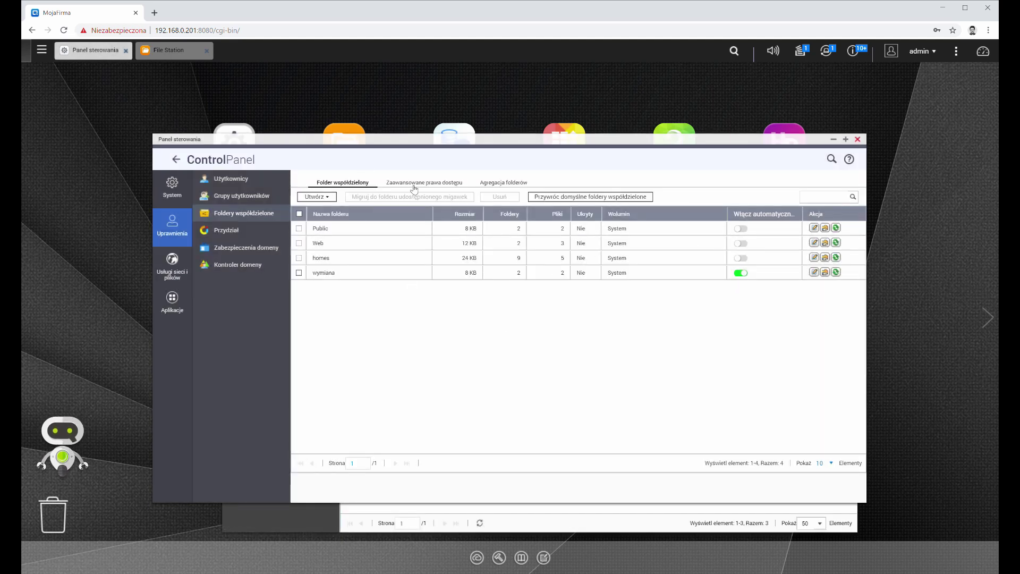
Step: Enable and apply advanced folder permissions, confirming subfolders inherit them, then return to the share list
left_click(414, 185)
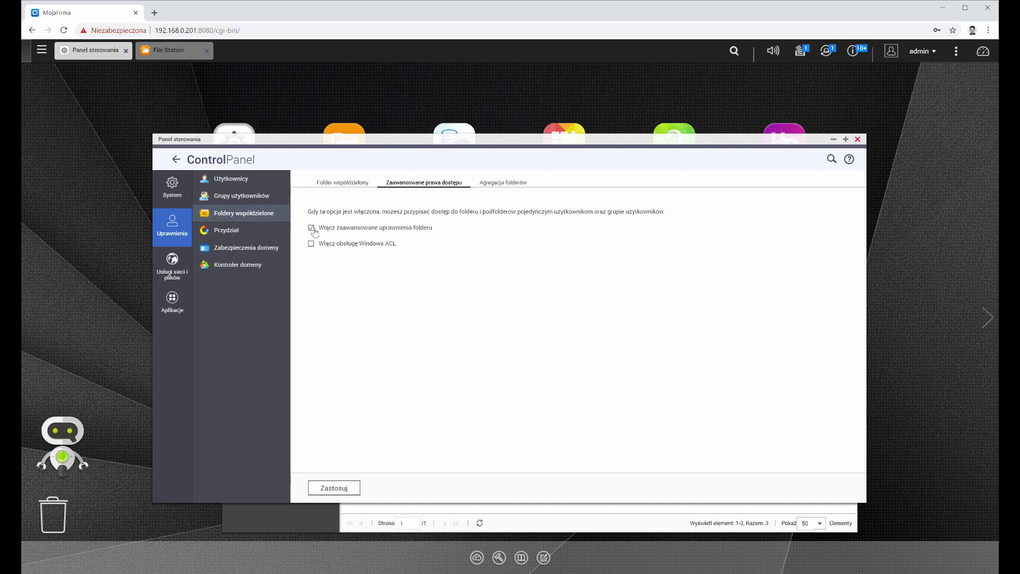
left_click(333, 488)
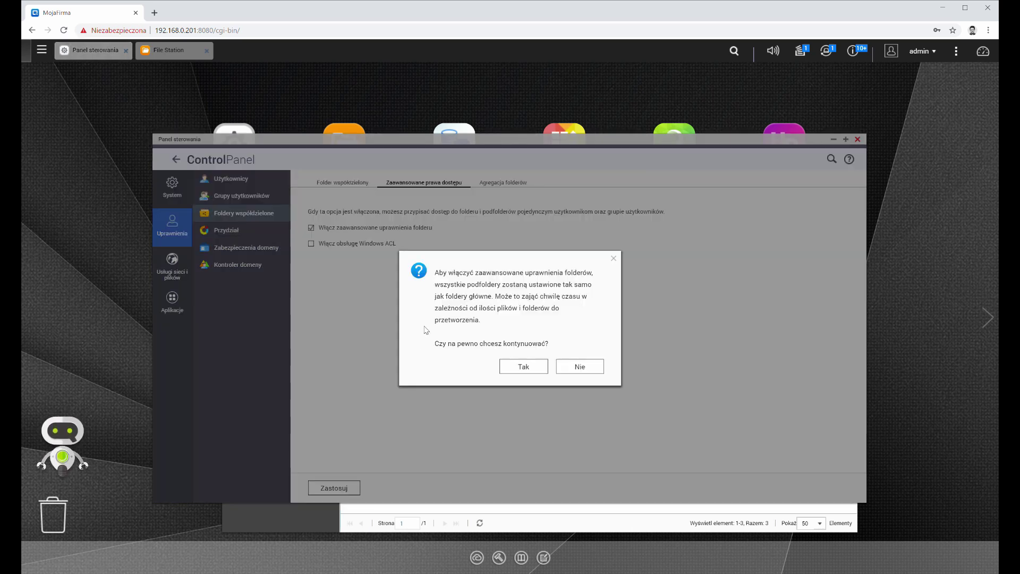
left_click(543, 370)
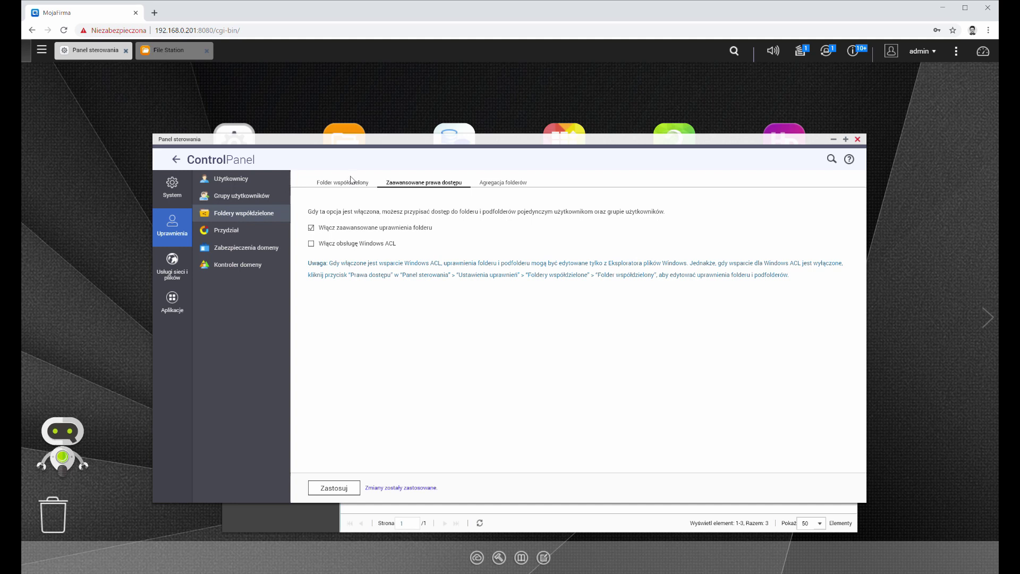
left_click(351, 181)
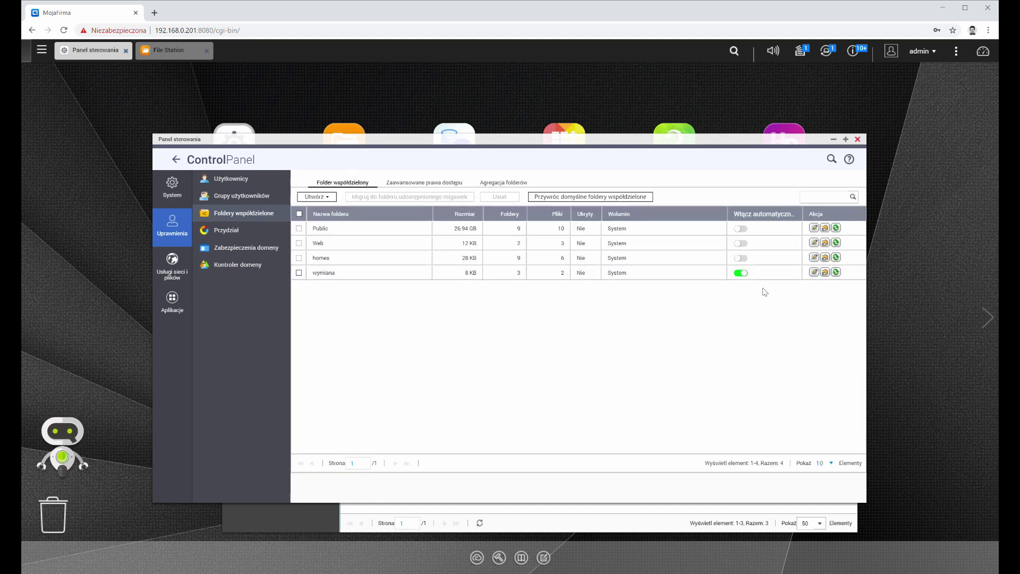
left_click(825, 272)
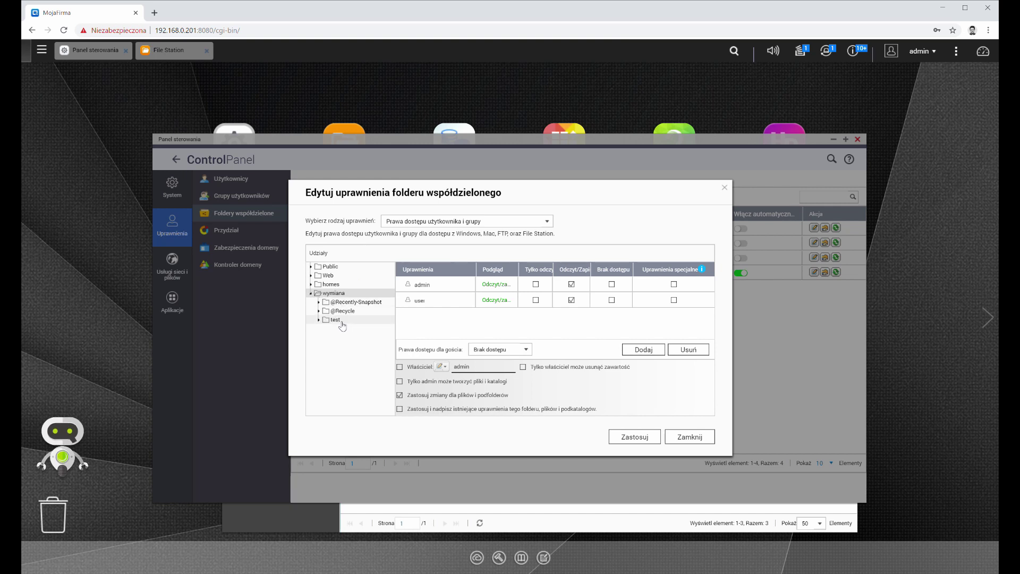
left_click(339, 321)
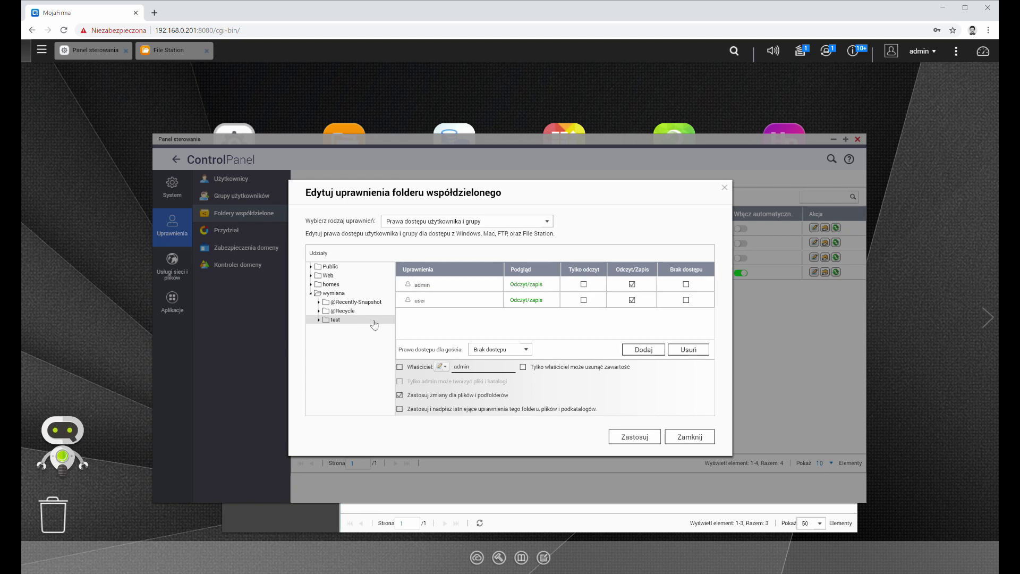
left_click(724, 187)
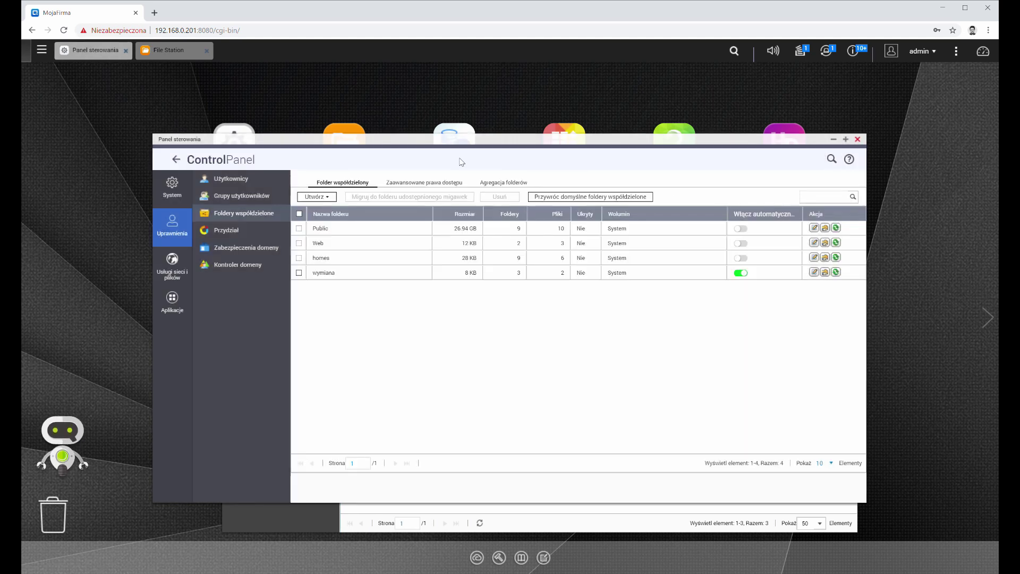
left_click(436, 186)
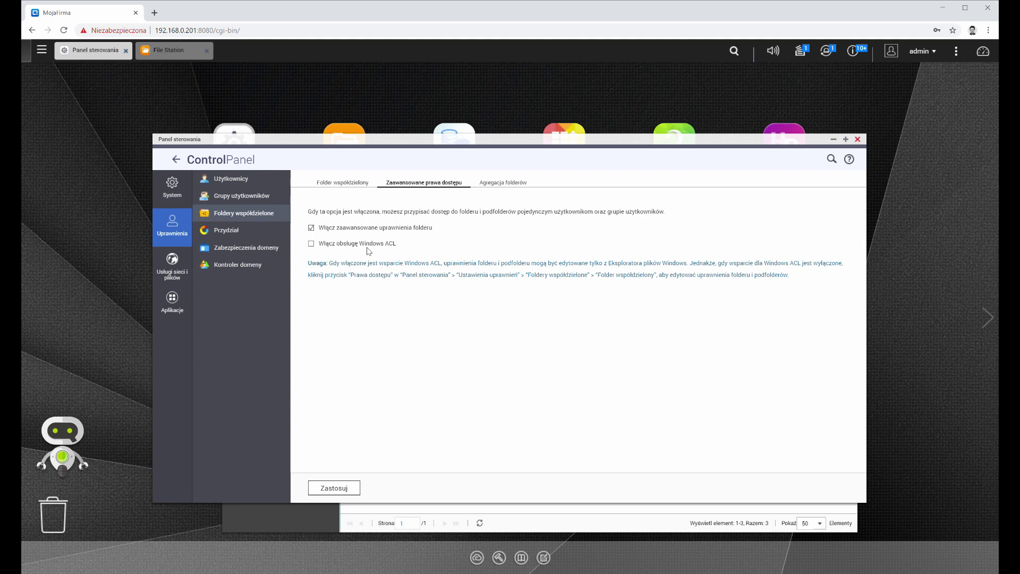
left_click(357, 185)
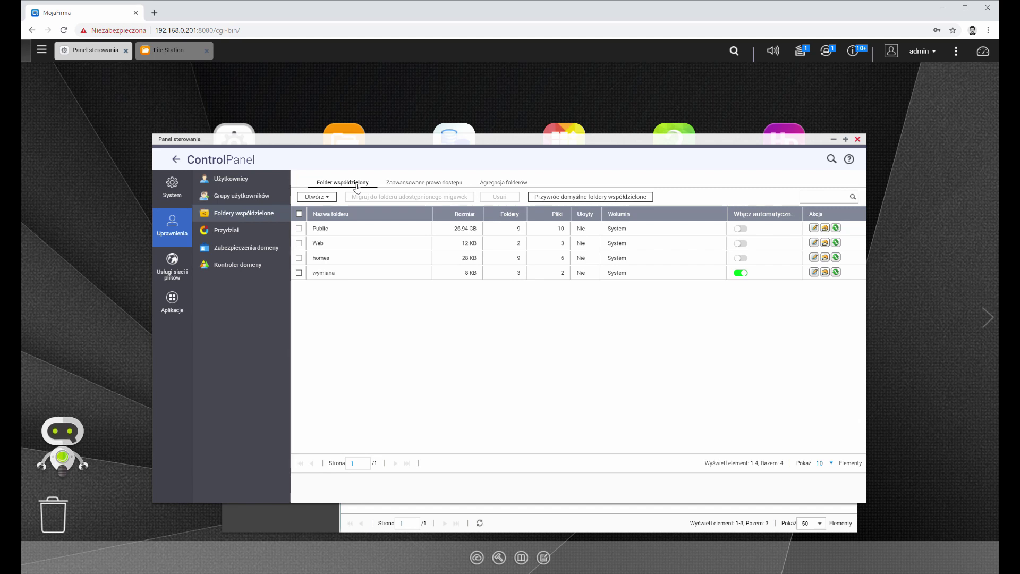
Step: Enable disk quotas for all users with a 500 MB limit and apply
left_click(228, 234)
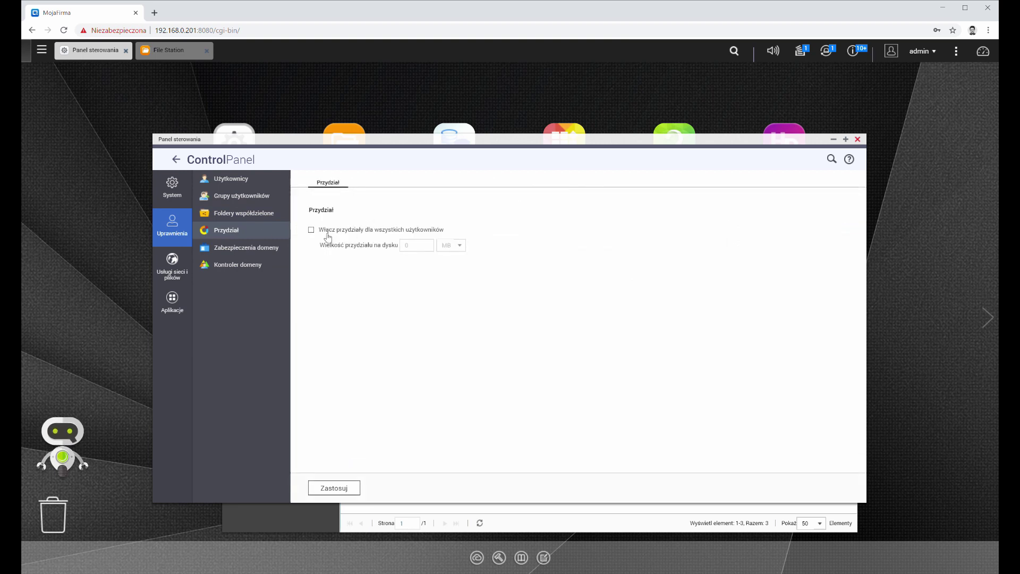
left_click(312, 230)
double_click(428, 247)
type("500")
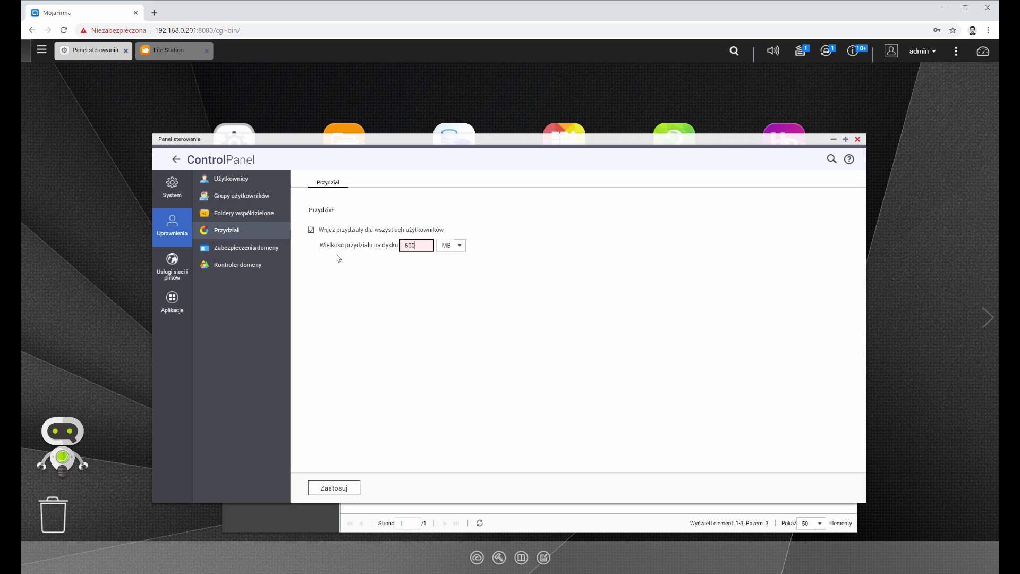
left_click(357, 490)
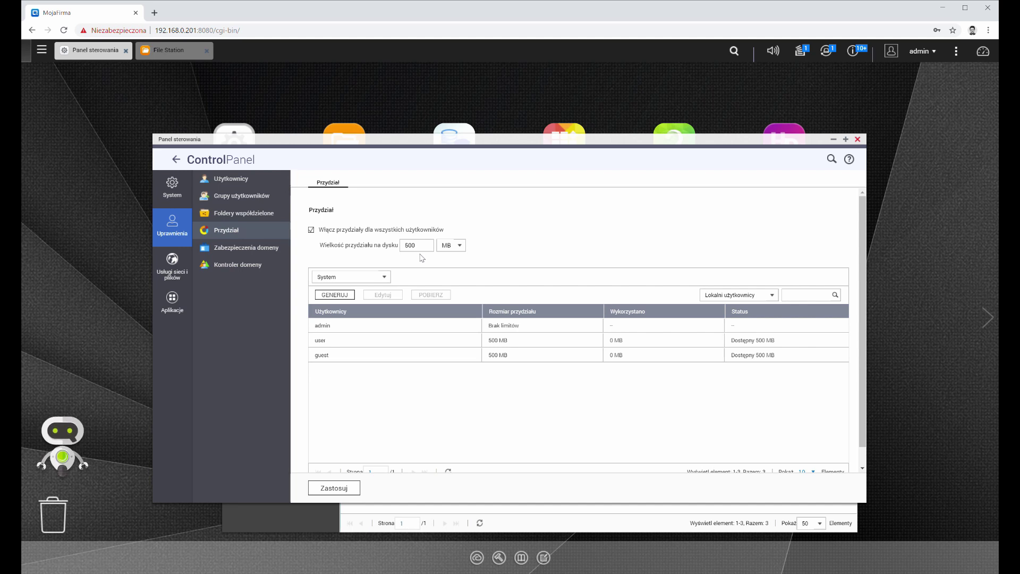
Step: Keep the quota list on local users, reapply the settings, and go to domain security
left_click(773, 296)
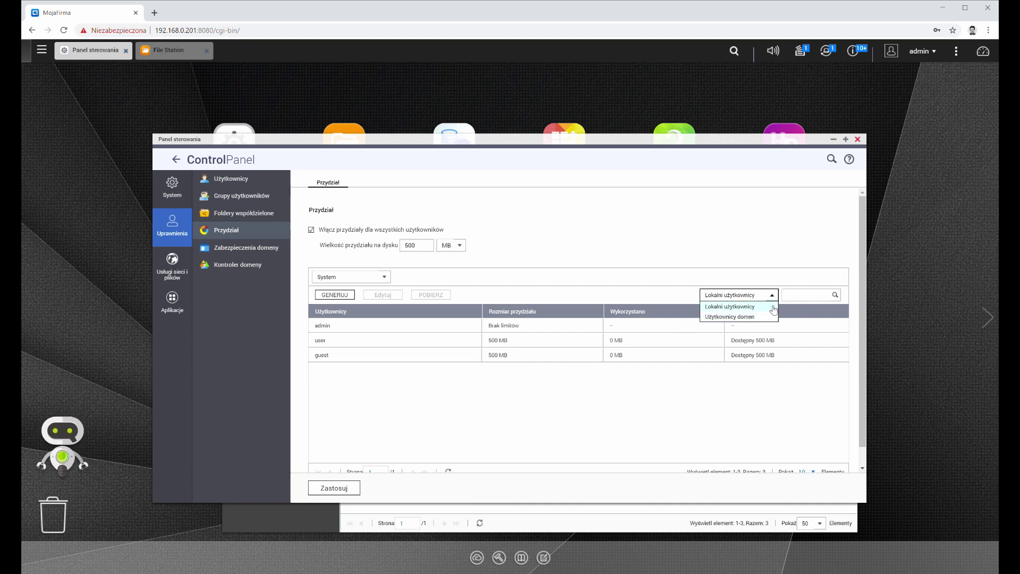
left_click(613, 408)
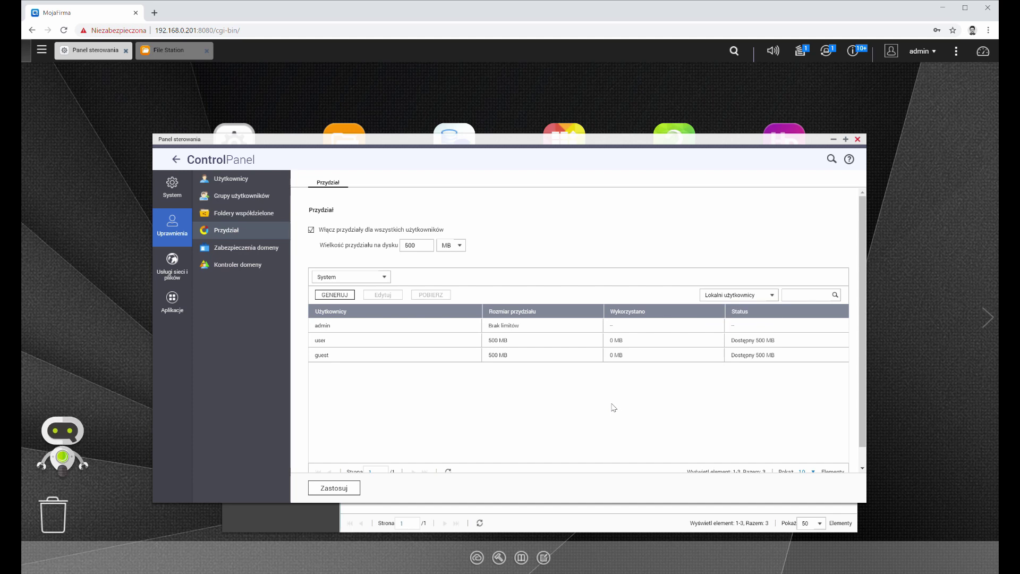
left_click(355, 488)
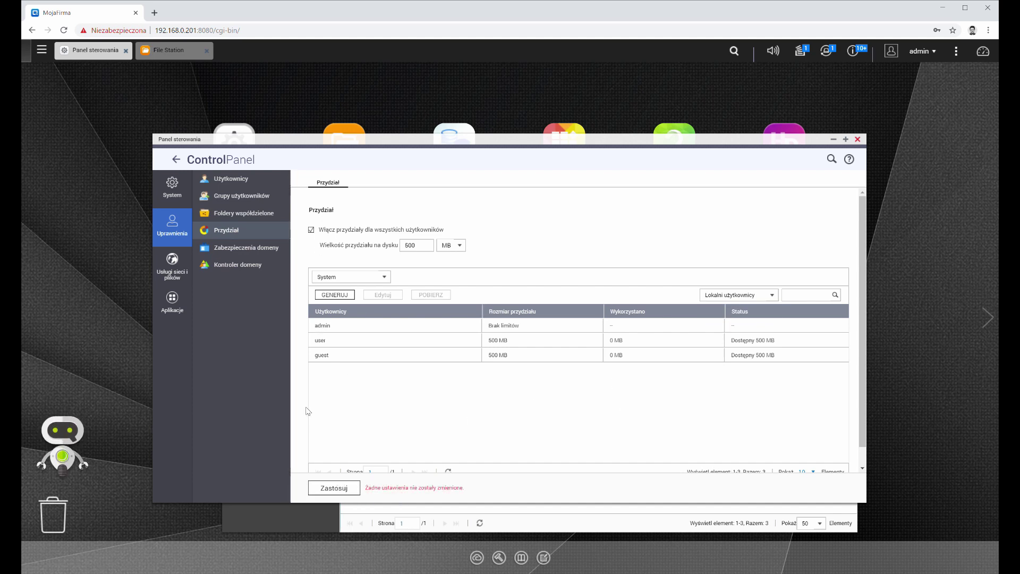
left_click(251, 253)
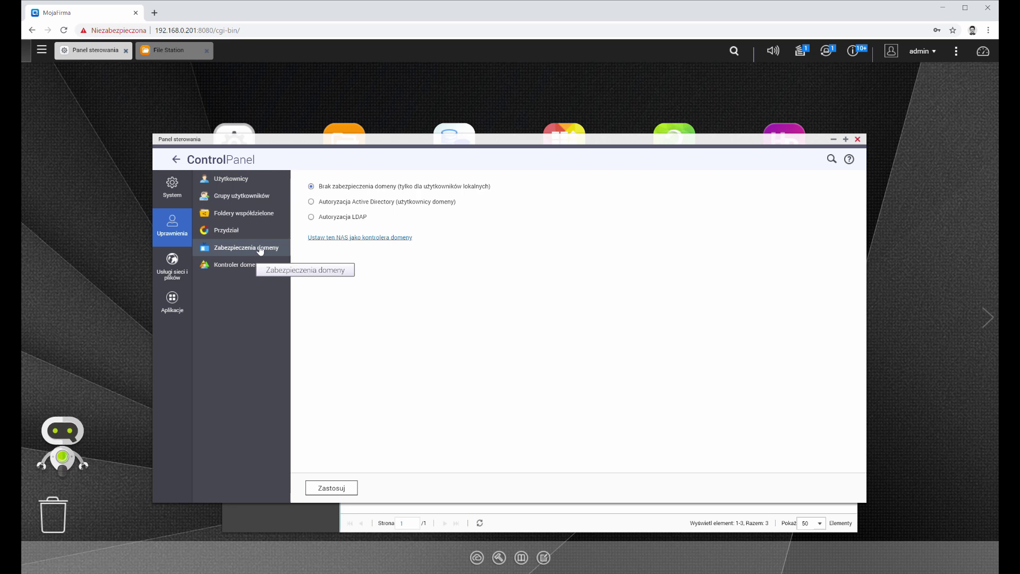
Step: Compare the Active Directory and LDAP options, settle on Active Directory, then switch to the Windows Server console
left_click(329, 204)
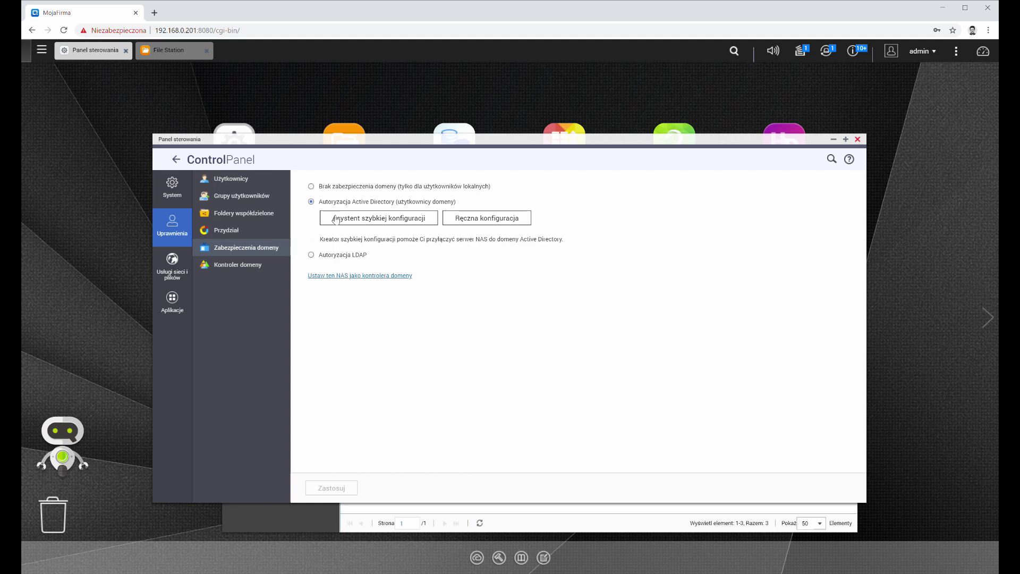
left_click(344, 255)
left_click(348, 204)
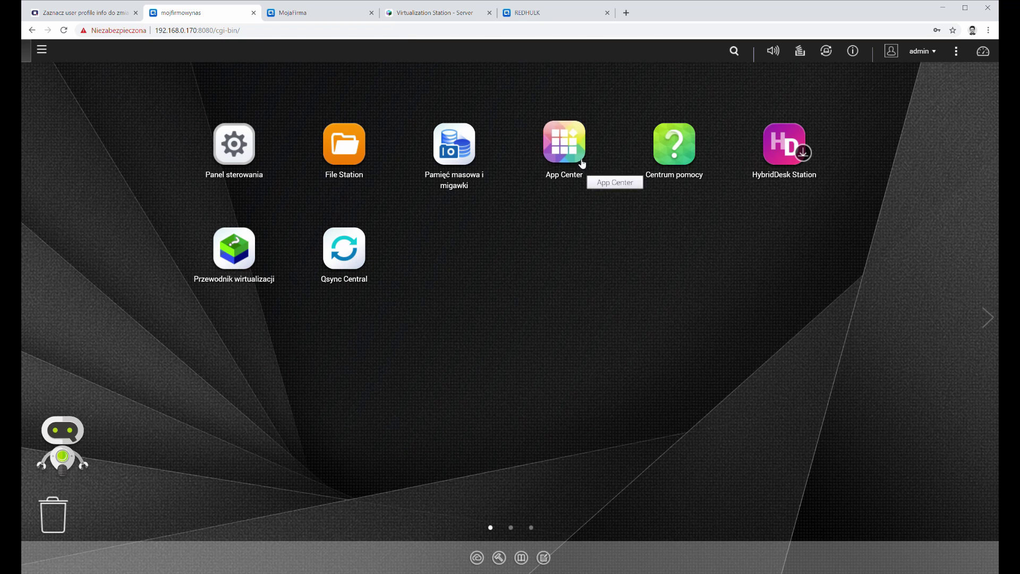
left_click(431, 12)
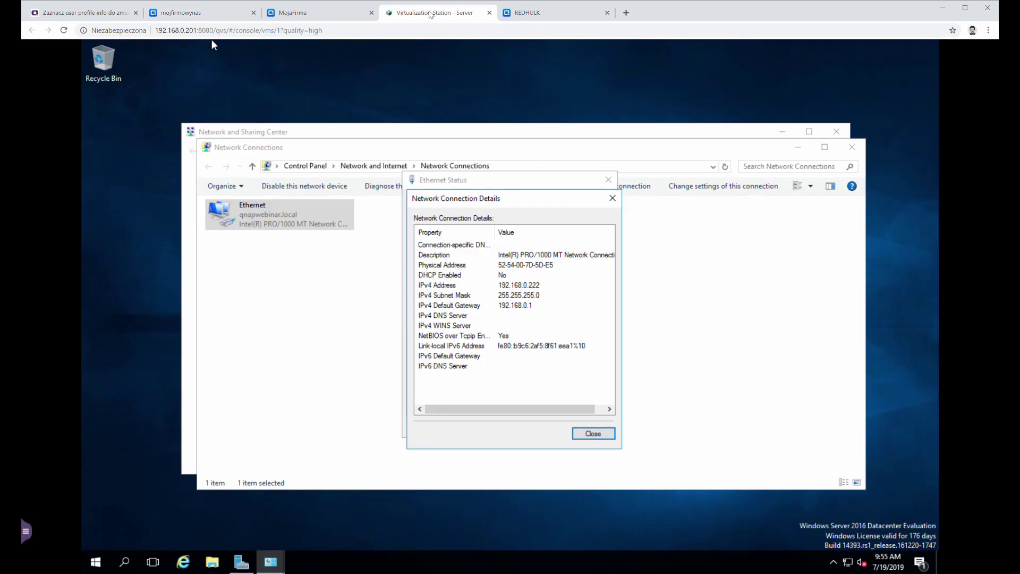
Step: Close the network details, Ethernet status, network connections and Network and Sharing Center windows
left_click(613, 197)
left_click(608, 180)
left_click(852, 147)
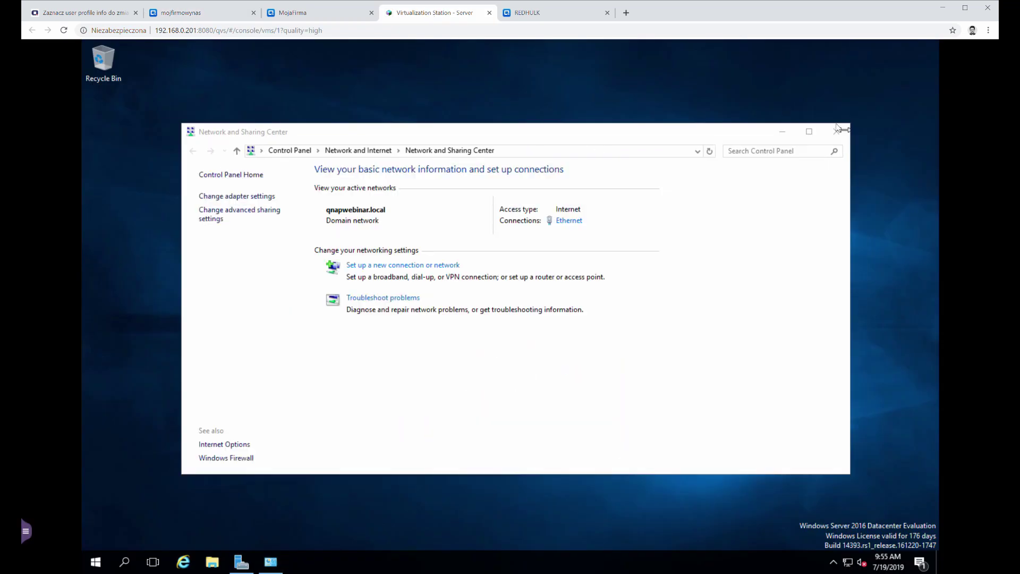
left_click(836, 132)
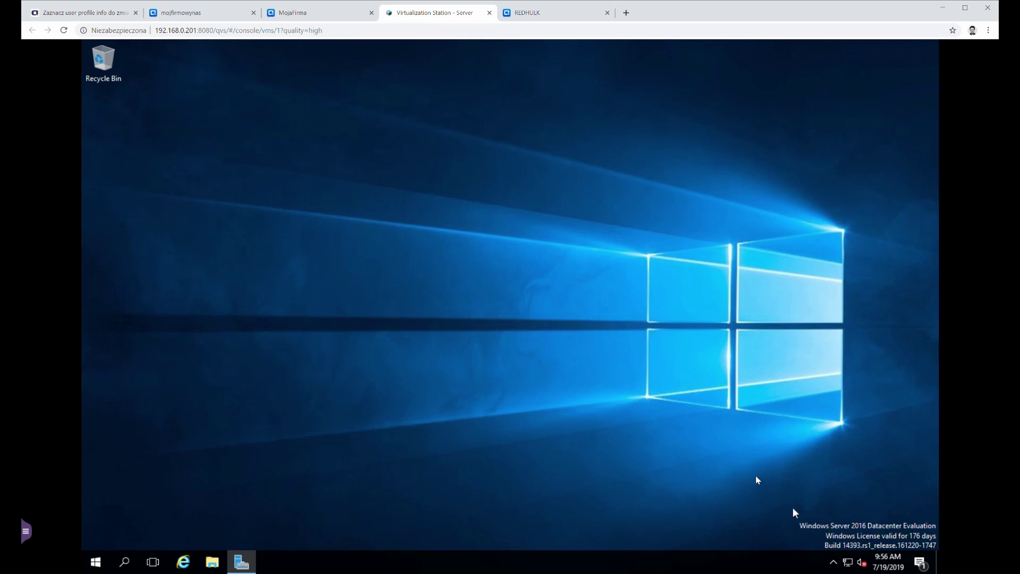
Step: Show the Ethernet adapter's details: IPv4 192.168.0.222, mask 255.255.255.0, gateway 192.168.0.1
right_click(847, 562)
left_click(849, 553)
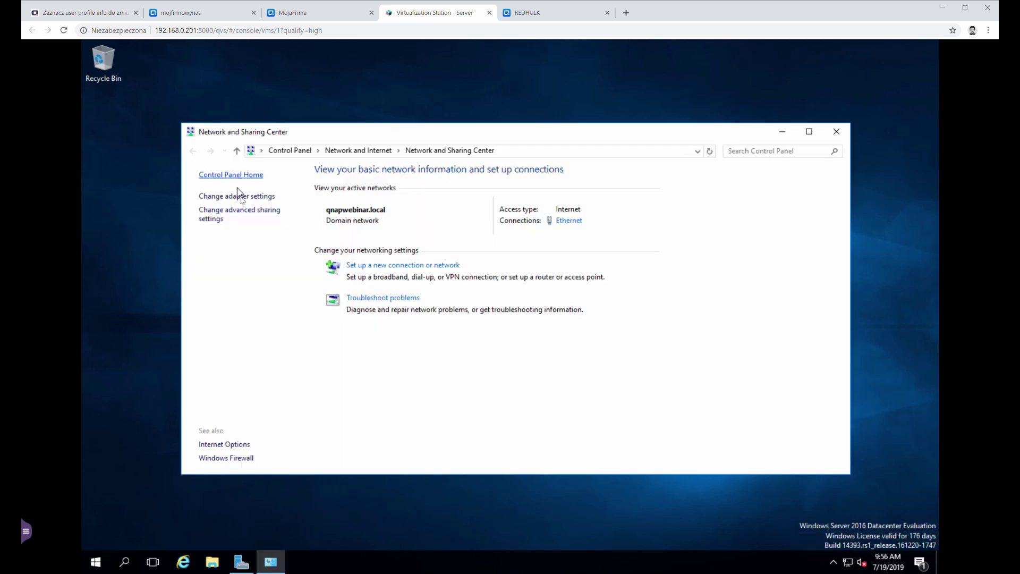
left_click(240, 196)
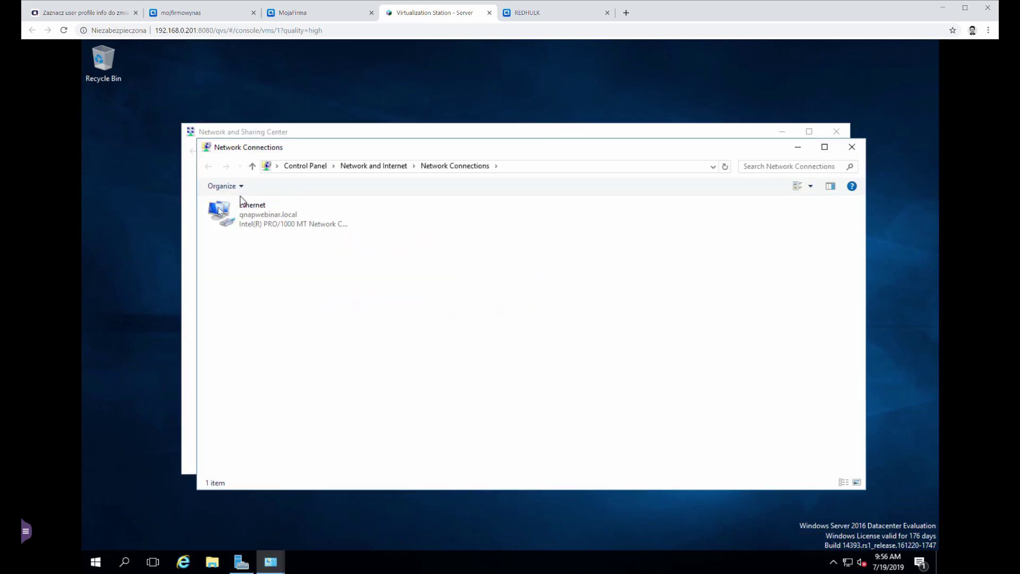
double_click(245, 212)
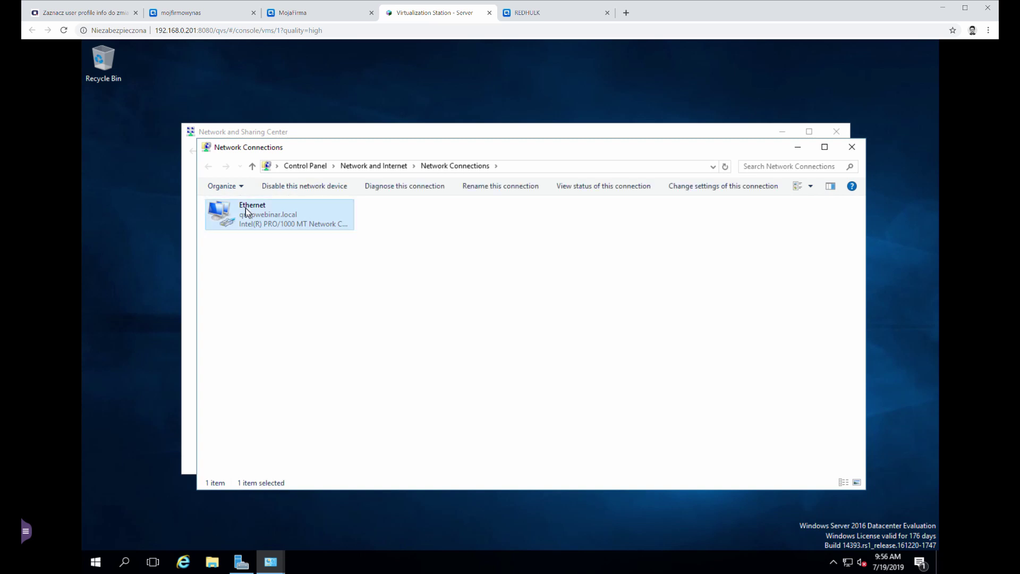
left_click(446, 295)
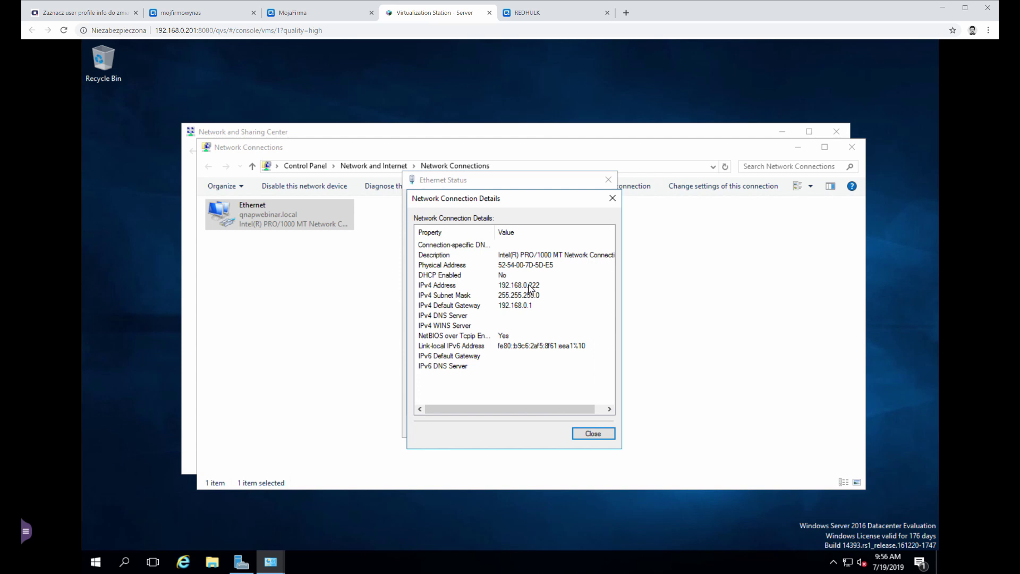
Step: On the NAS, open Adapter 1's configuration in Network & Virtual Switch > Interfaces
left_click(198, 12)
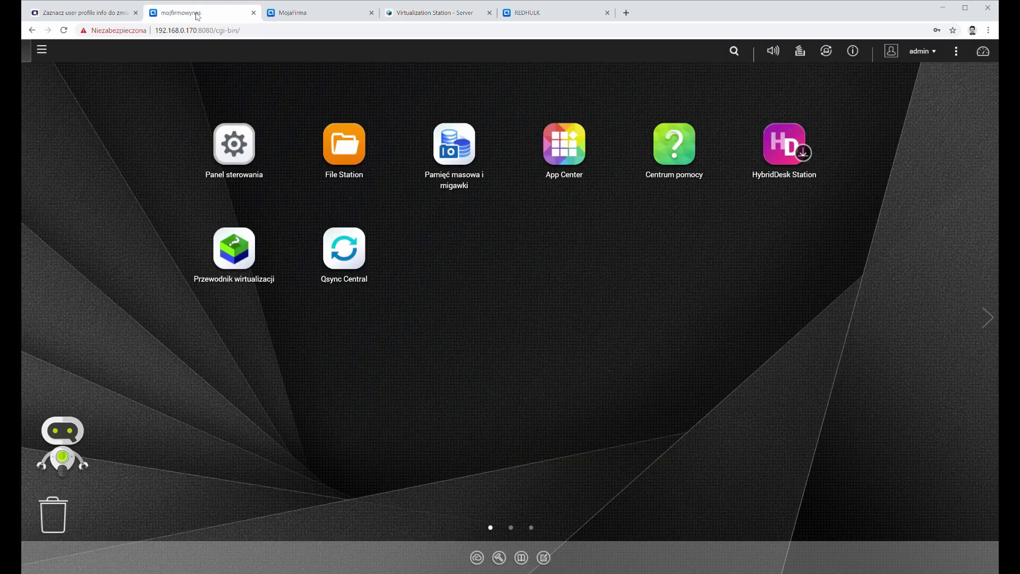
left_click(42, 50)
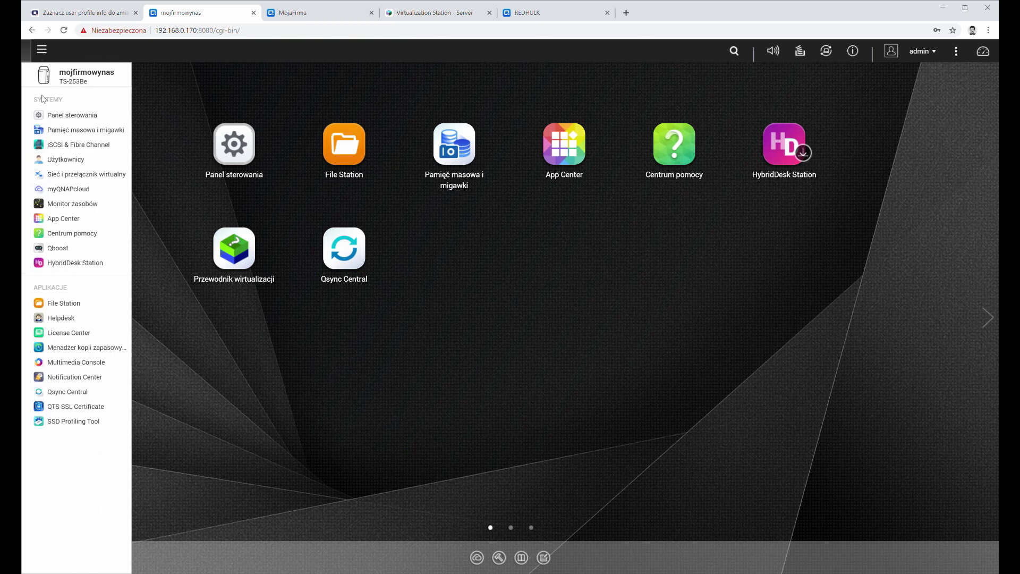
left_click(84, 173)
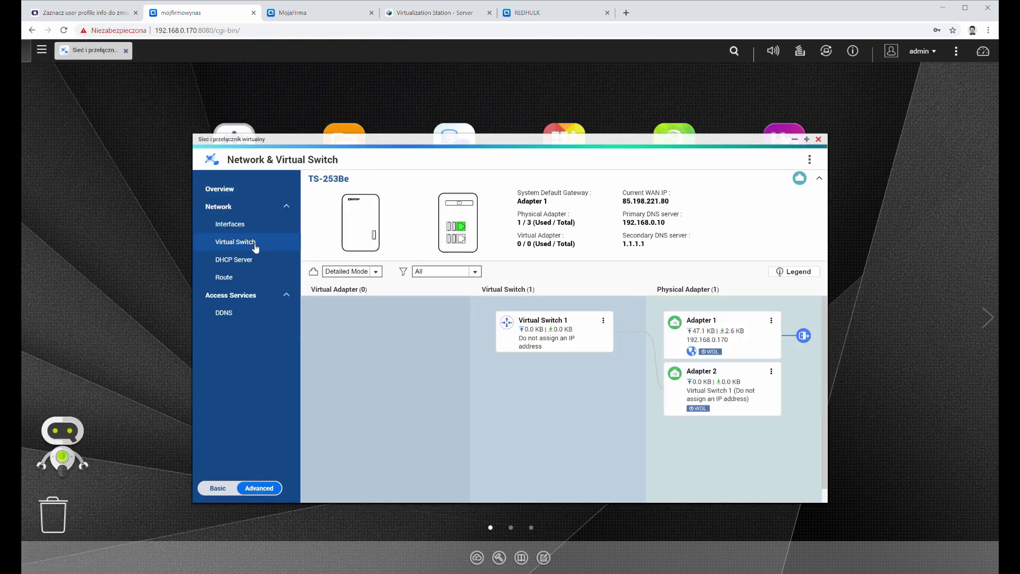
left_click(250, 225)
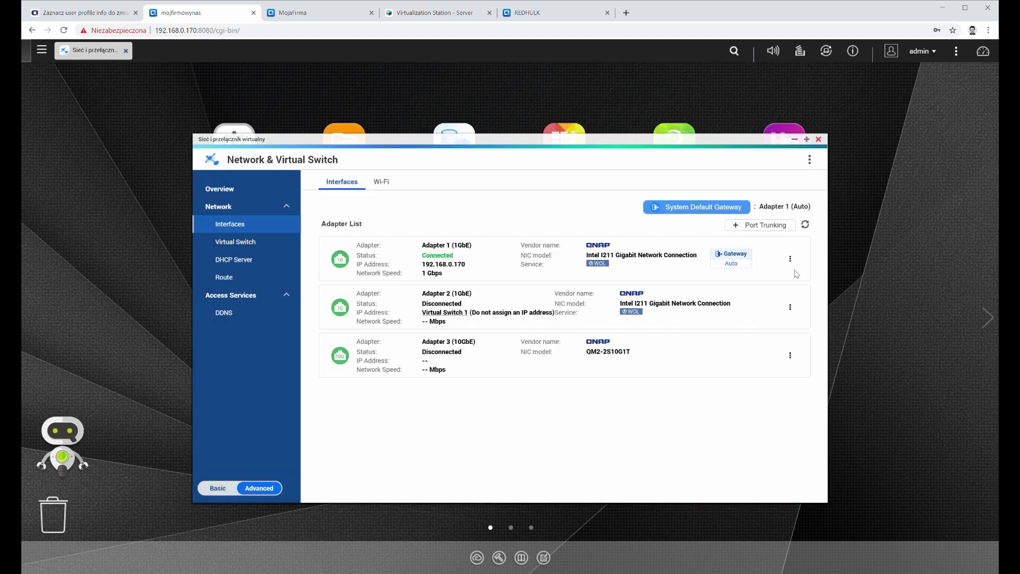
left_click(791, 261)
left_click(792, 308)
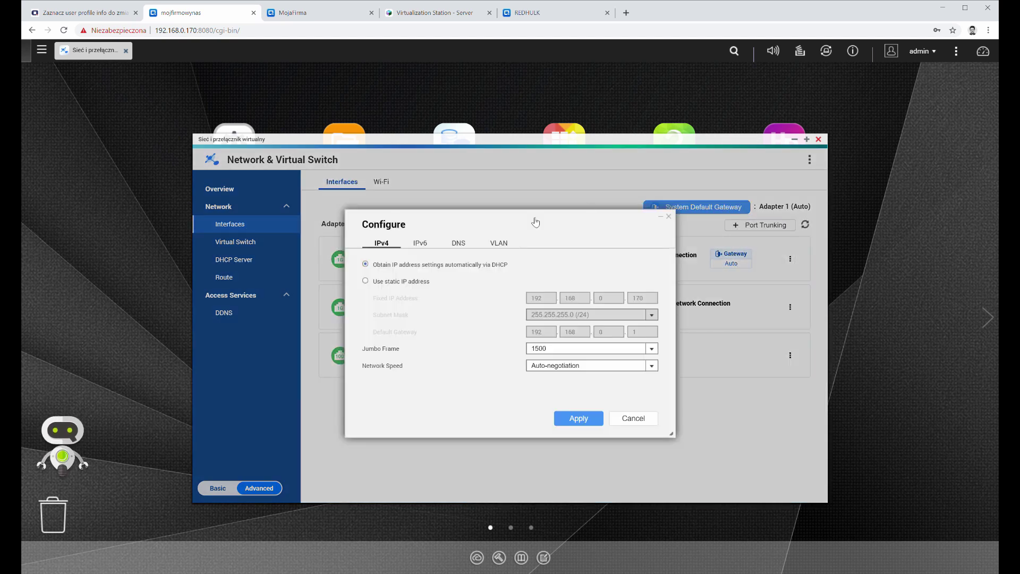
Step: Set Adapter 1's primary and secondary DNS manually to 192.168.0.222, apply, and minimise the window
left_click(468, 241)
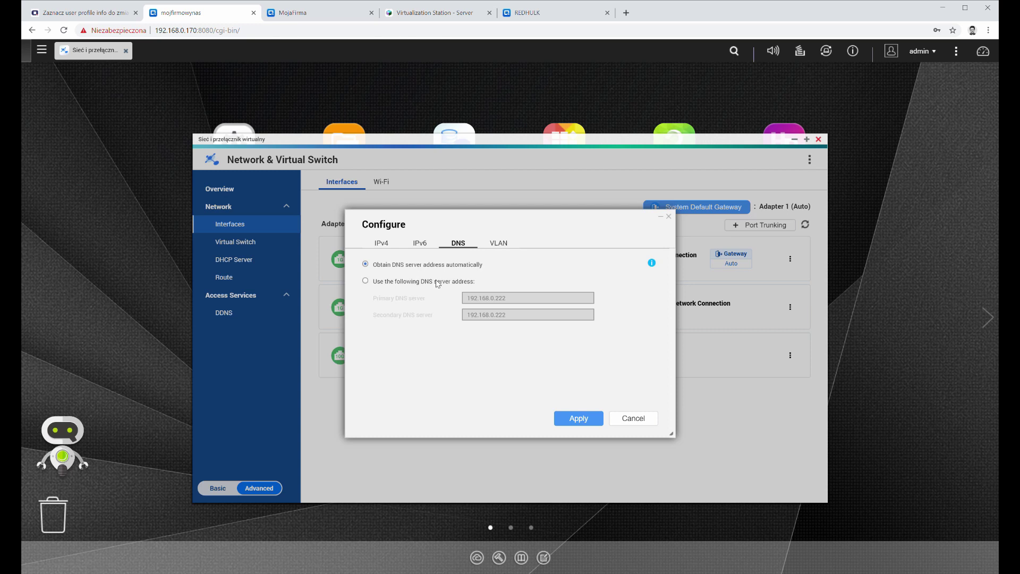
double_click(524, 301)
left_click(550, 302)
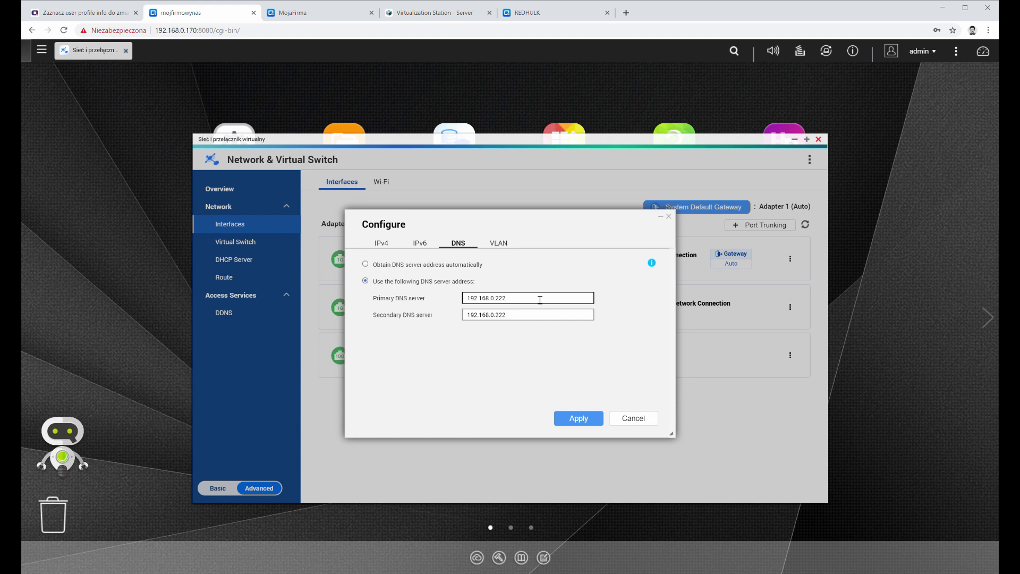
left_click(506, 316)
left_click(574, 418)
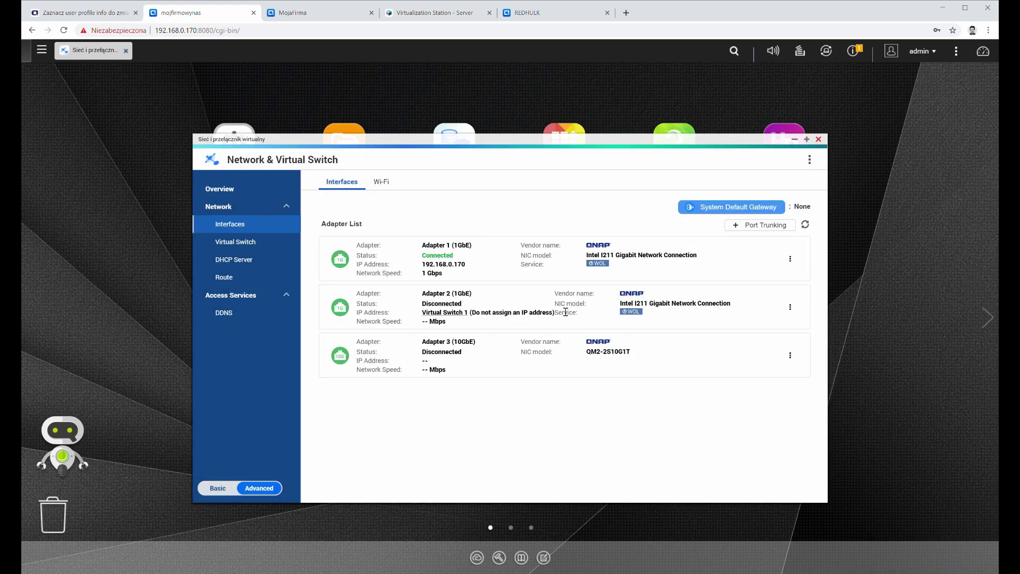
left_click(794, 139)
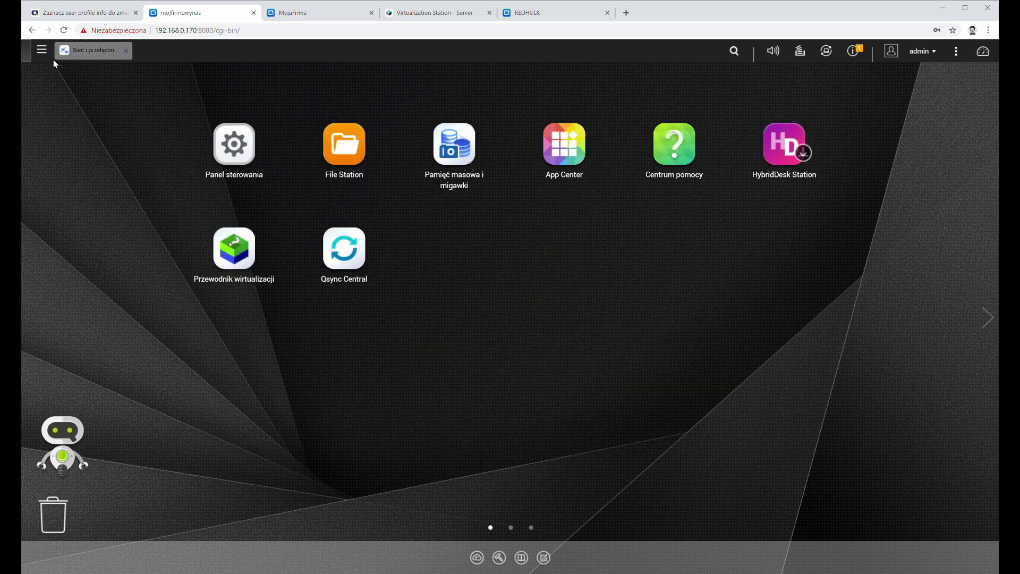
Step: In Control Panel's domain security, choose Active Directory authentication and launch the quick setup wizard
left_click(43, 53)
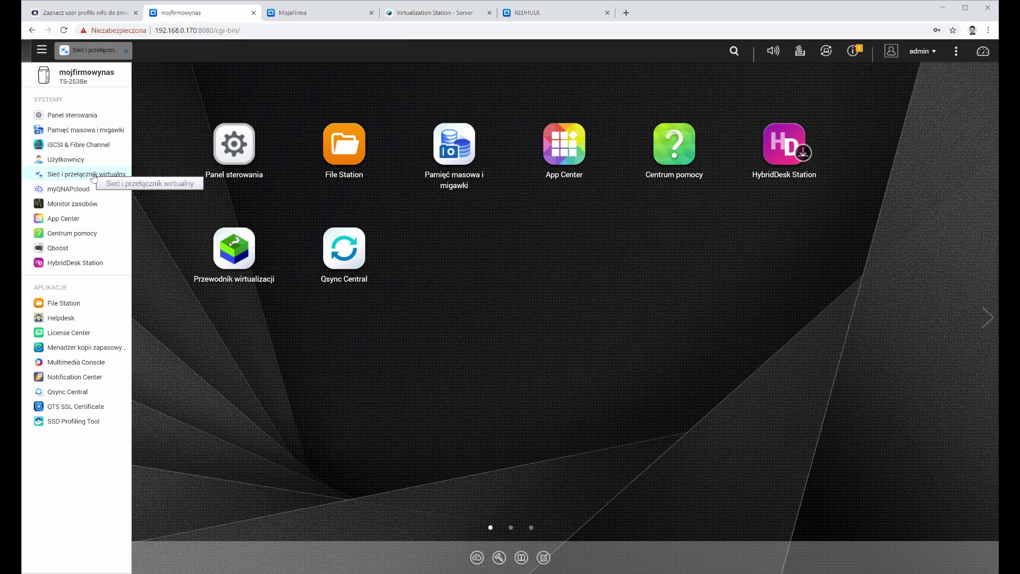
left_click(85, 115)
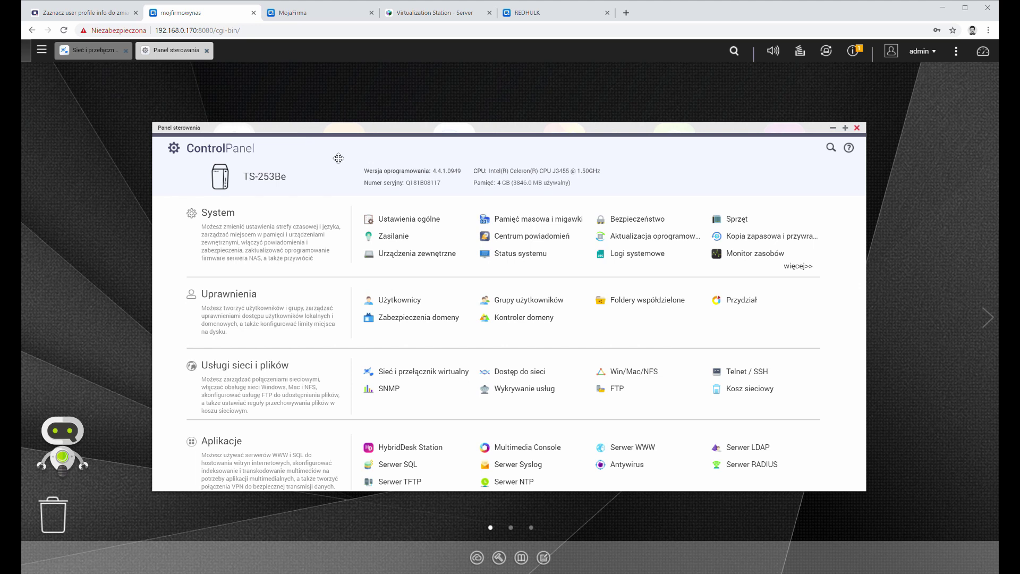
left_click(439, 319)
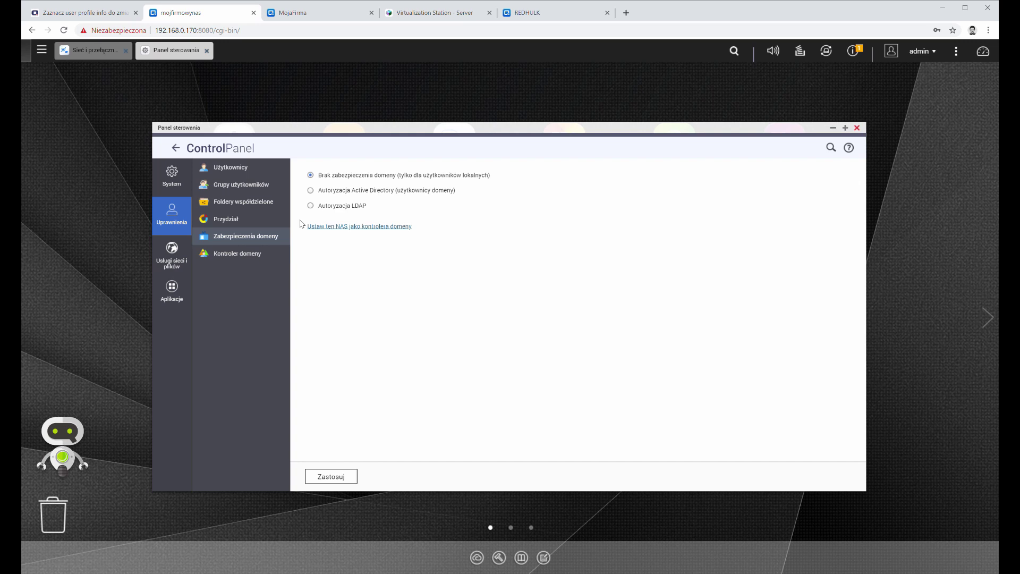
left_click(317, 193)
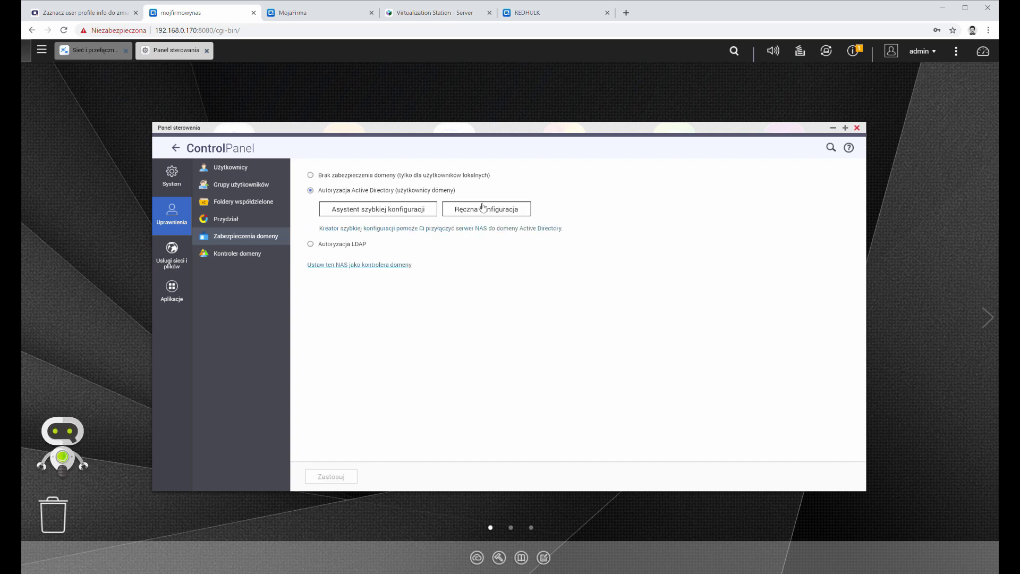
left_click(481, 208)
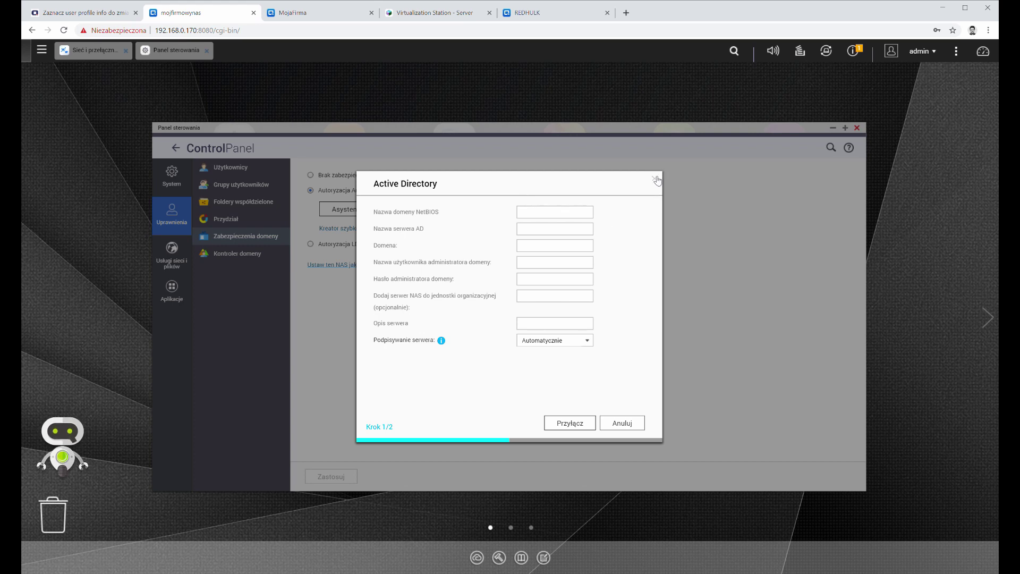
left_click(656, 180)
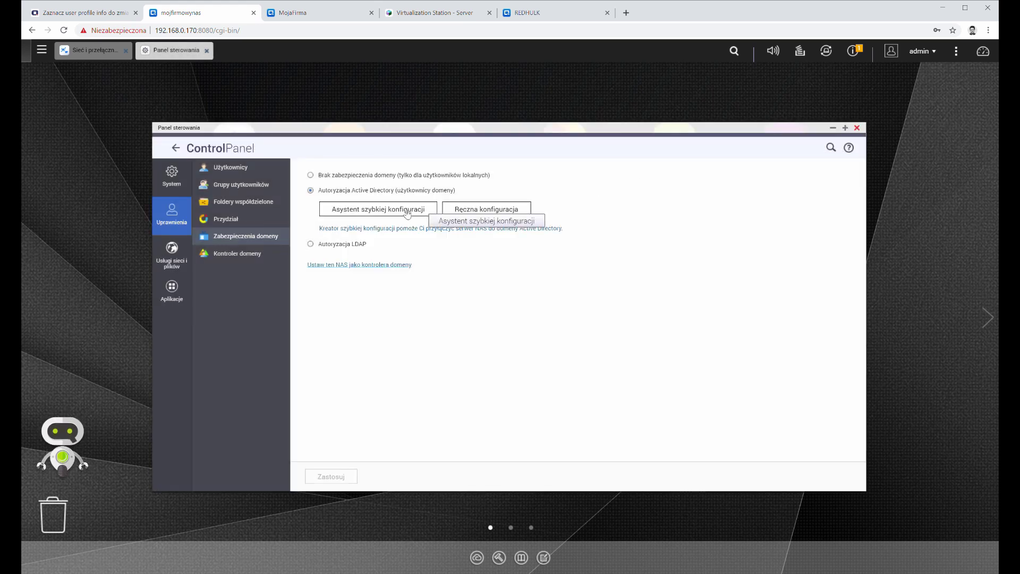
left_click(407, 211)
Step: Enter domain qnapwebinar.local (NetBIOS QNAPWEBINAR) with DNS 192.168.0.222 in the wizard and continue
left_click(575, 423)
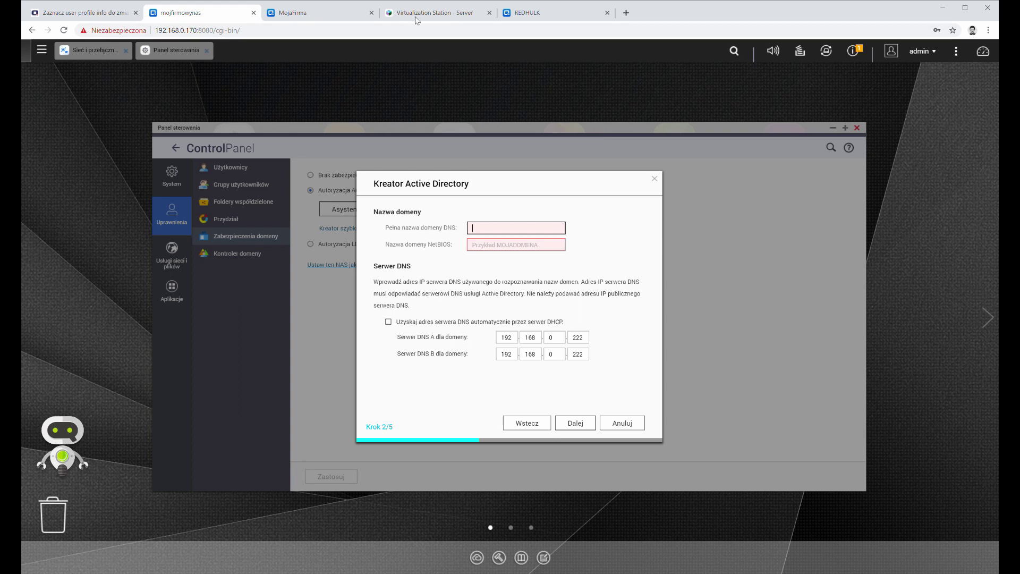
left_click(433, 13)
left_click(242, 230)
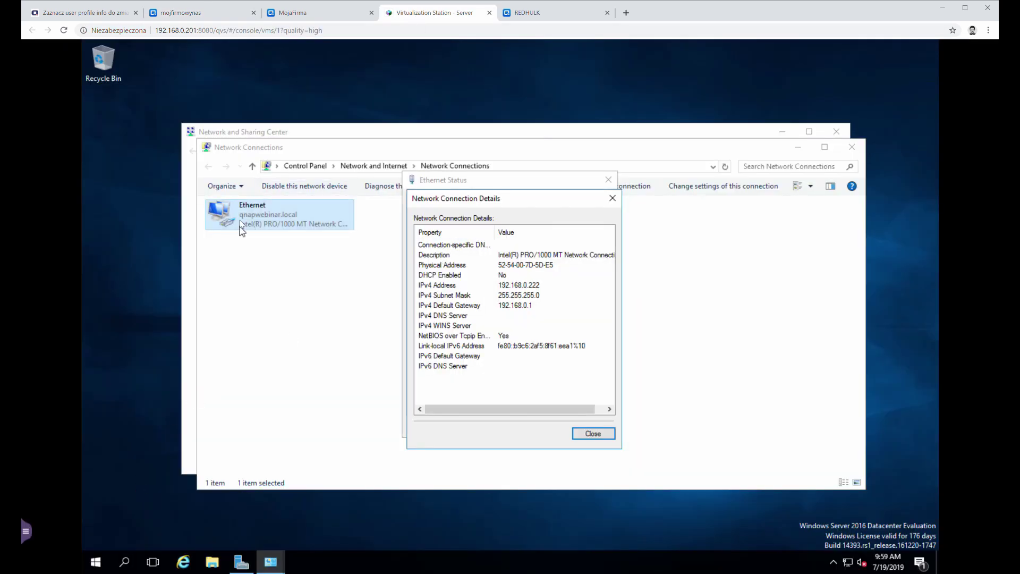
left_click(340, 12)
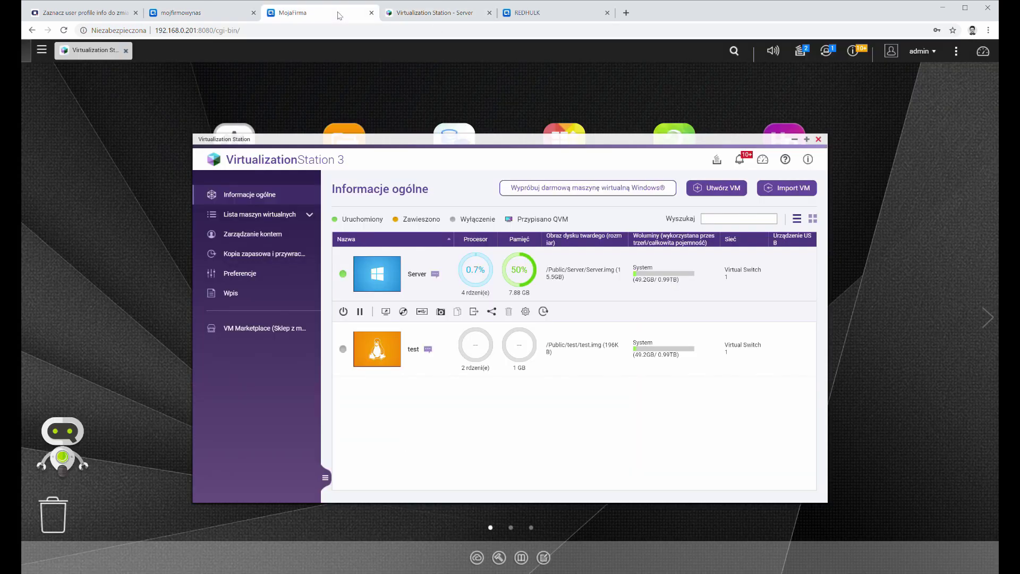
left_click(259, 13)
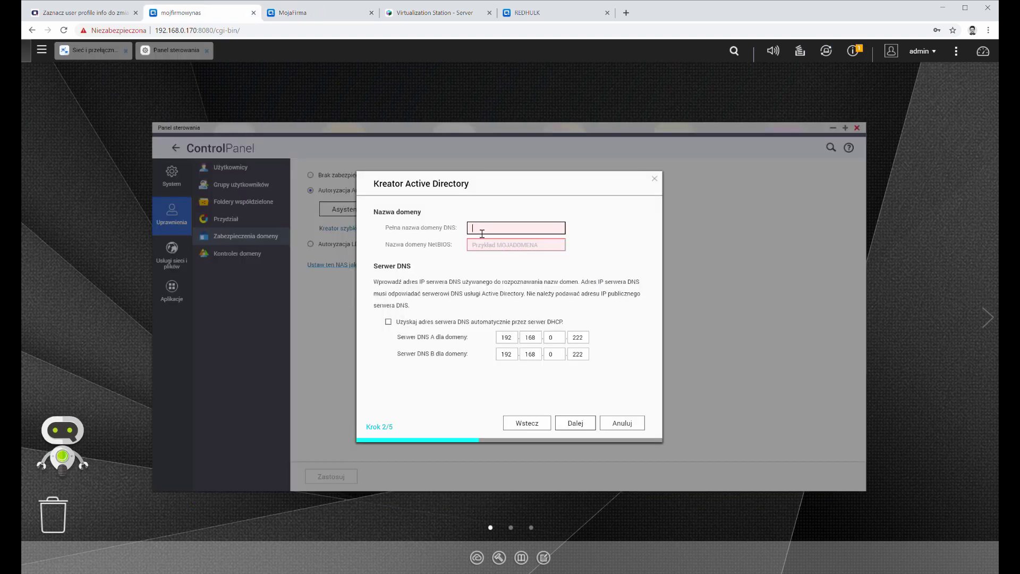
type("qnapweb")
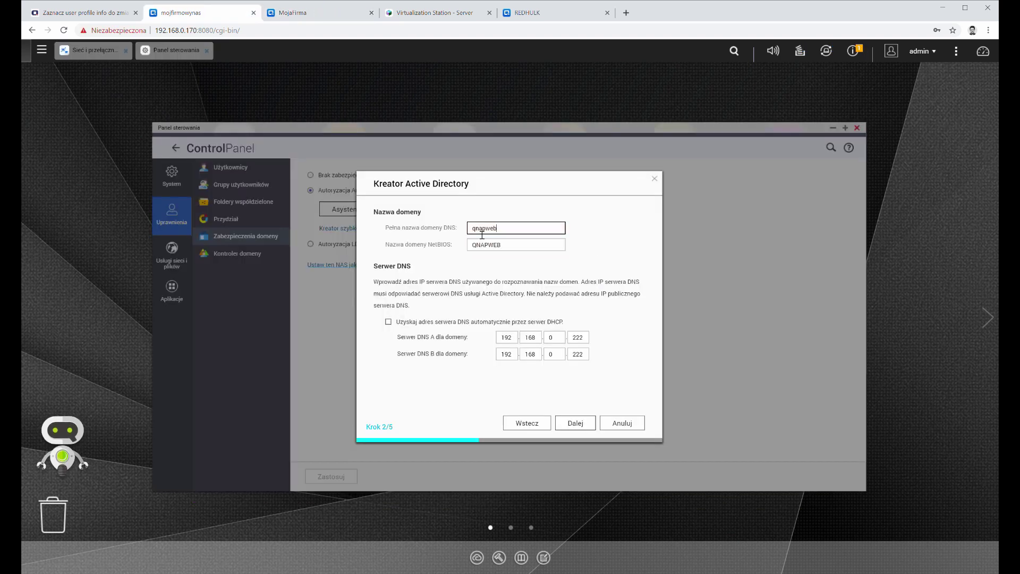
type("inar.local")
key("Tab")
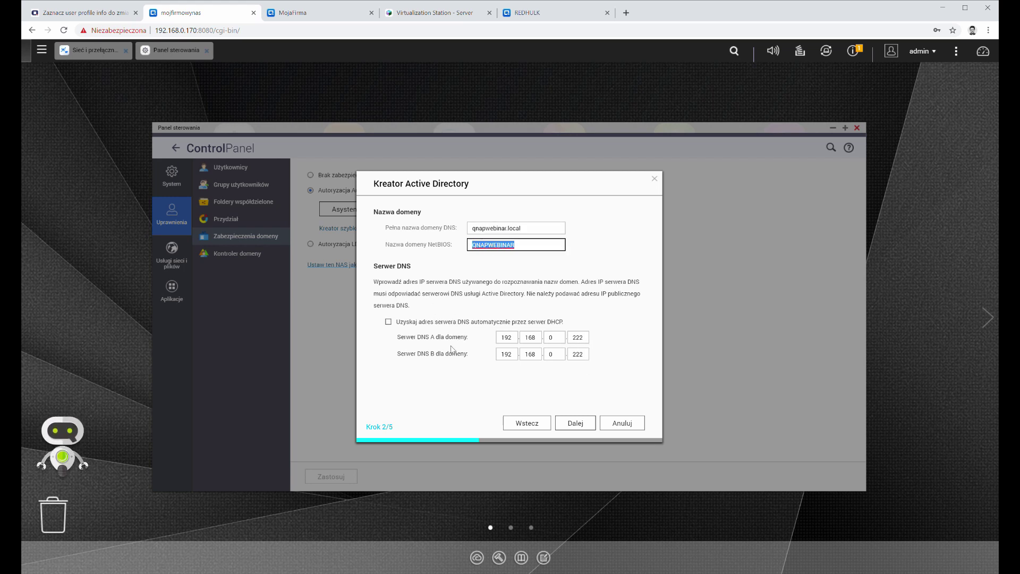
left_click(575, 423)
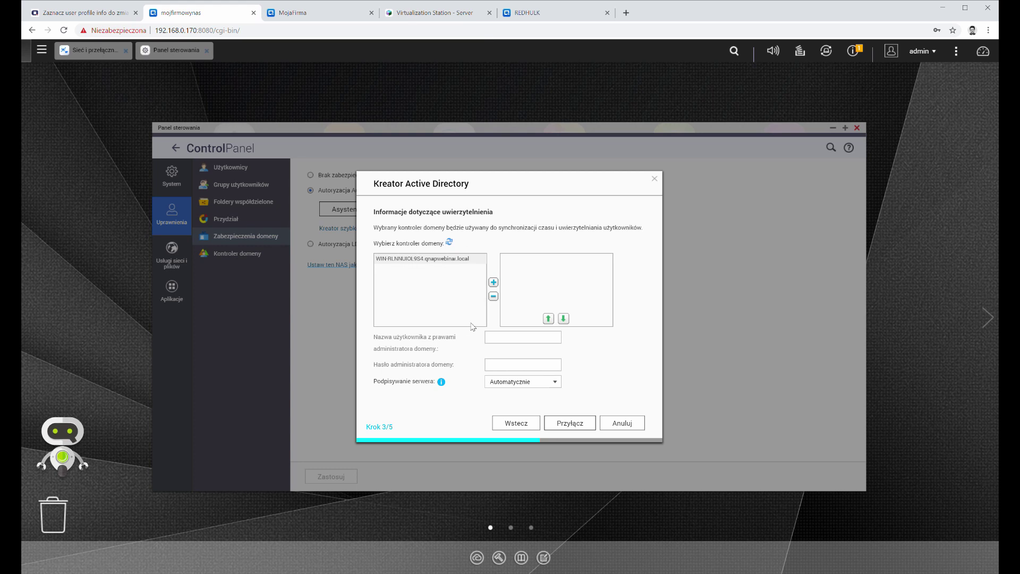
Step: Add the domain controller, enter the Administrator username and password, and join the NAS to the domain
left_click(493, 282)
left_click(521, 340)
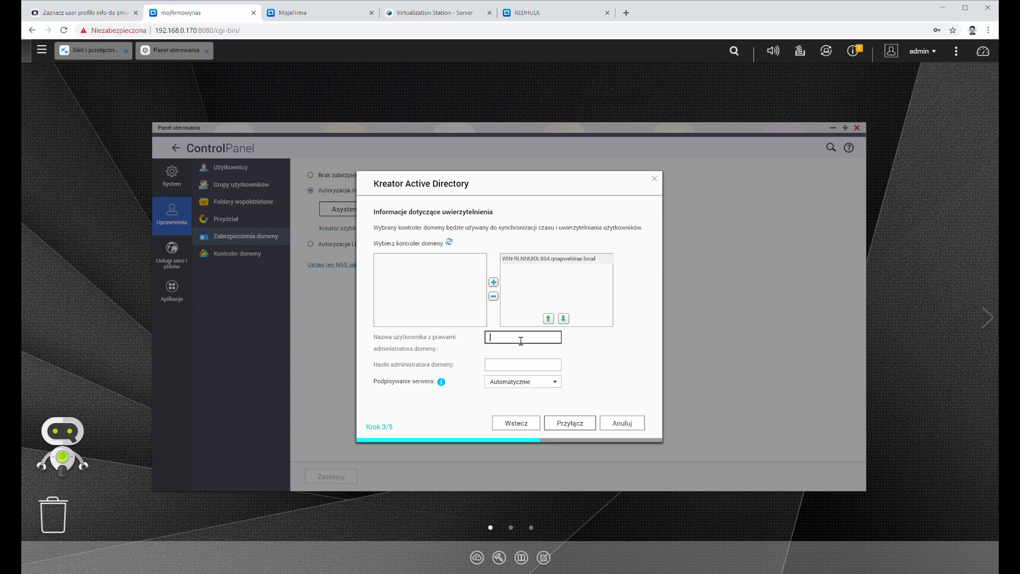
type("Administrator")
key("Tab")
type("•••••••")
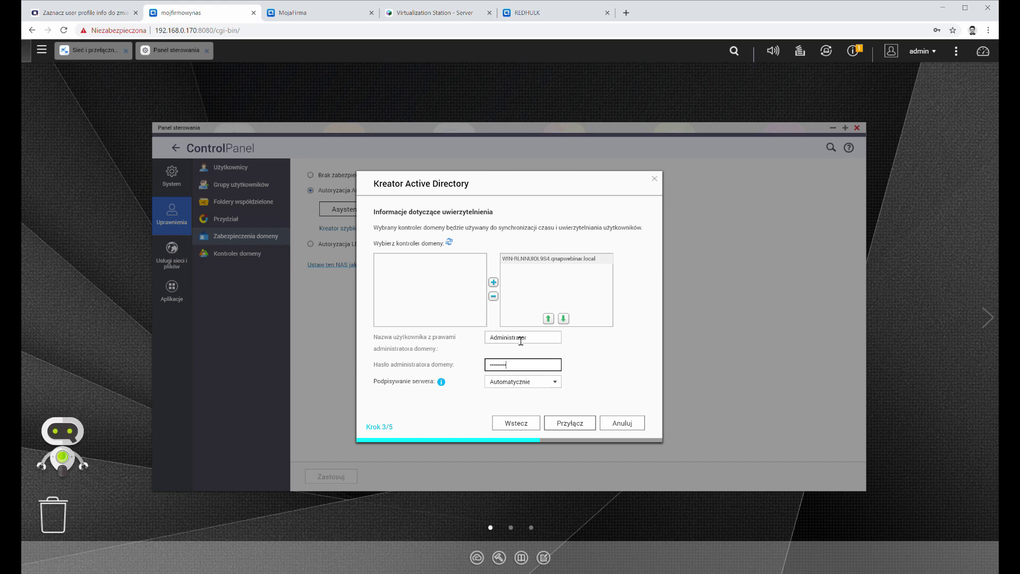
left_click(585, 425)
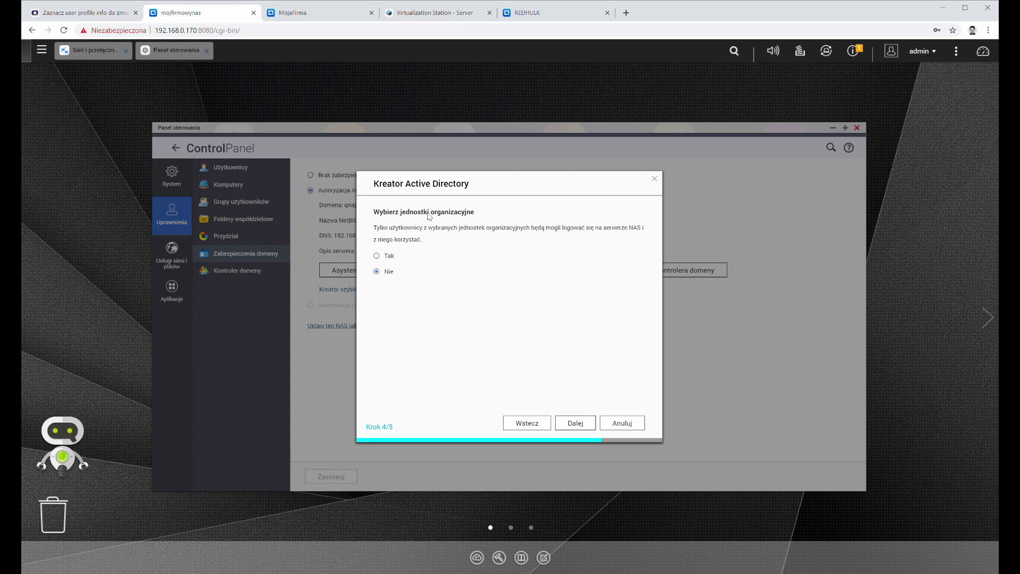
Step: Complete the qnapwebinar.local join, choosing no organizational-unit restriction so all OUs may log in
left_click(389, 257)
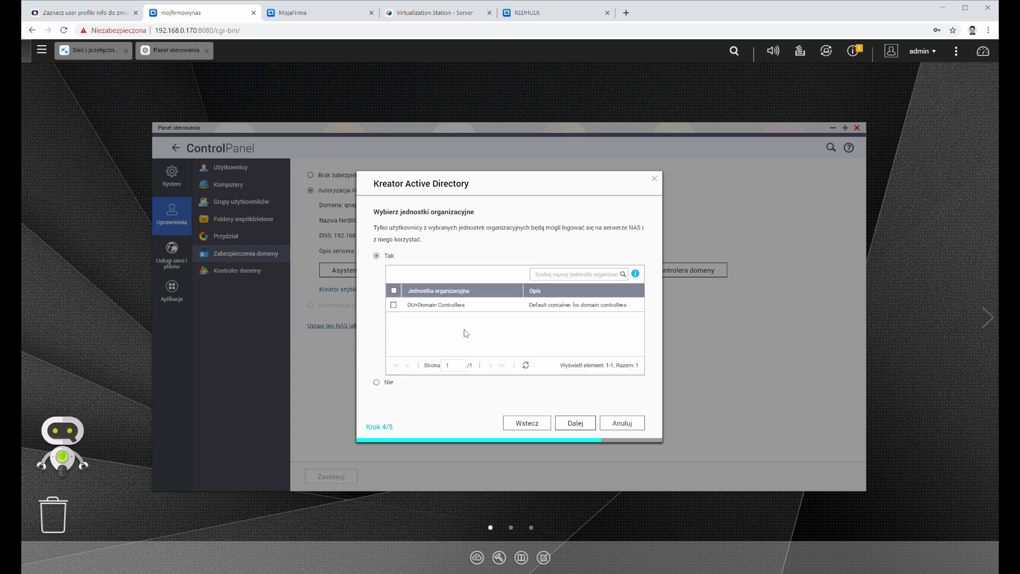
left_click(394, 305)
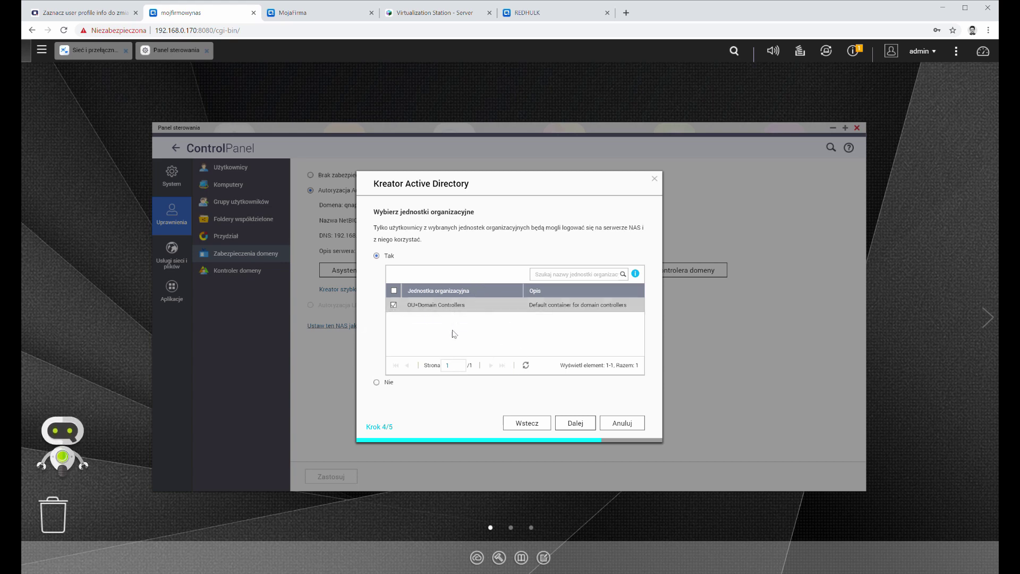
left_click(396, 307)
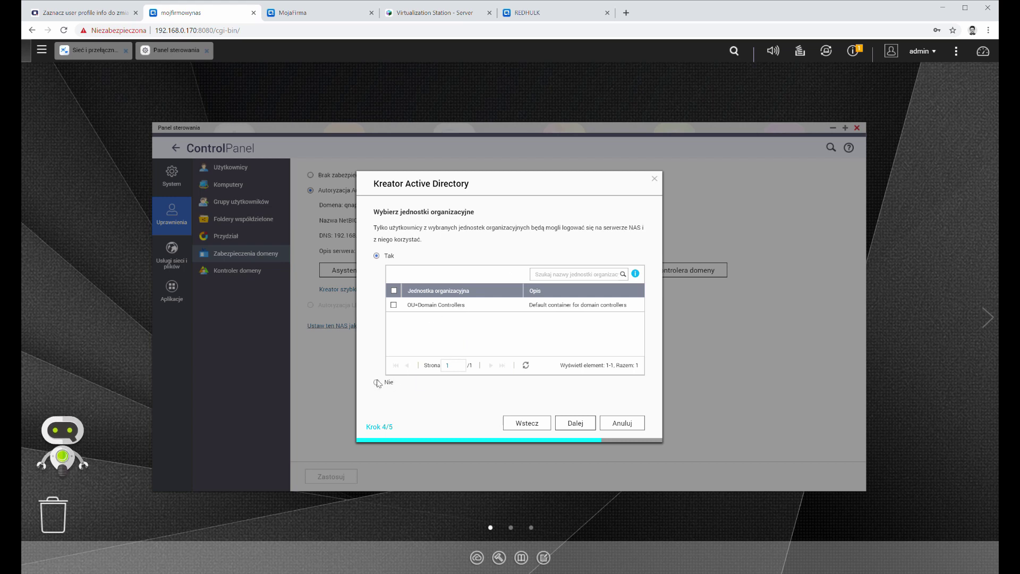
left_click(378, 383)
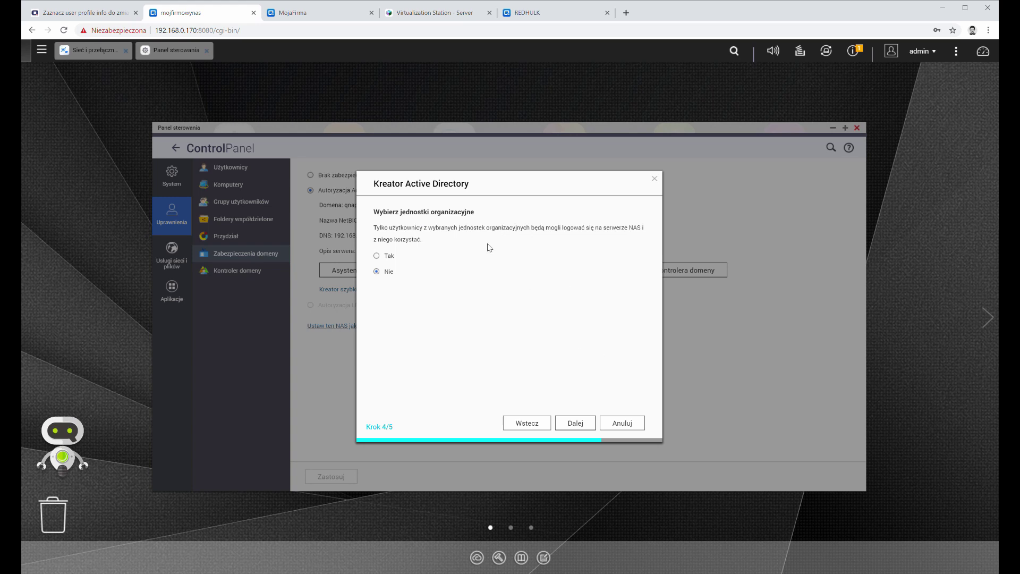
left_click(585, 424)
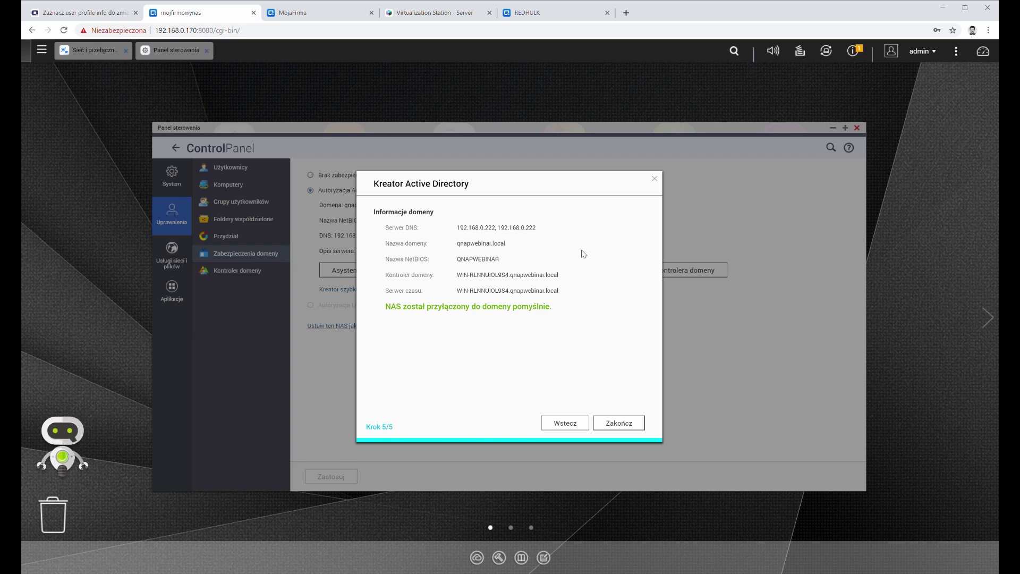
left_click(625, 429)
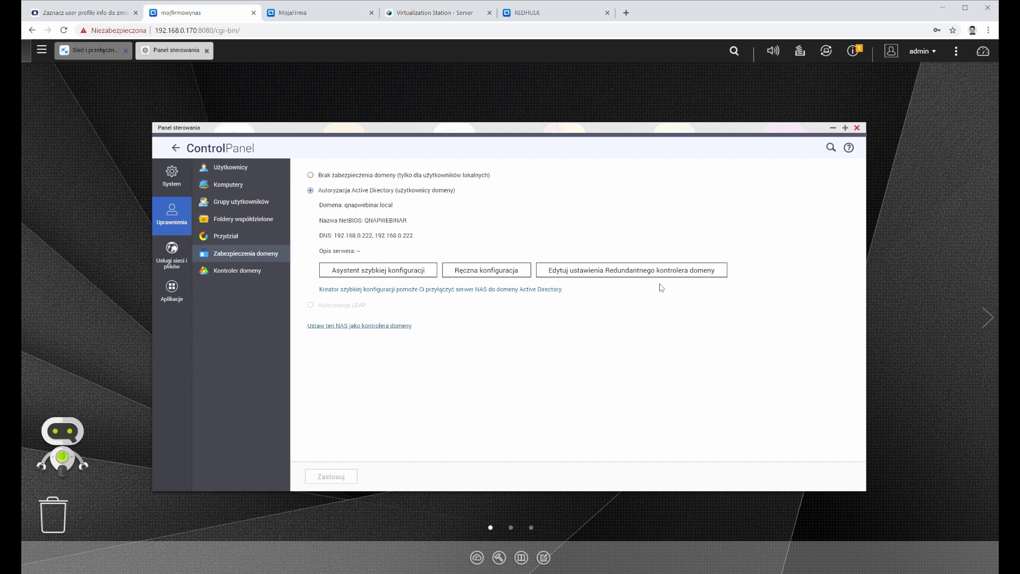
Step: Switch the Users list to domain users, then view the Computers list of domain machines
left_click(240, 165)
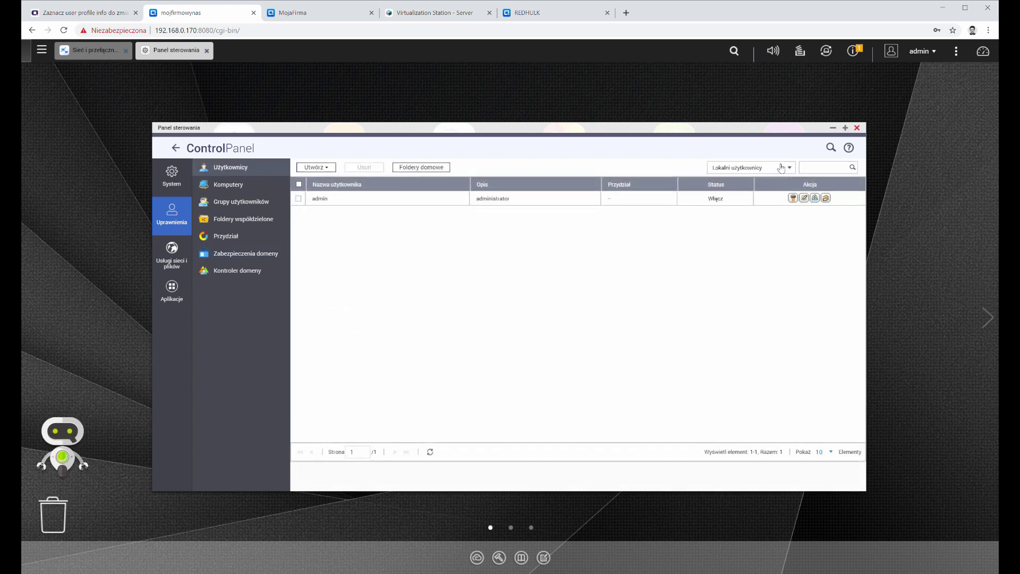
left_click(778, 167)
left_click(757, 186)
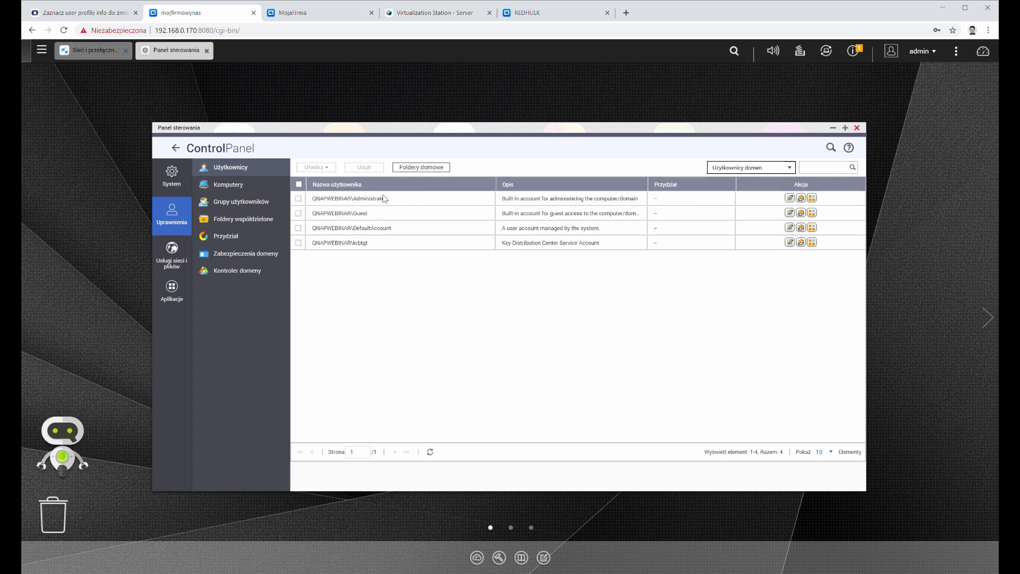
left_click(243, 187)
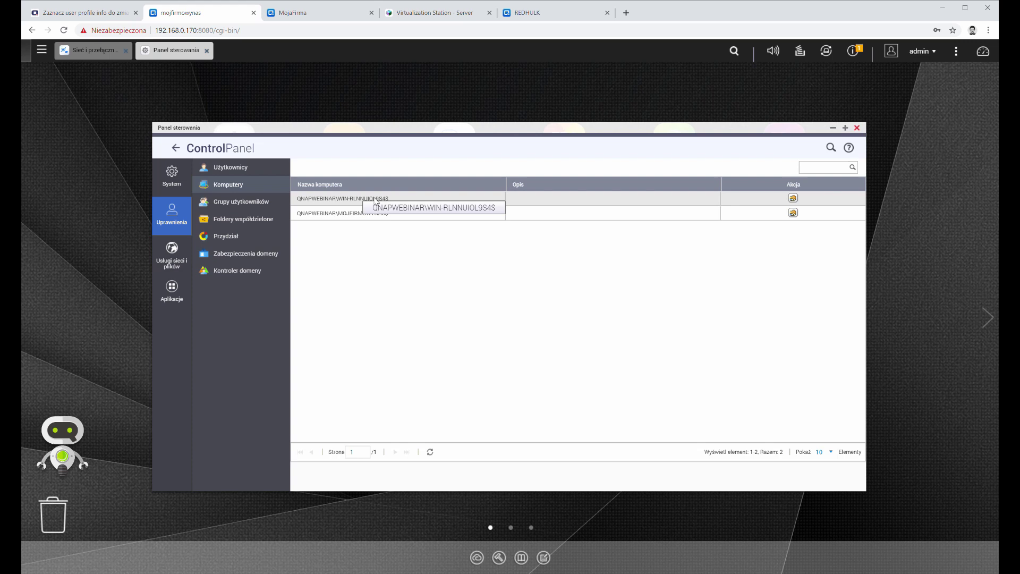
Step: Create the shared folder wymiana on DataVol1 and dismiss the media folder notice
left_click(241, 222)
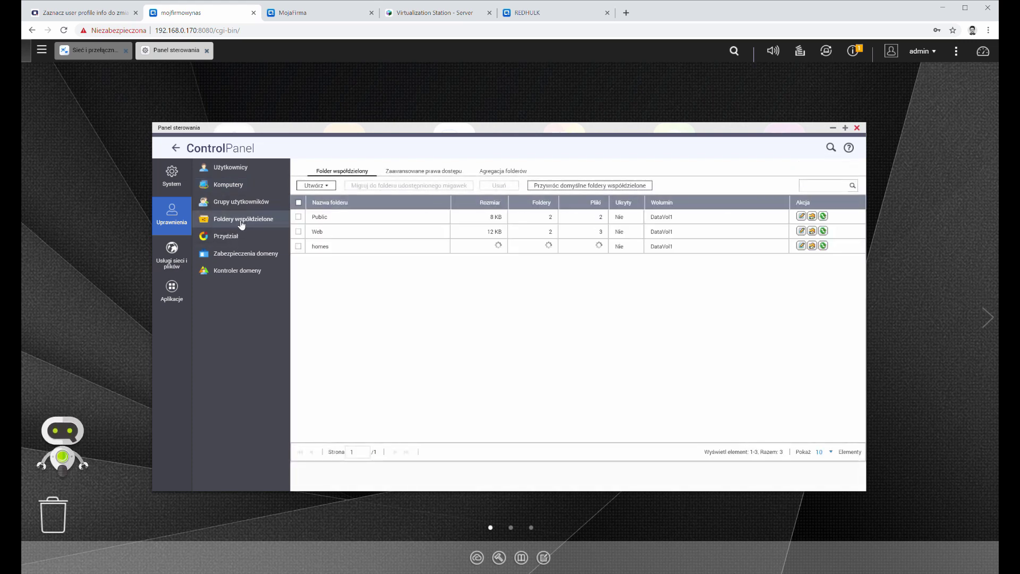
left_click(316, 185)
left_click(340, 205)
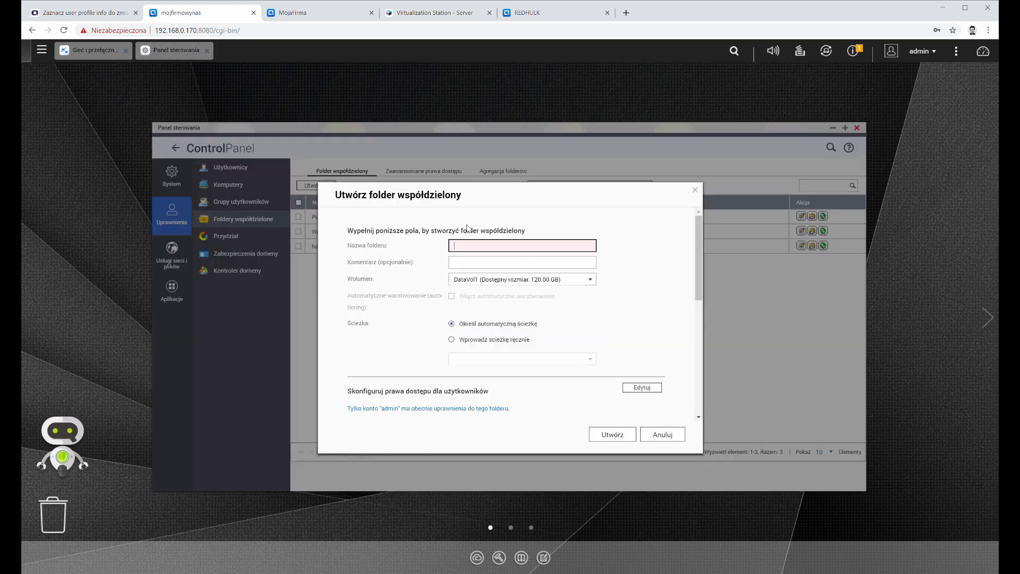
type("Dokumenty")
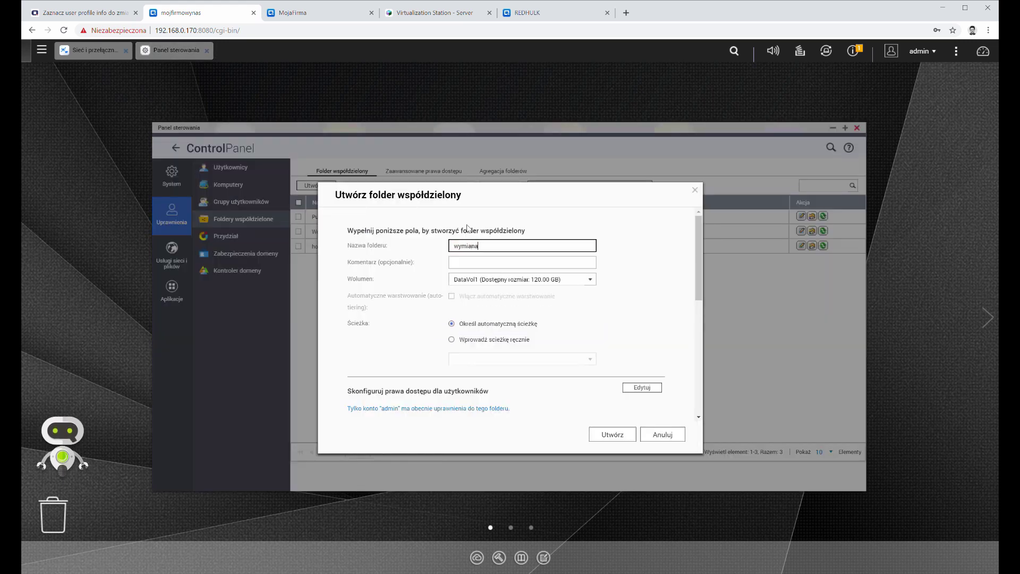
scroll(590, 373, "down", 2)
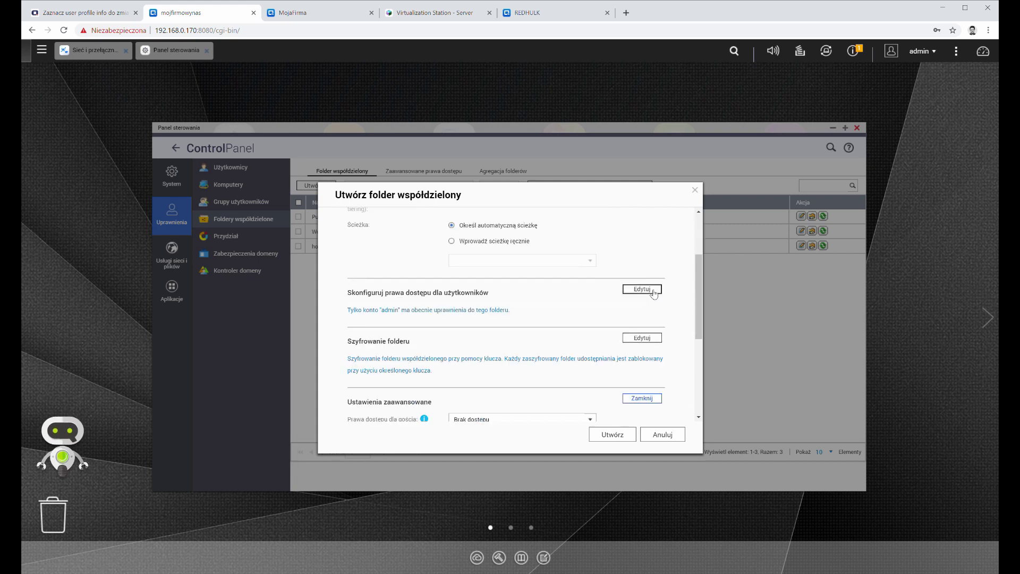
left_click(641, 289)
scroll(617, 313, "down", 4)
scroll(603, 316, "up", 2)
scroll(600, 316, "up", 1)
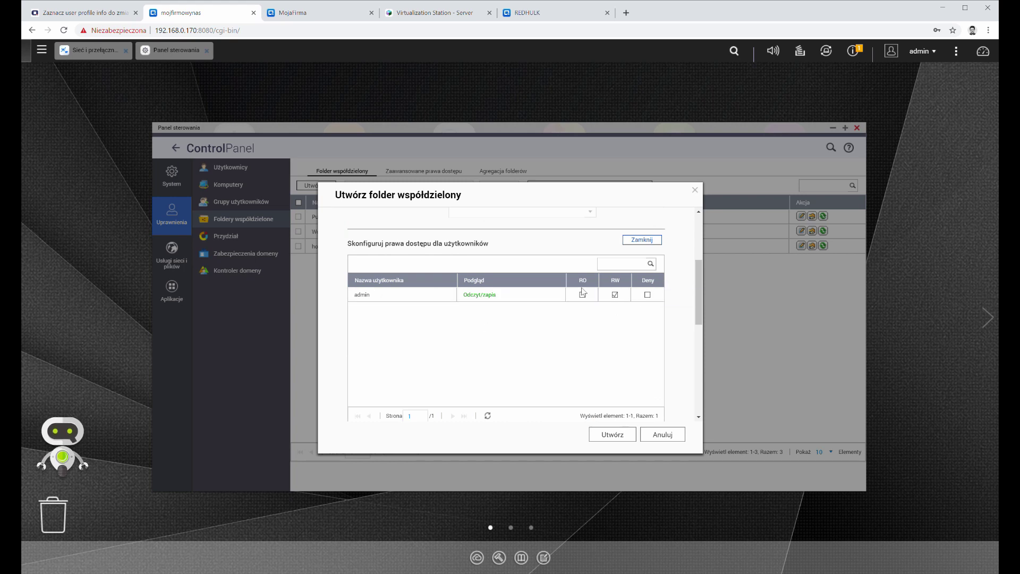
scroll(448, 226, "down", 1)
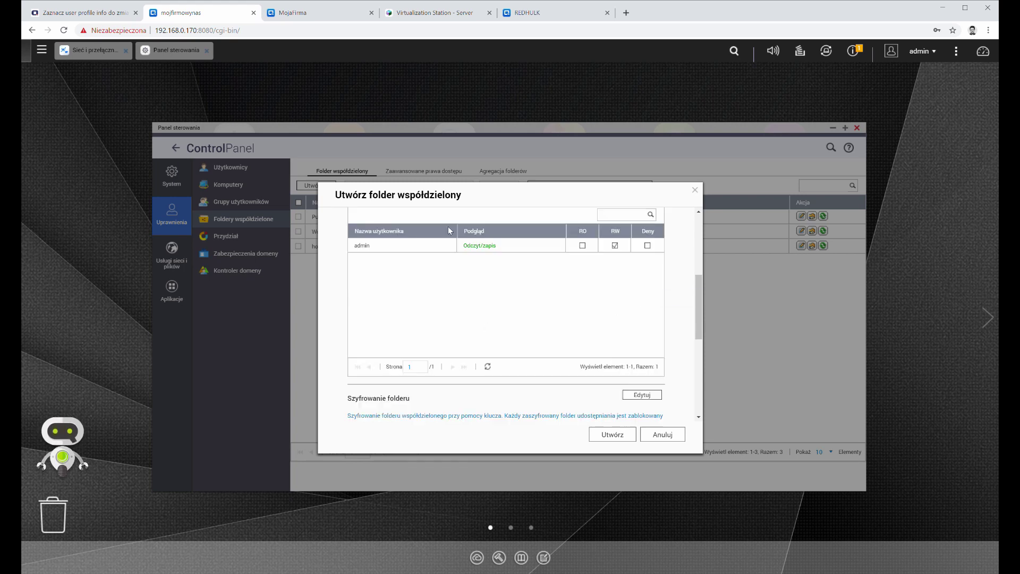
scroll(457, 254, "up", 2)
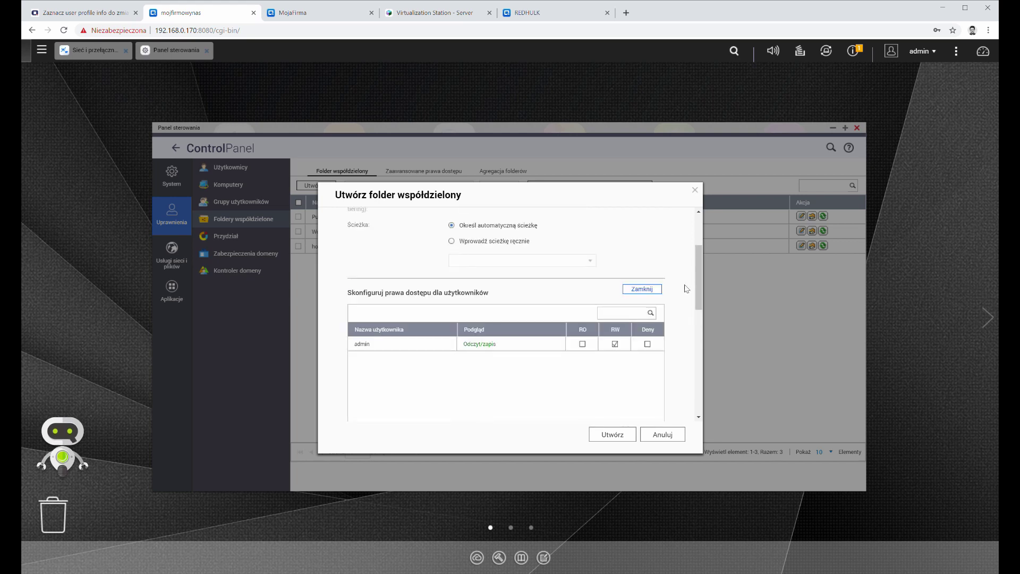
left_click(619, 433)
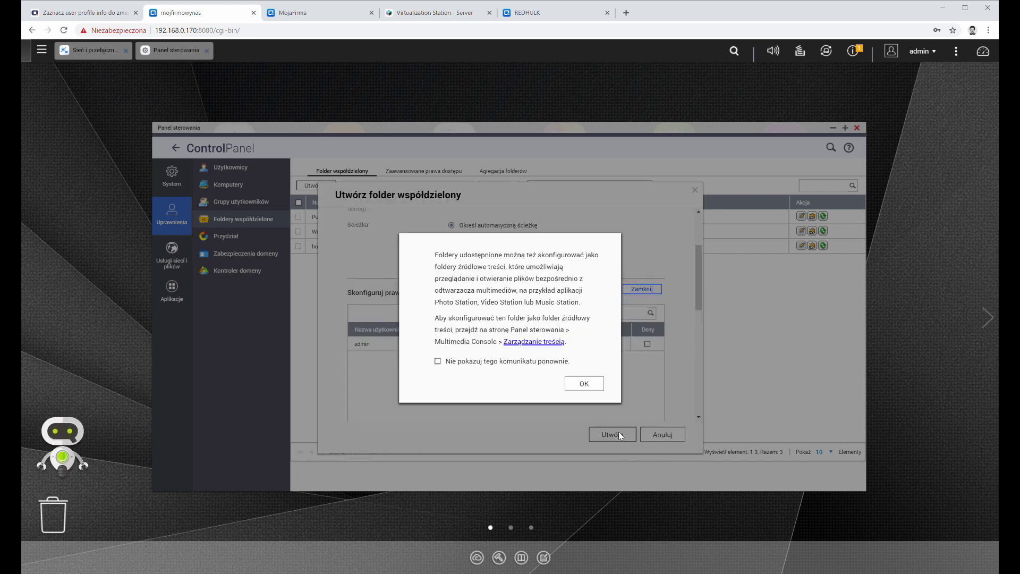
left_click(584, 383)
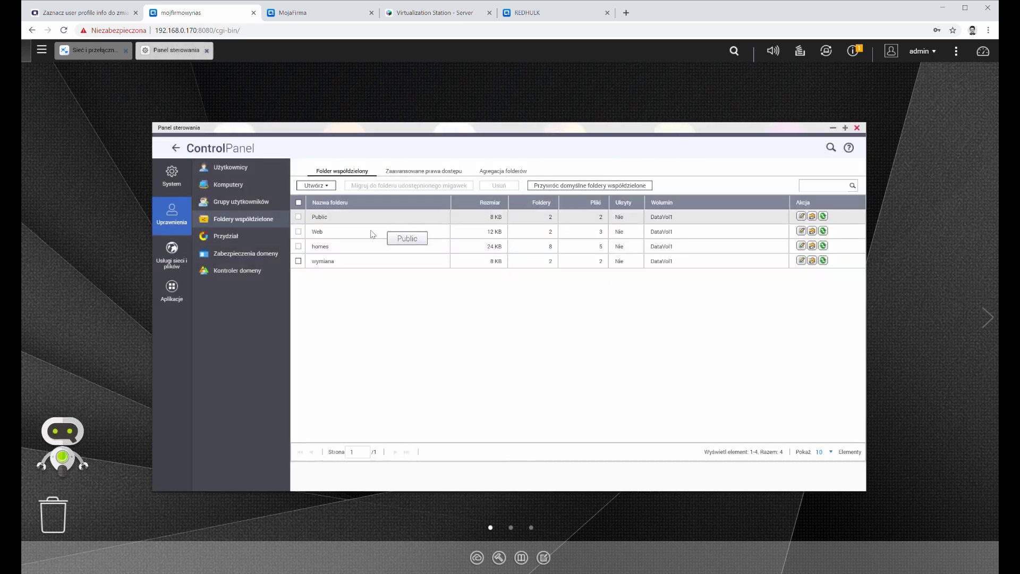
left_click(812, 260)
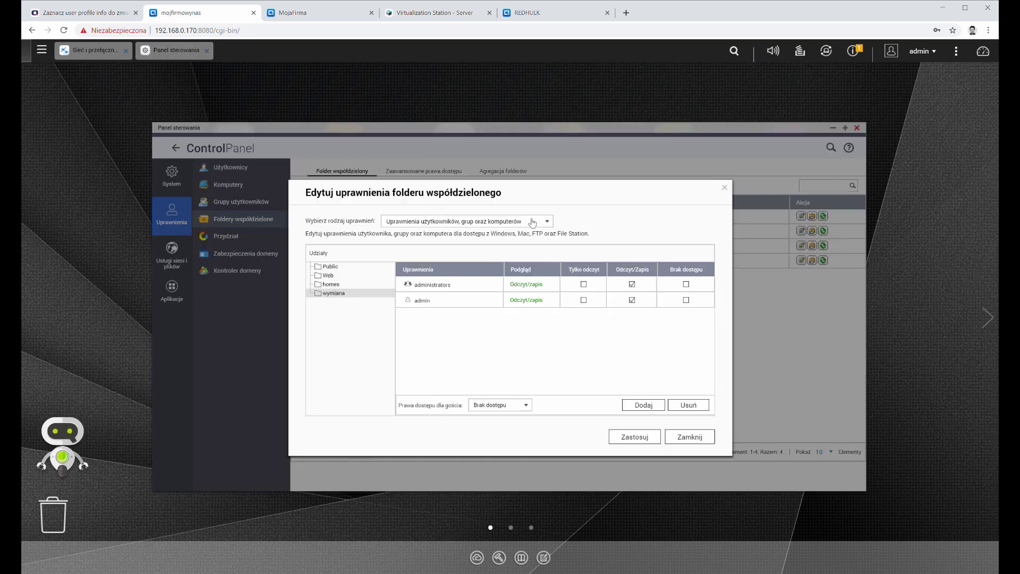
left_click(532, 222)
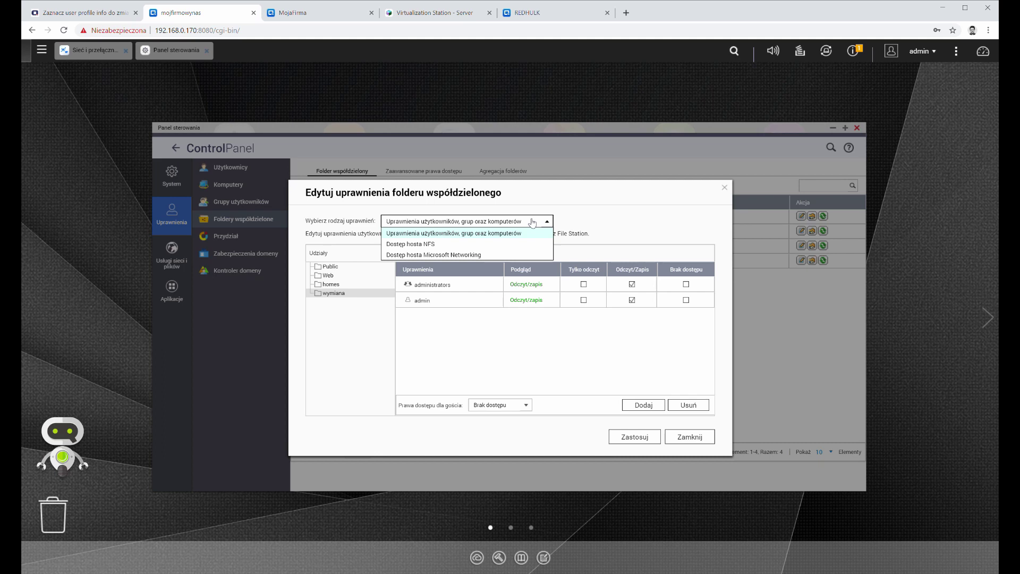
left_click(532, 222)
left_click(643, 405)
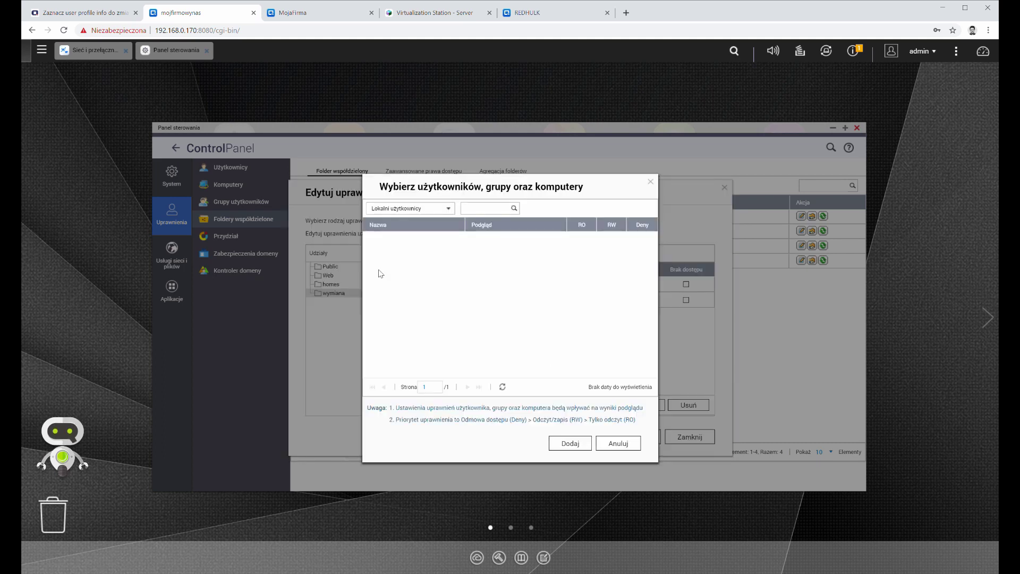
left_click(448, 209)
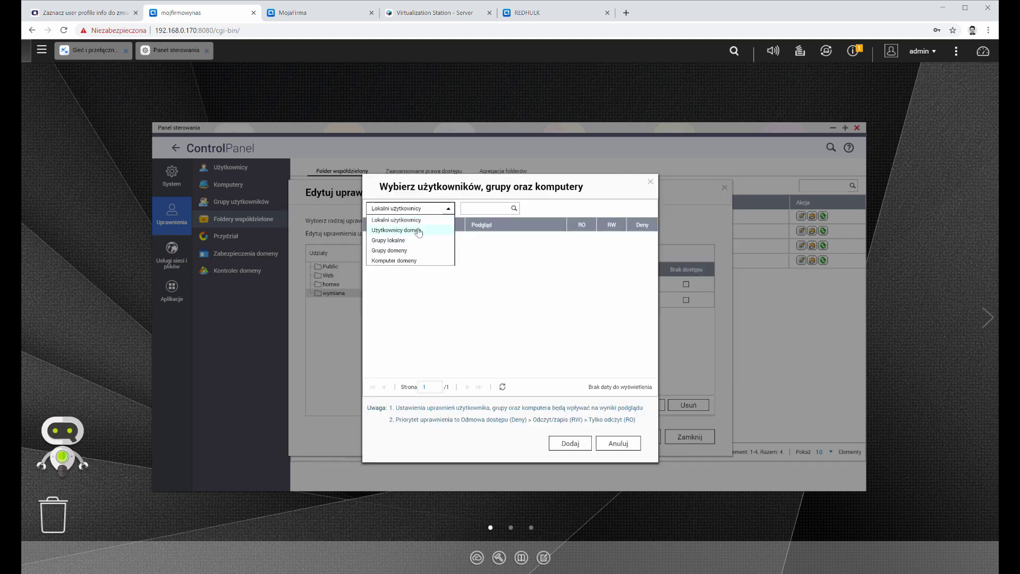
left_click(413, 230)
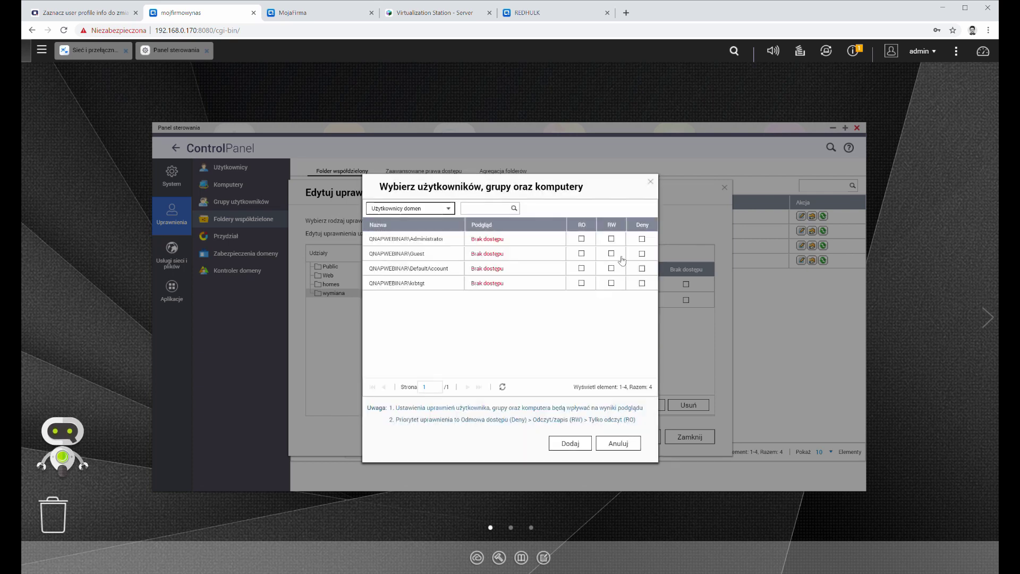
left_click(611, 239)
left_click(611, 254)
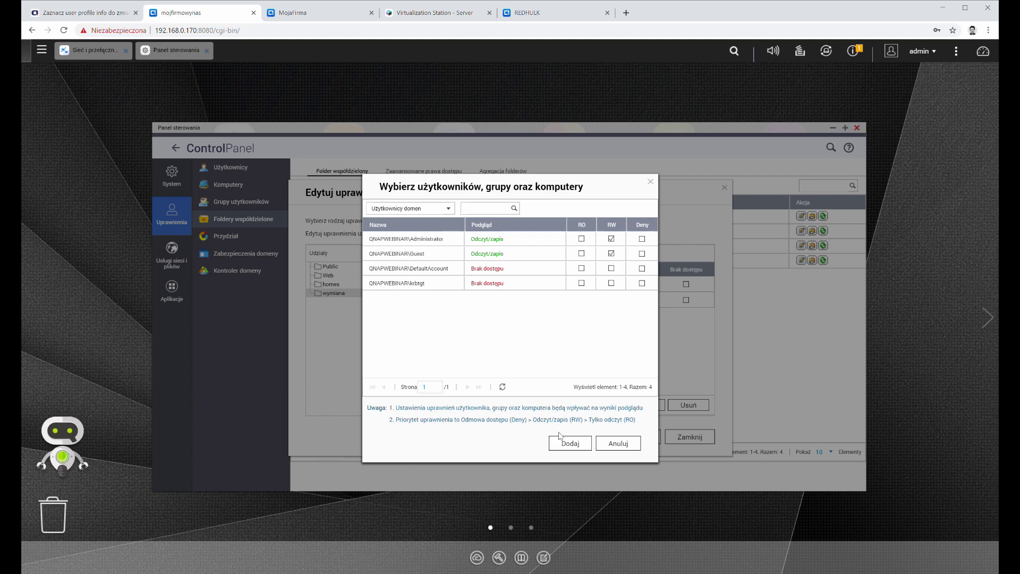
left_click(559, 438)
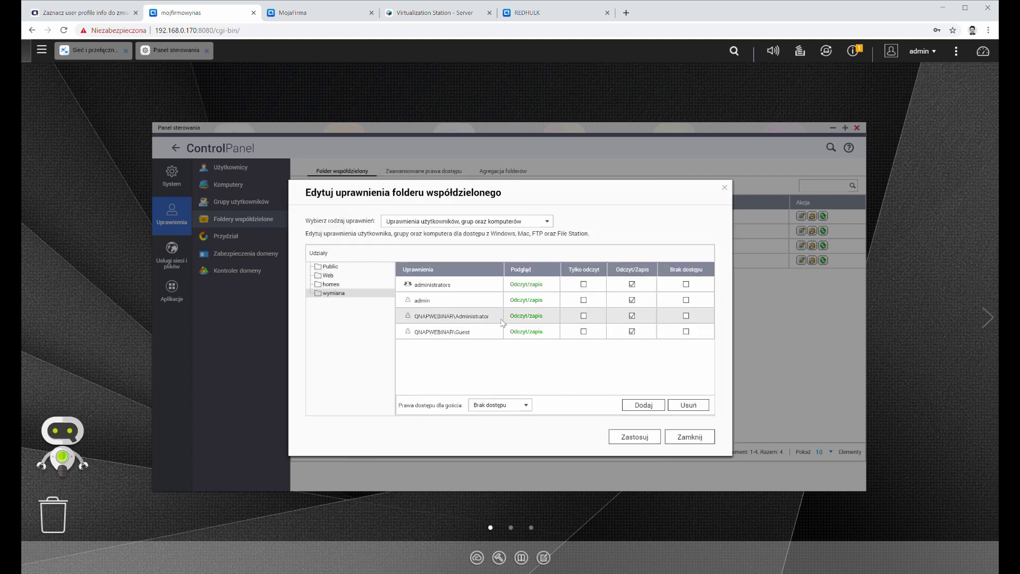
left_click(724, 187)
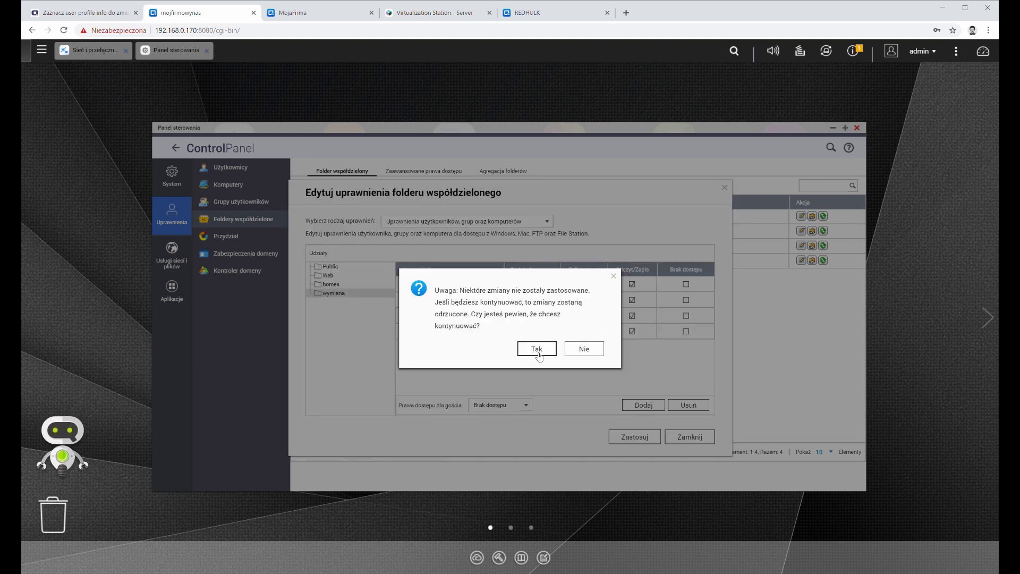
left_click(536, 349)
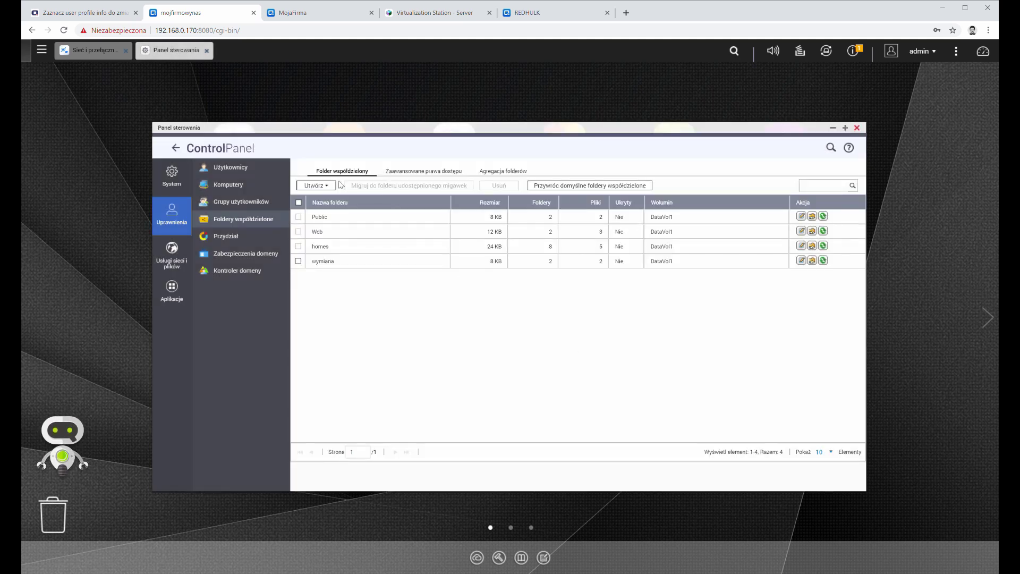
Step: Turn on Windows ACL support under advanced access rights and apply it
left_click(423, 171)
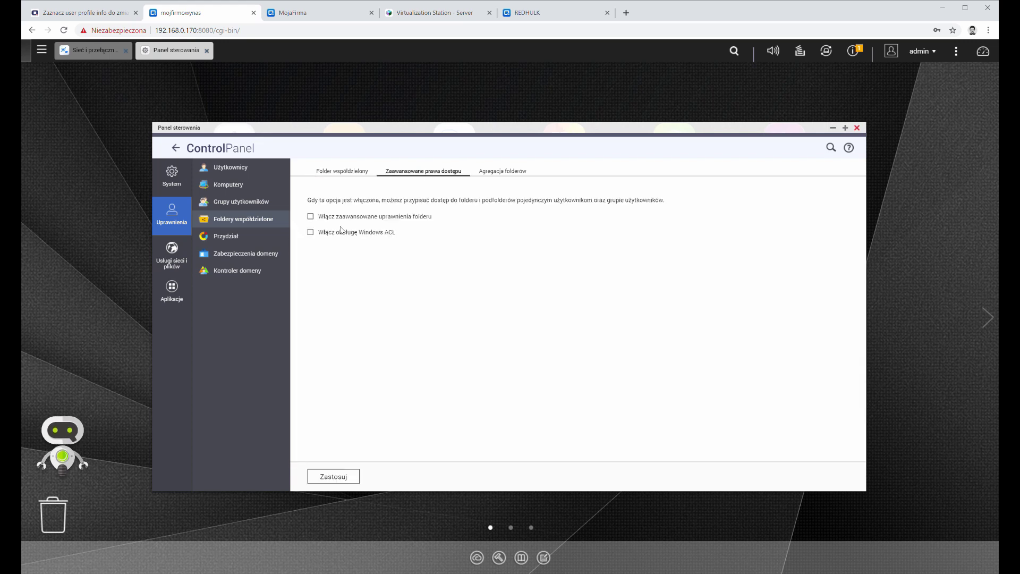
left_click(311, 233)
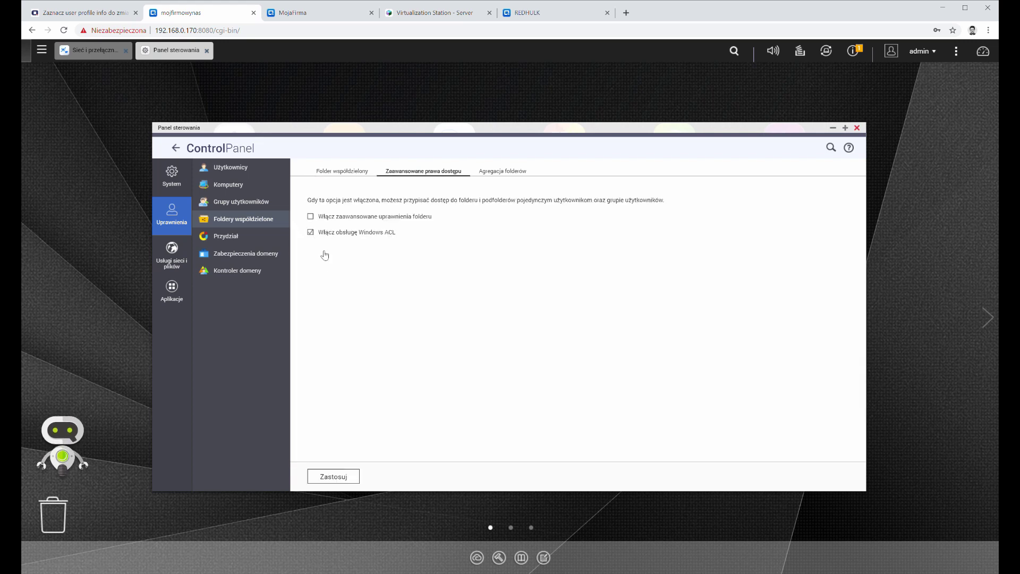
left_click(352, 481)
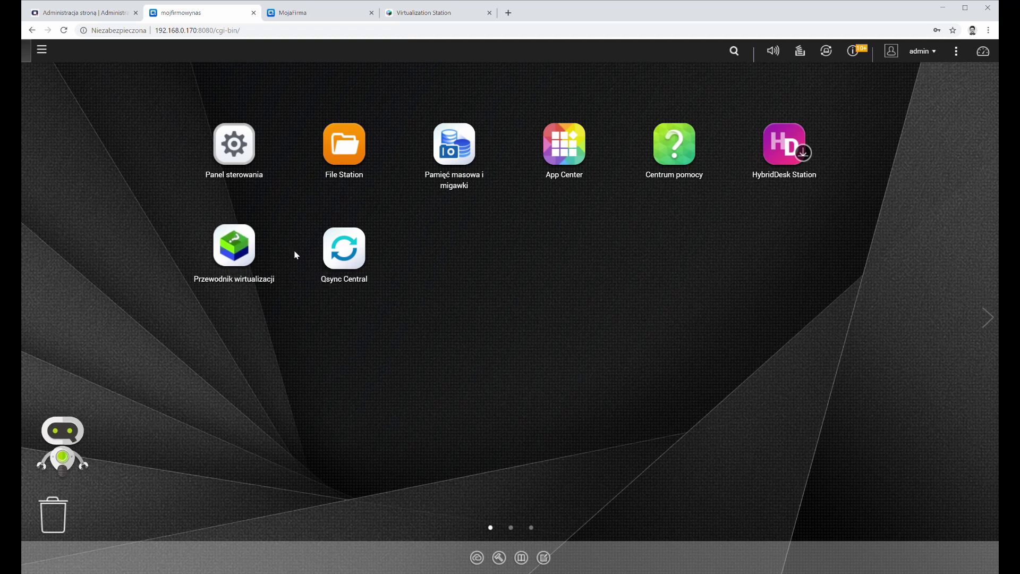
Step: Enable the domain controller in Control Panel, keeping the standard Domain Controller role
left_click(237, 148)
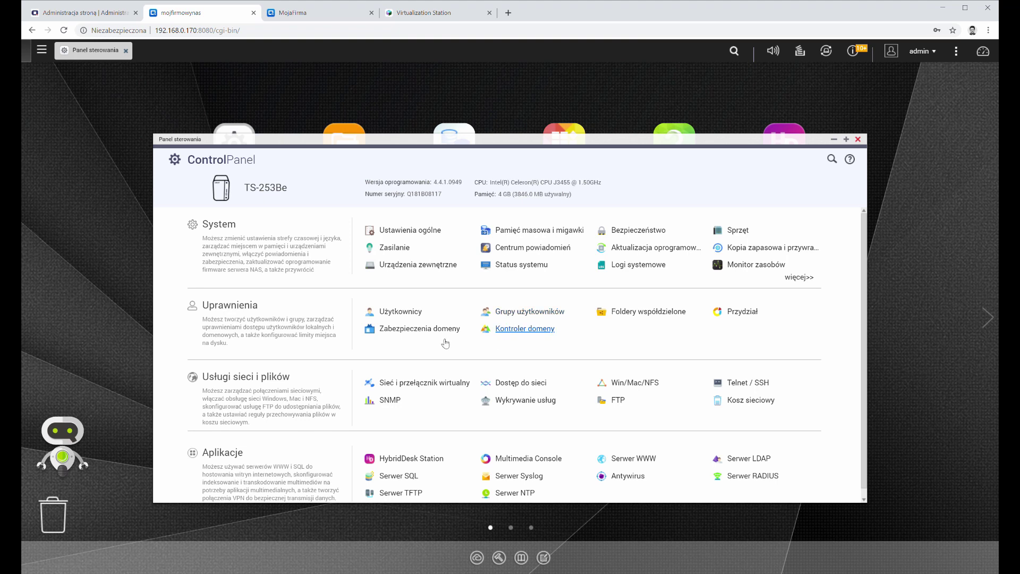
left_click(547, 332)
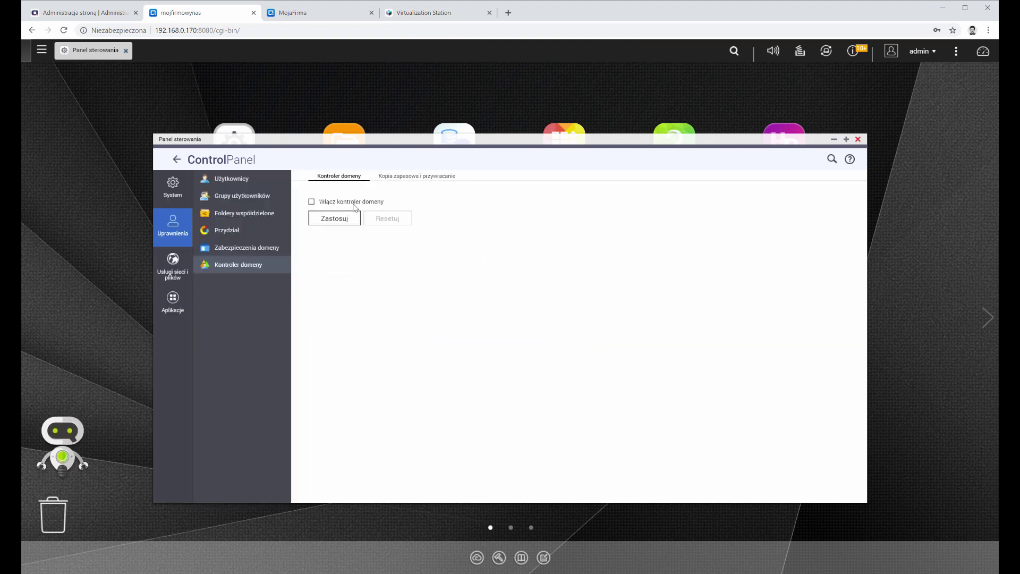
left_click(330, 202)
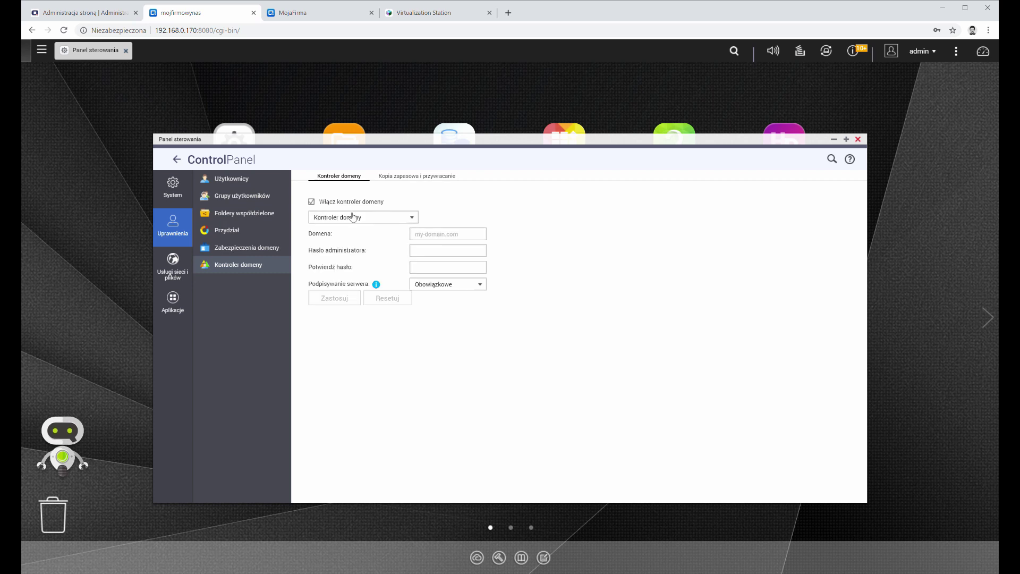
left_click(369, 219)
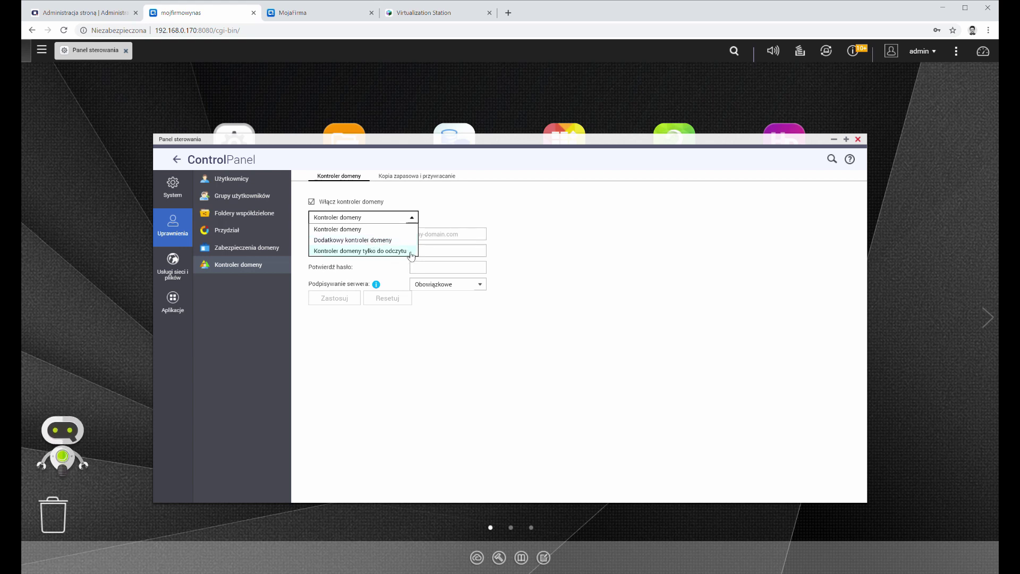
left_click(377, 231)
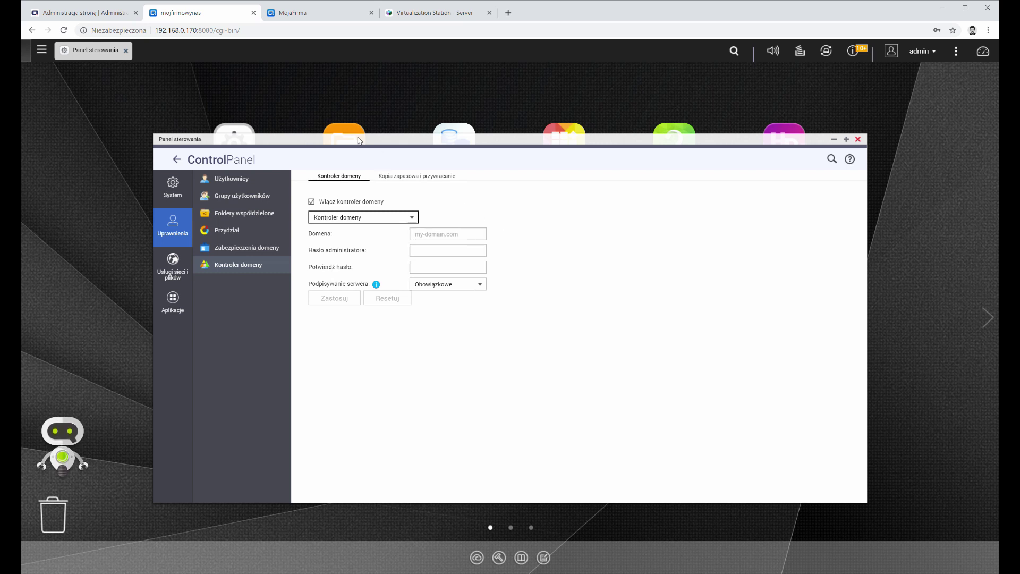
Step: Enter domain name qnappl.local and the administrator password with its confirmation
left_click(464, 239)
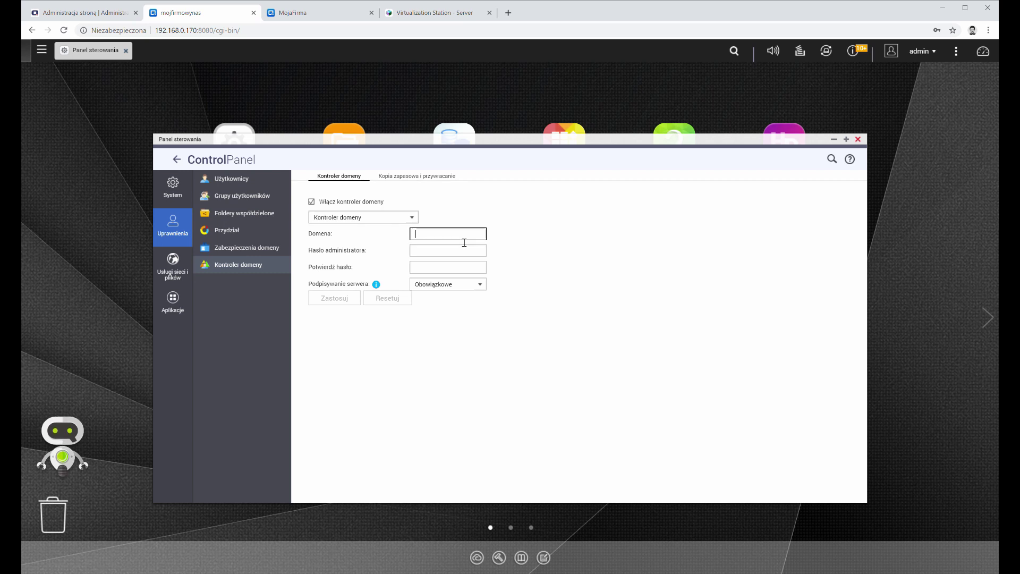
type("qnappl.local")
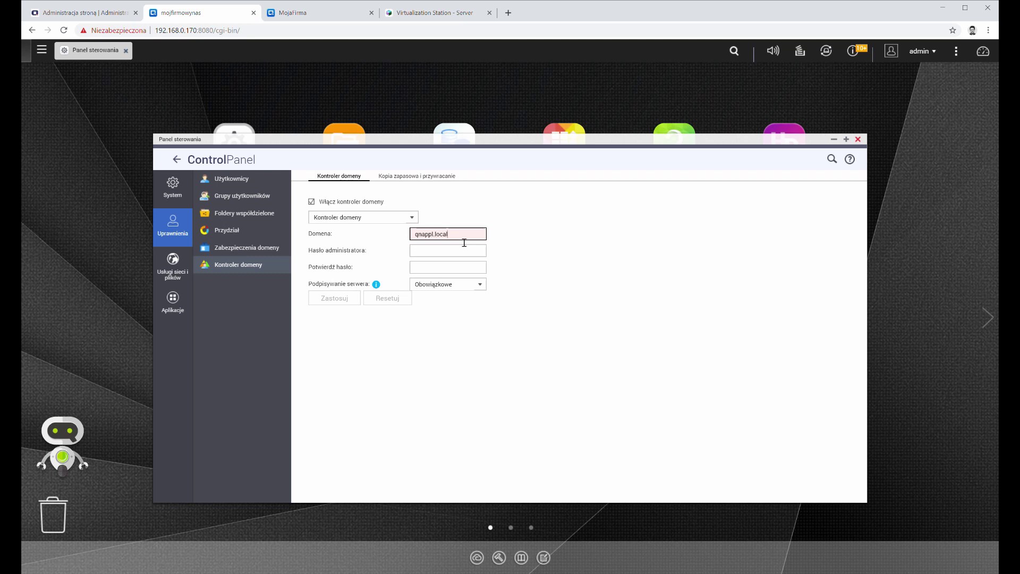
key("Tab")
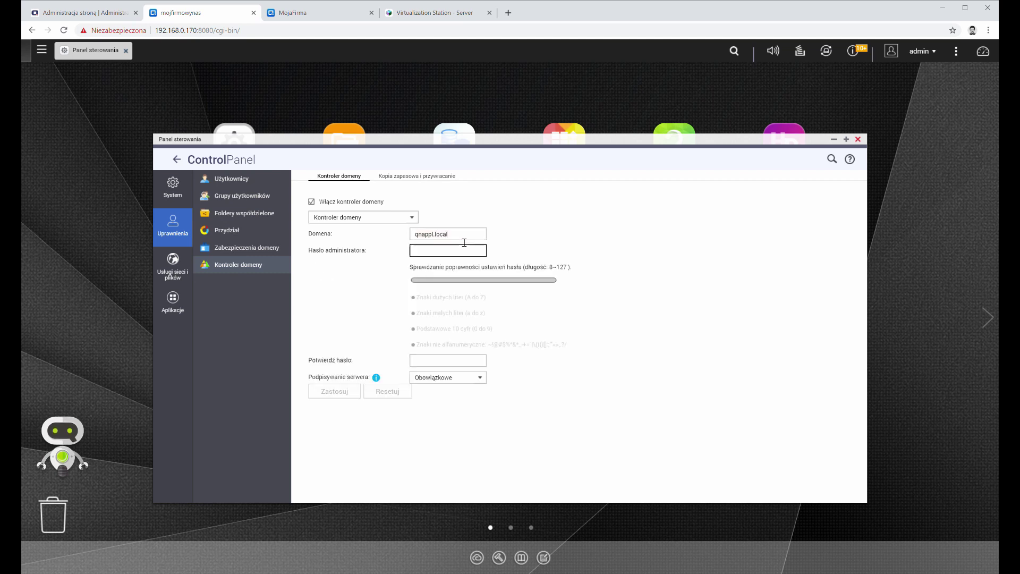
type("Password")
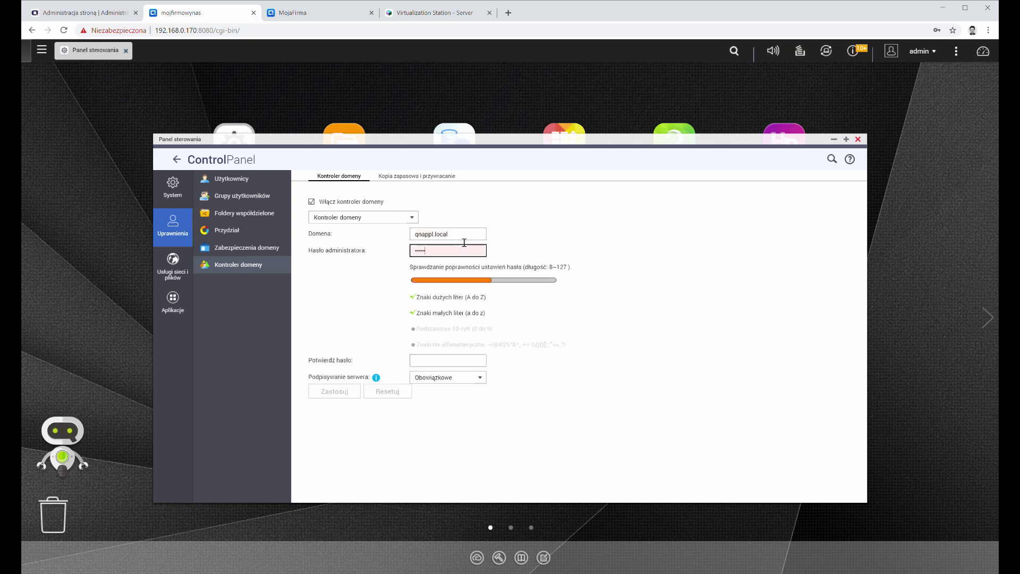
key("Tab")
type("Password")
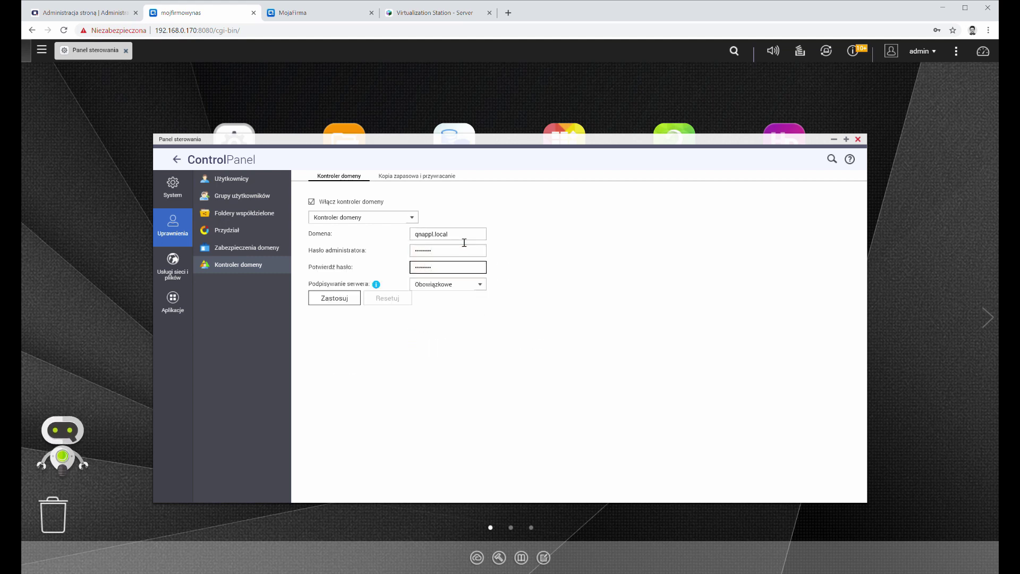
Step: Set server signing to Automatycznie, apply, and confirm the local-users warning
left_click(468, 286)
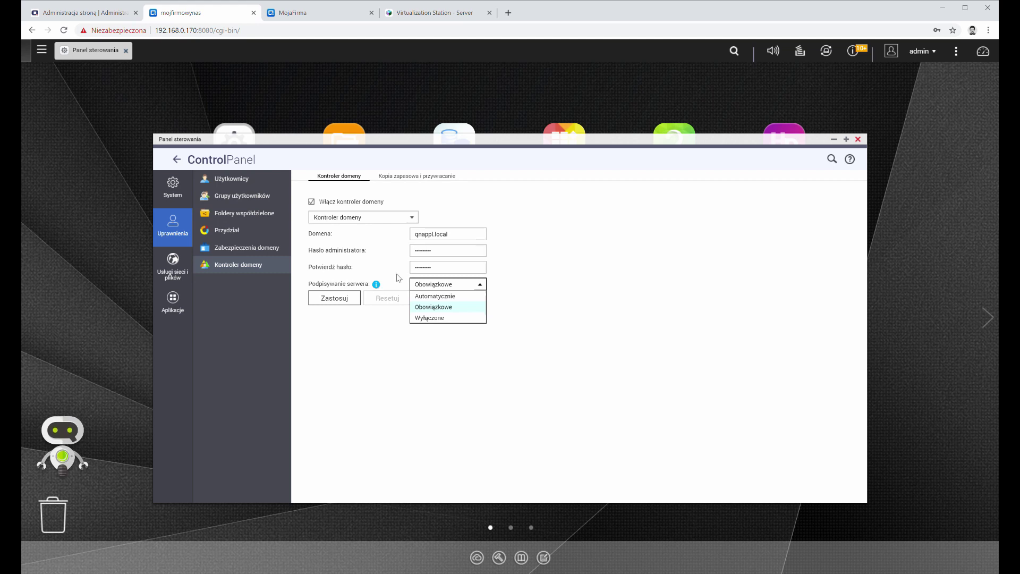
left_click(389, 372)
left_click(378, 285)
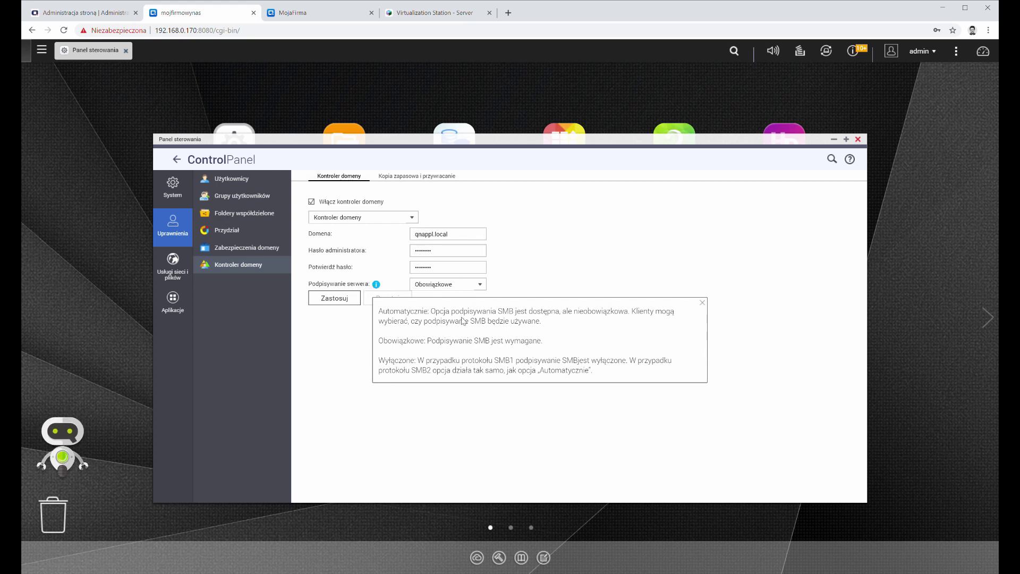
left_click(518, 270)
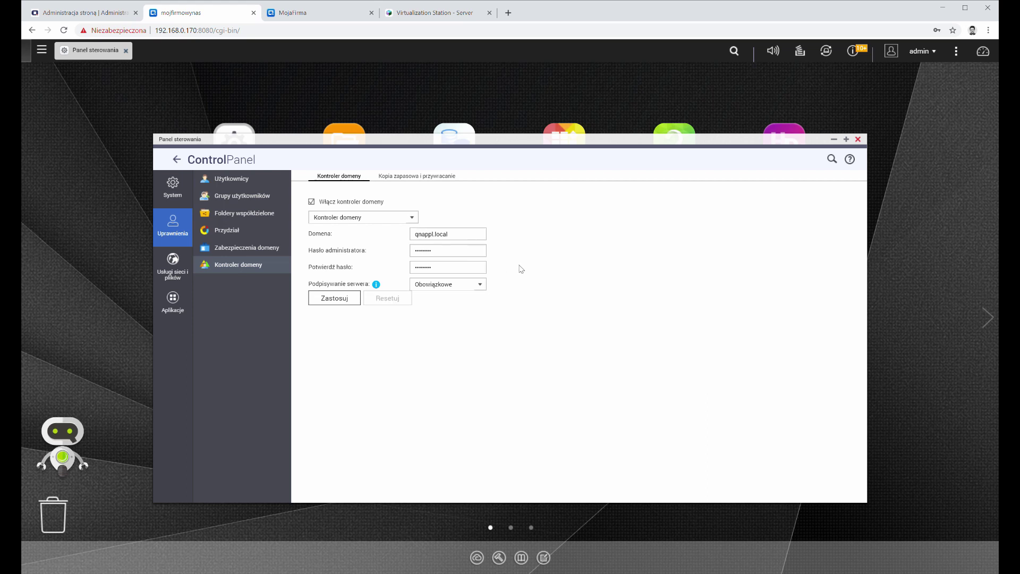
left_click(478, 286)
left_click(470, 296)
left_click(345, 301)
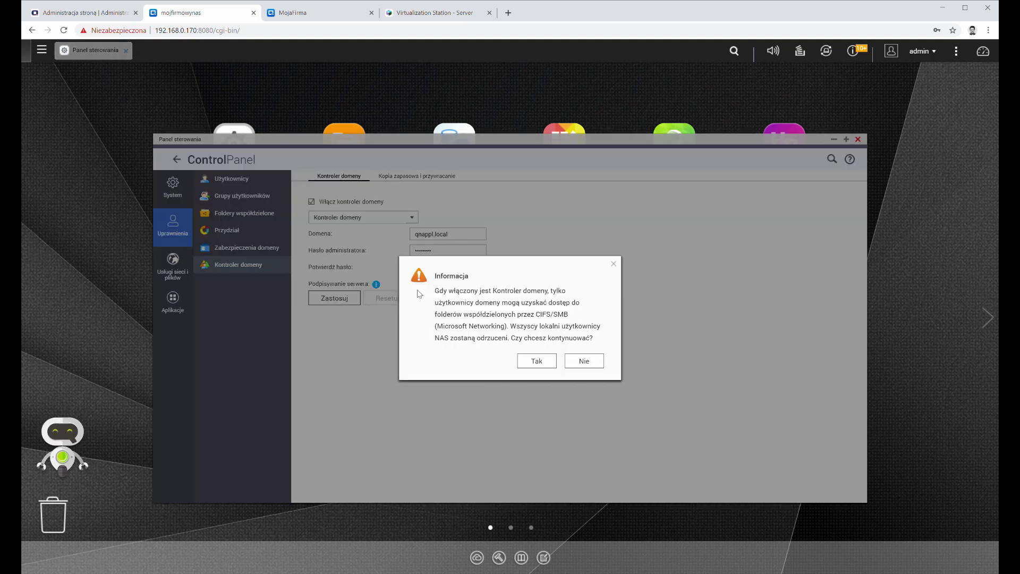
left_click(537, 361)
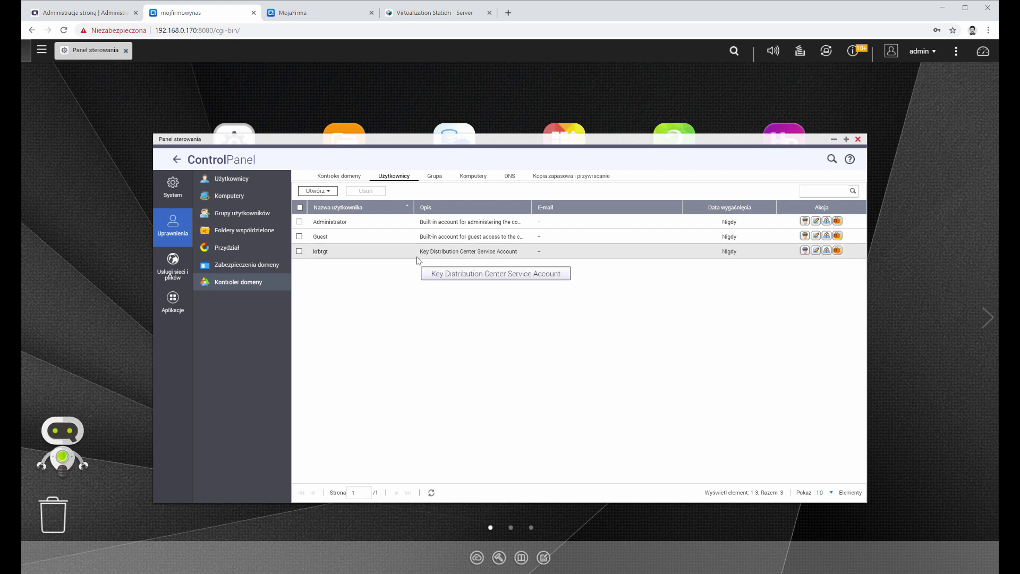
Step: Start a new domain user named lukasz, enter and confirm the account password
left_click(325, 194)
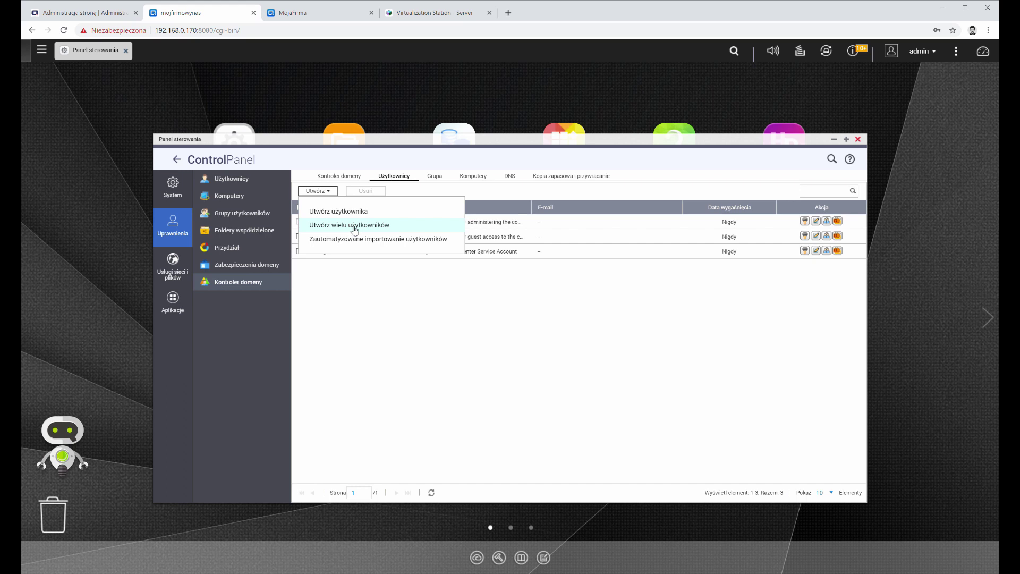
left_click(319, 212)
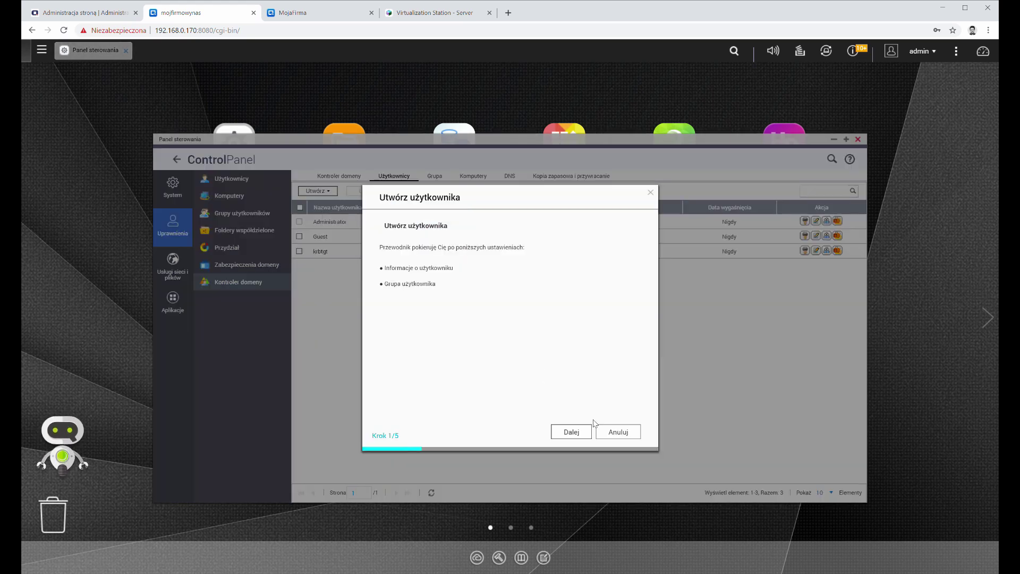
left_click(571, 431)
left_click(480, 250)
type("lukasz")
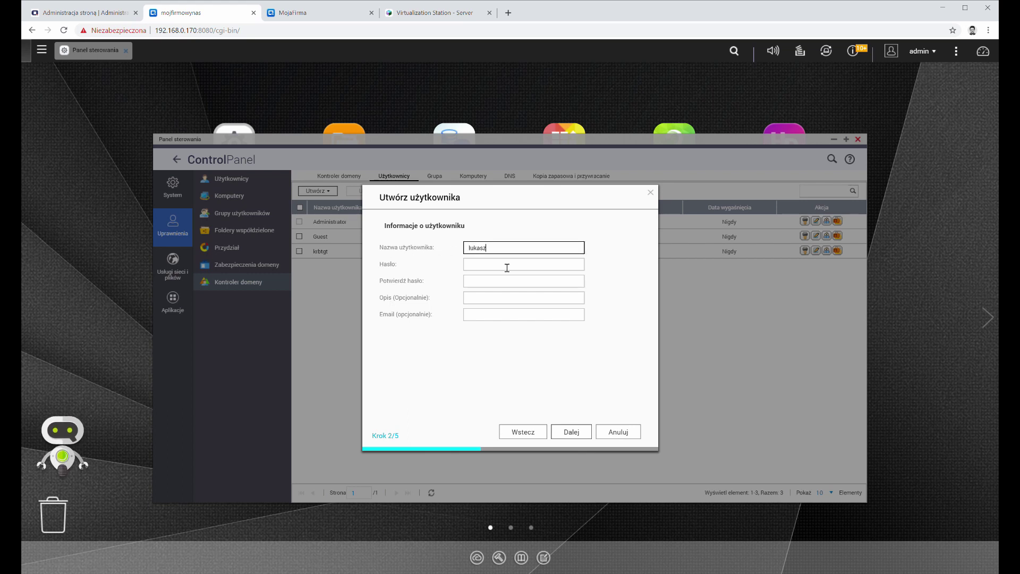
left_click(507, 267)
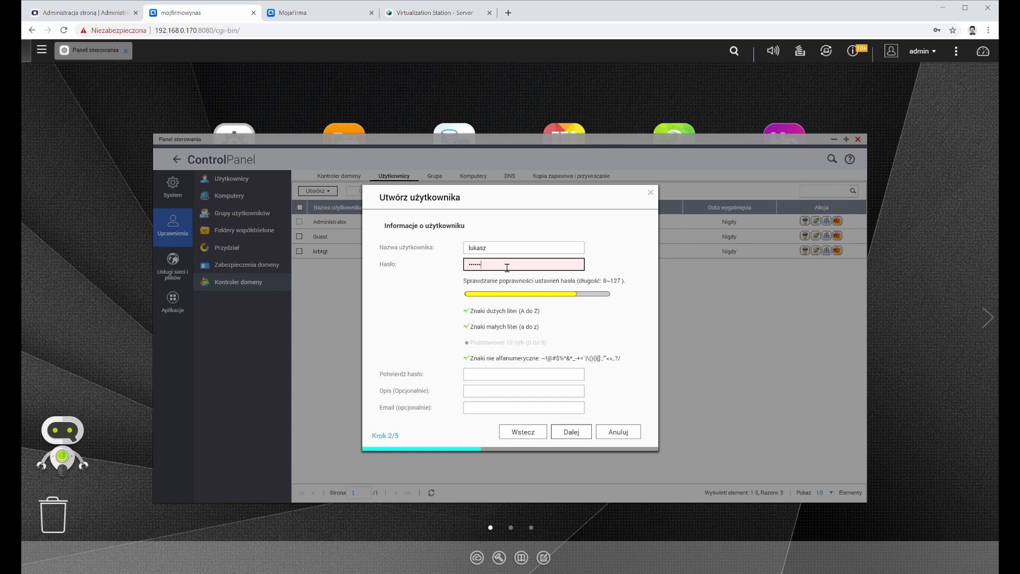
key("Tab")
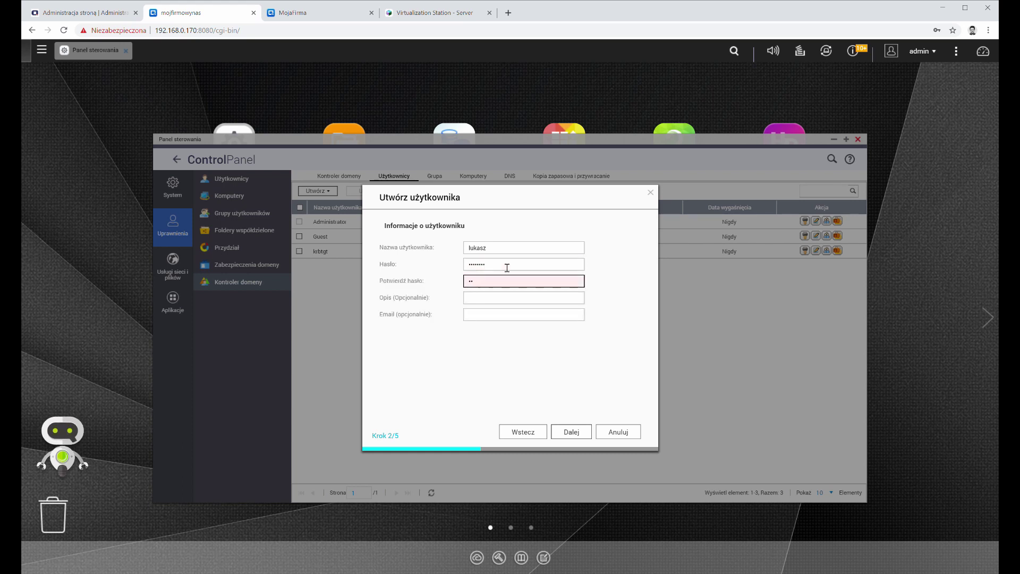
left_click(505, 298)
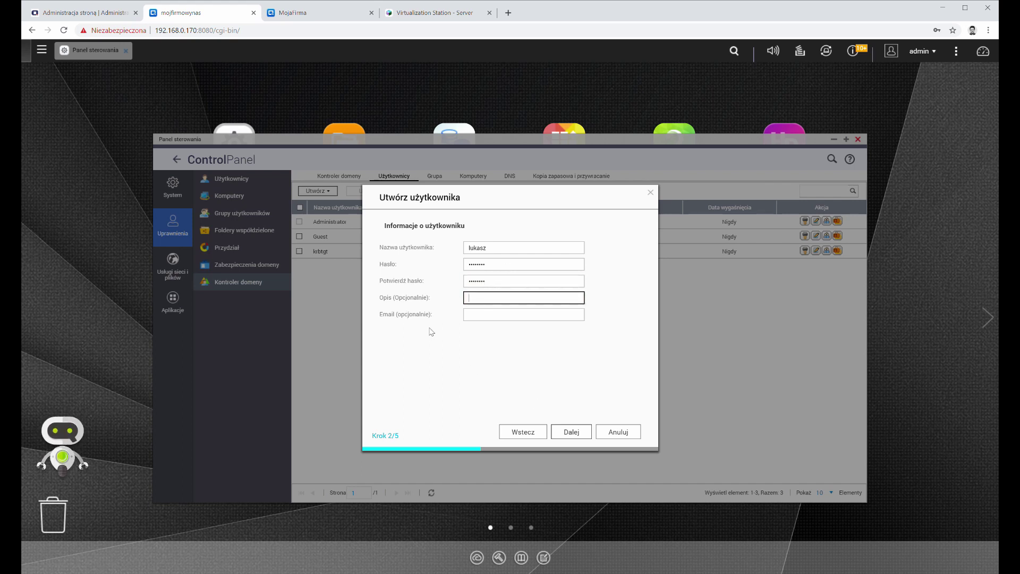
left_click(575, 430)
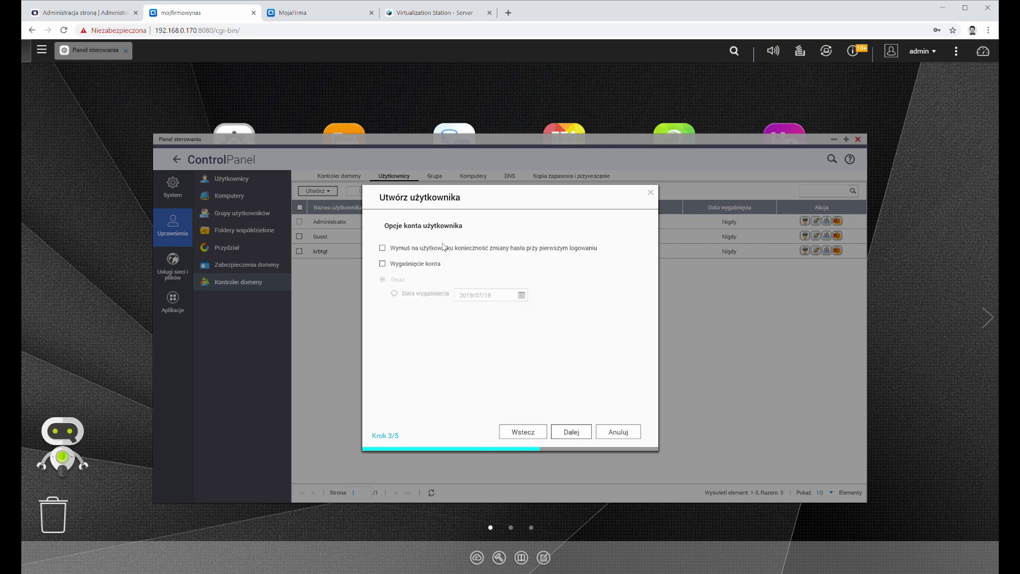
Step: Require a password change at first logon, leave expiration off, and finish creating lukasz
left_click(383, 248)
left_click(431, 266)
left_click(431, 266)
left_click(569, 431)
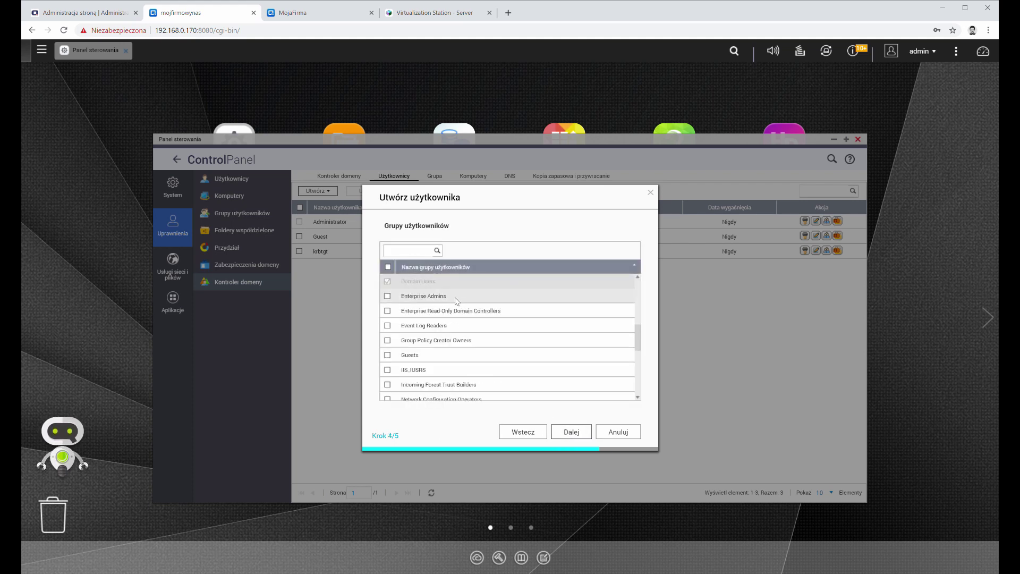
scroll(455, 301, "down", 5)
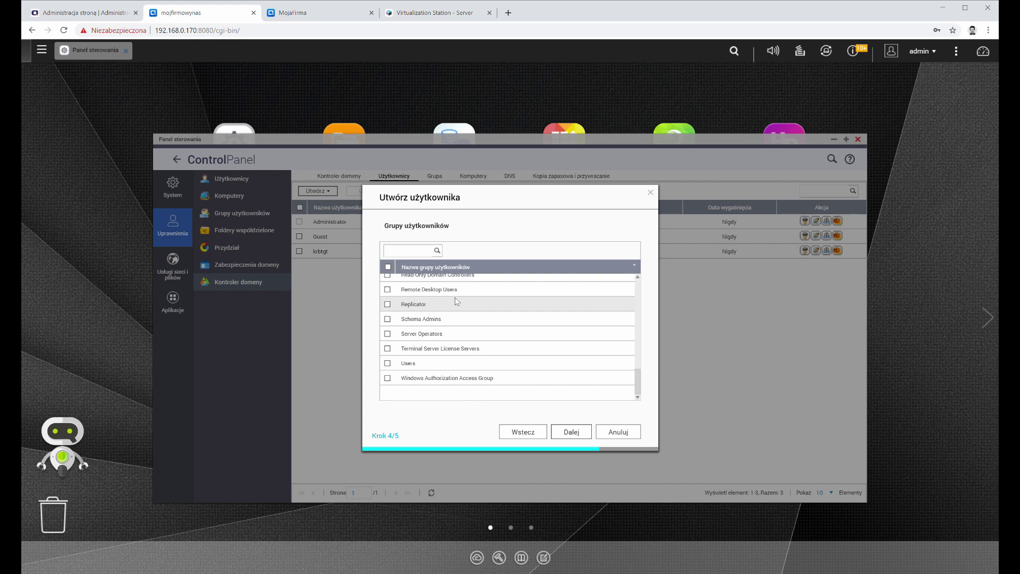
scroll(456, 301, "up", 5)
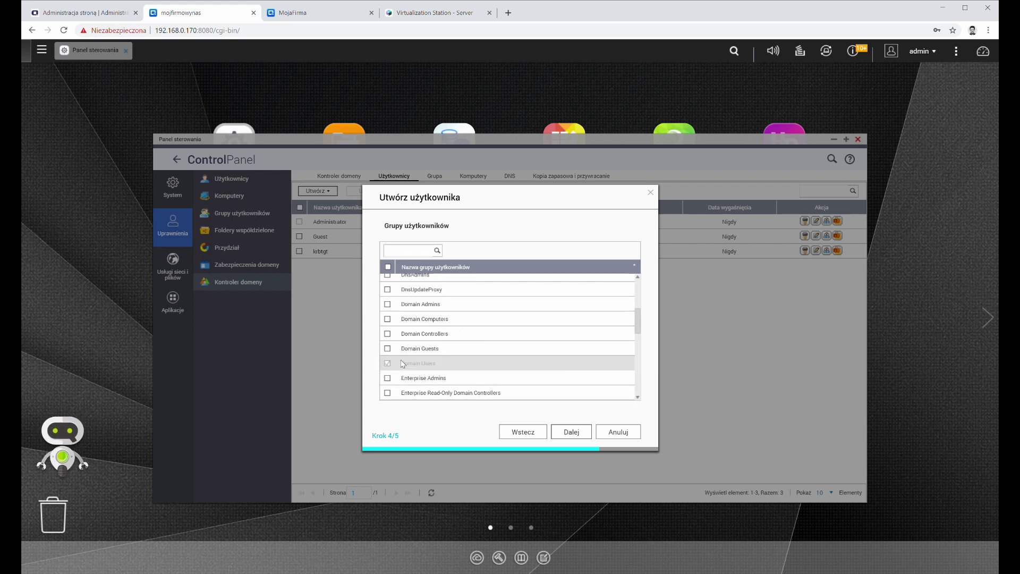
scroll(515, 350, "up", 3)
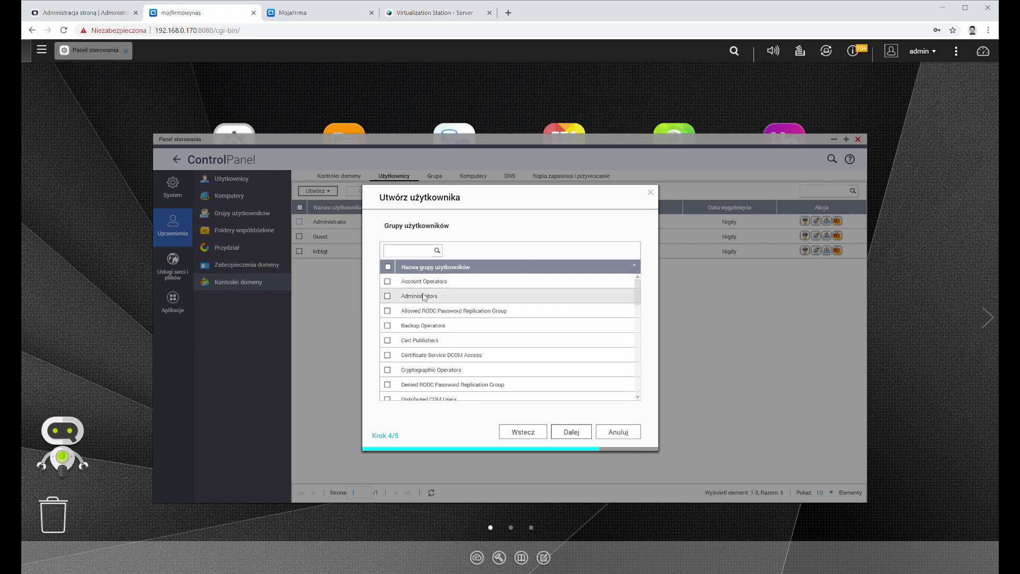
scroll(467, 298, "down", 5)
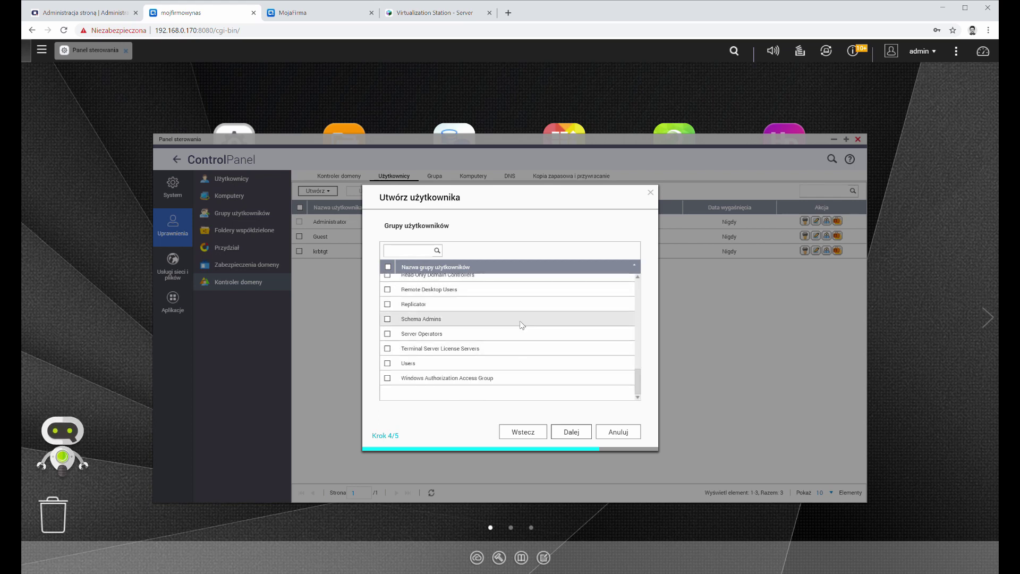
left_click(579, 431)
left_click(555, 432)
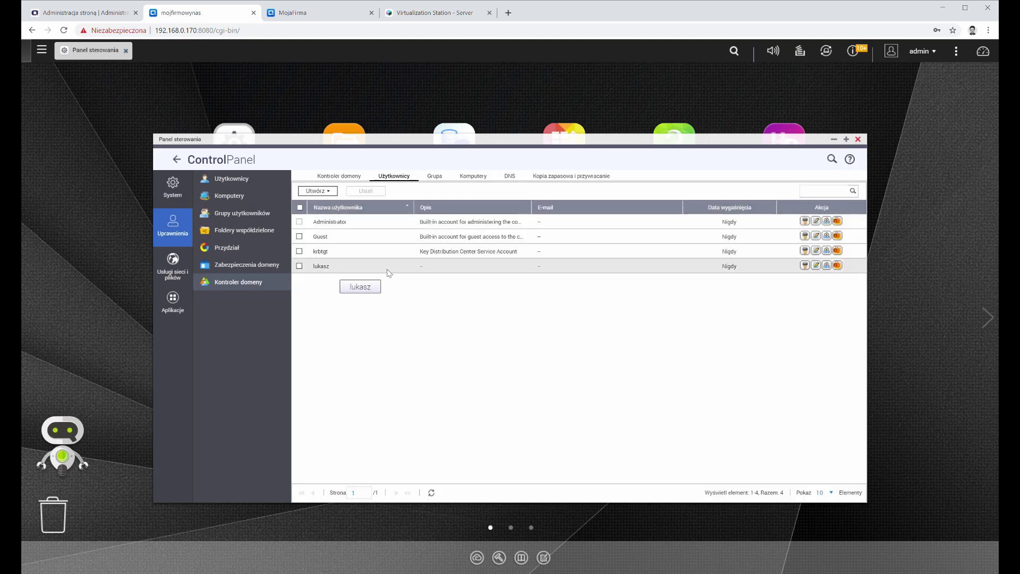
Step: Set lukasz's profile path to /homes/lukasz
left_click(825, 266)
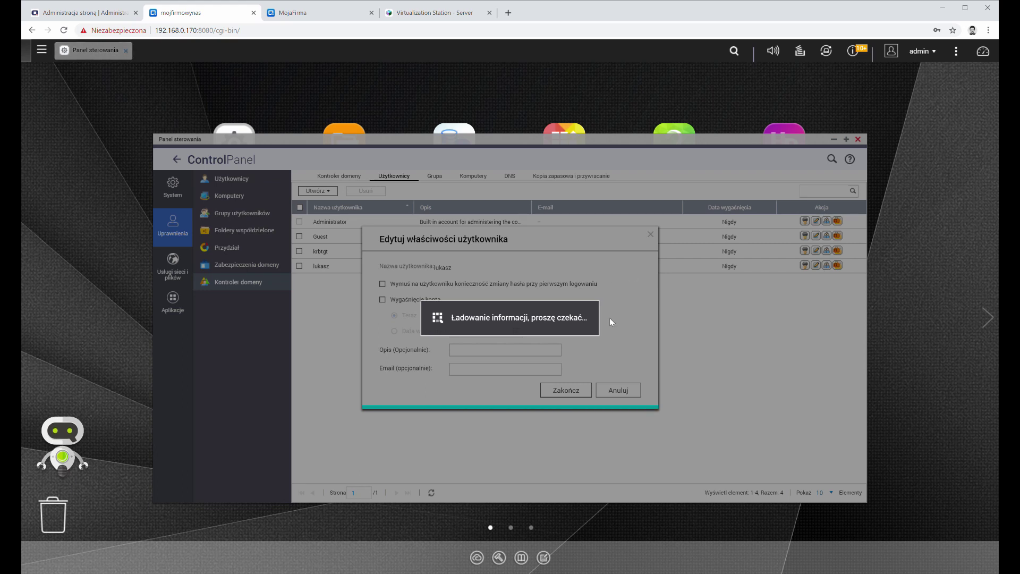
left_click(650, 235)
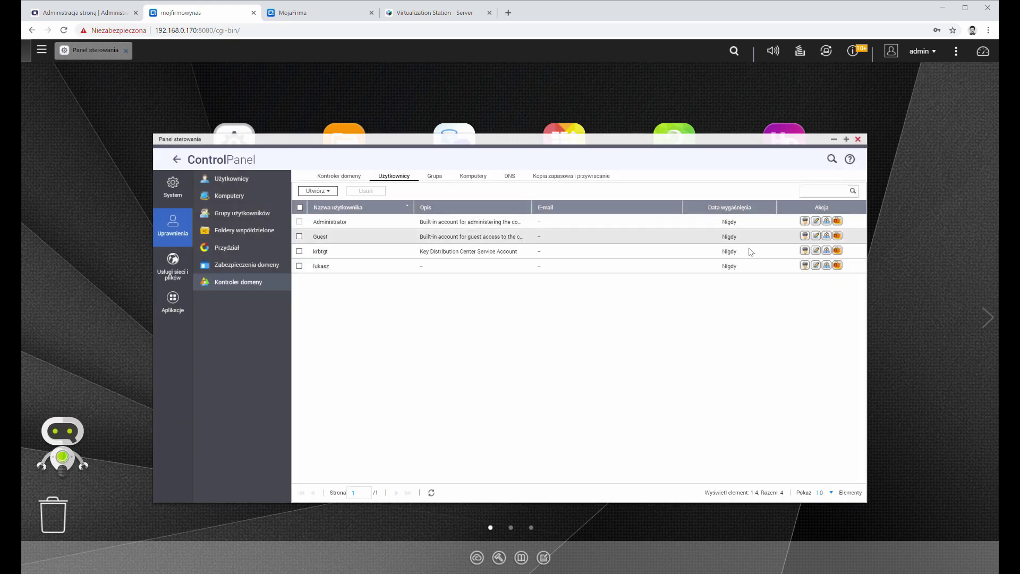
left_click(837, 265)
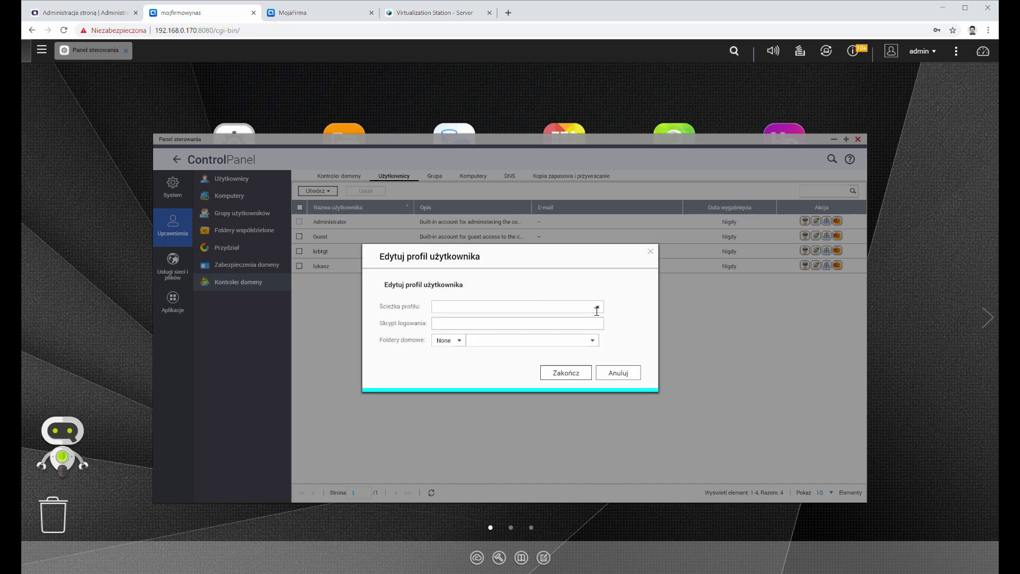
left_click(597, 308)
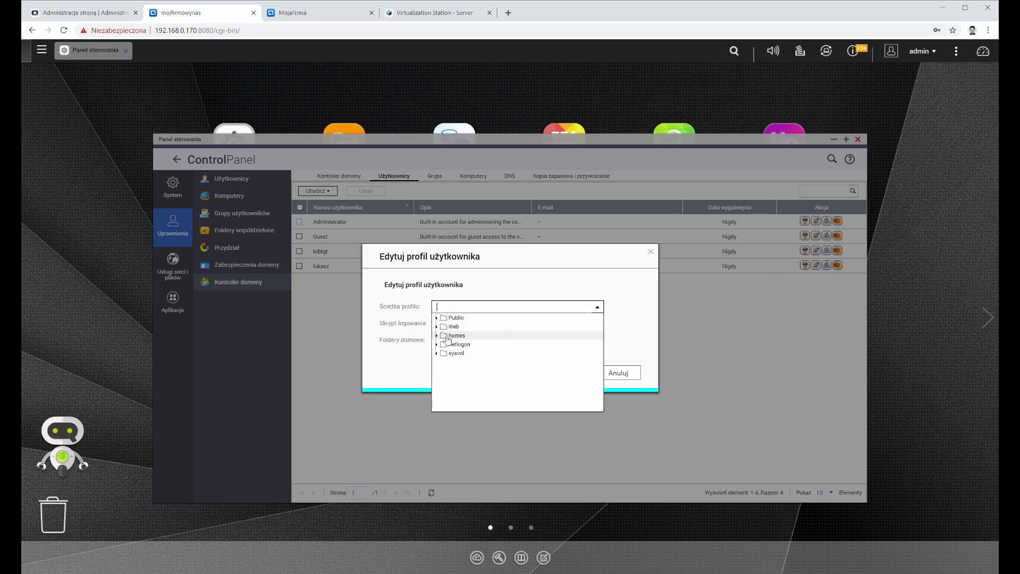
left_click(443, 336)
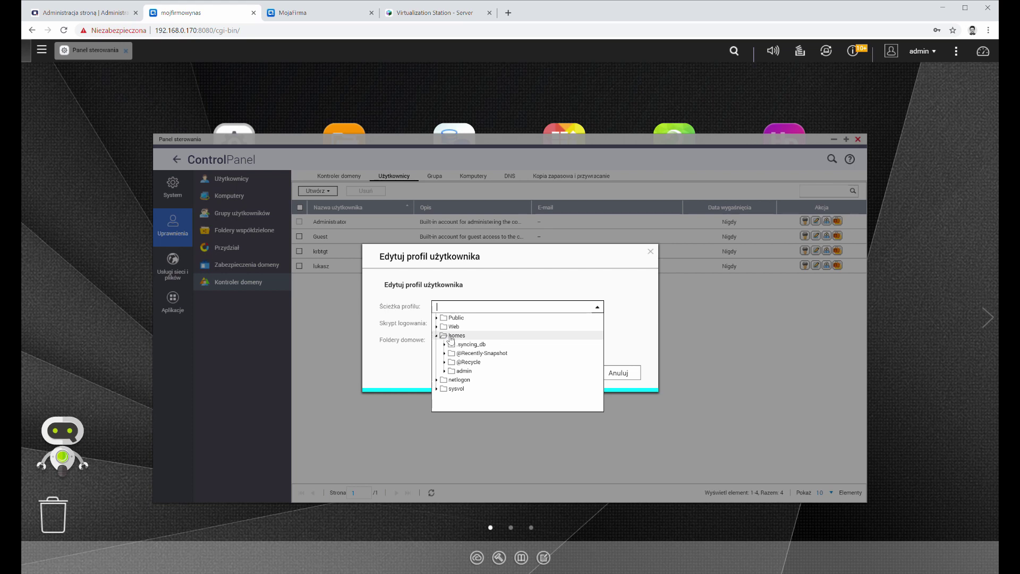
left_click(454, 336)
left_click(489, 311)
left_click(491, 312)
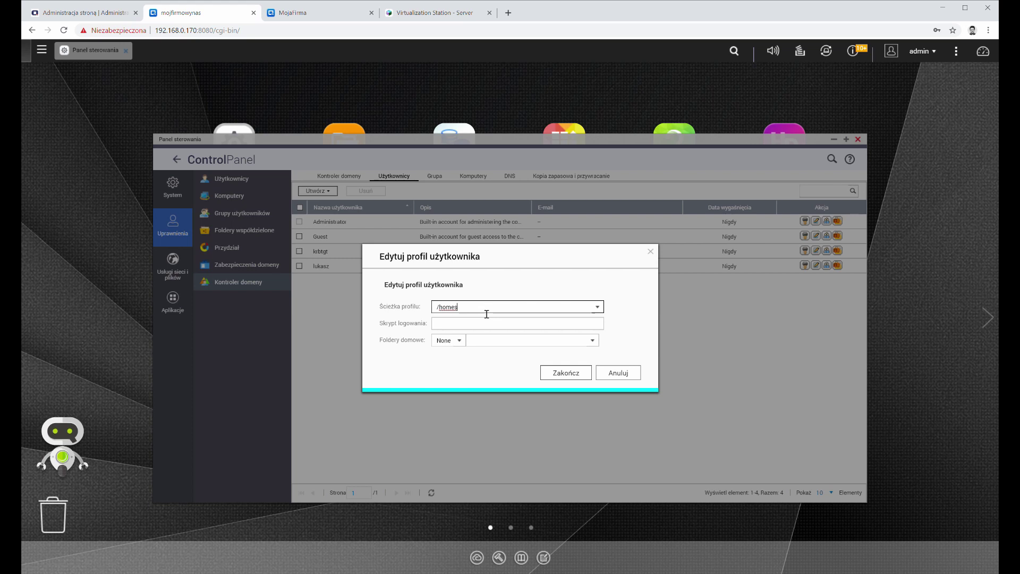
type("/")
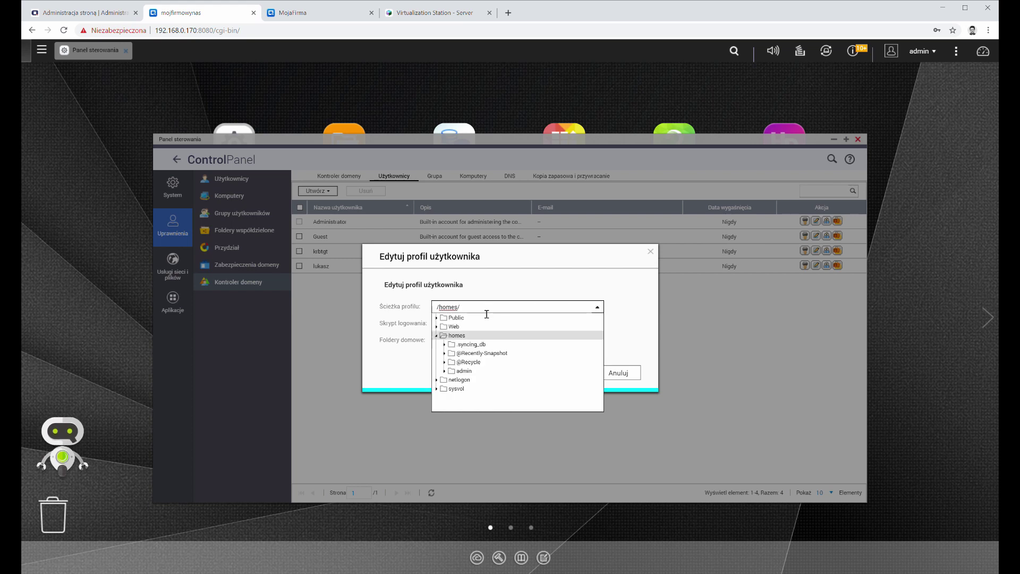
type("lukasz")
left_click(488, 296)
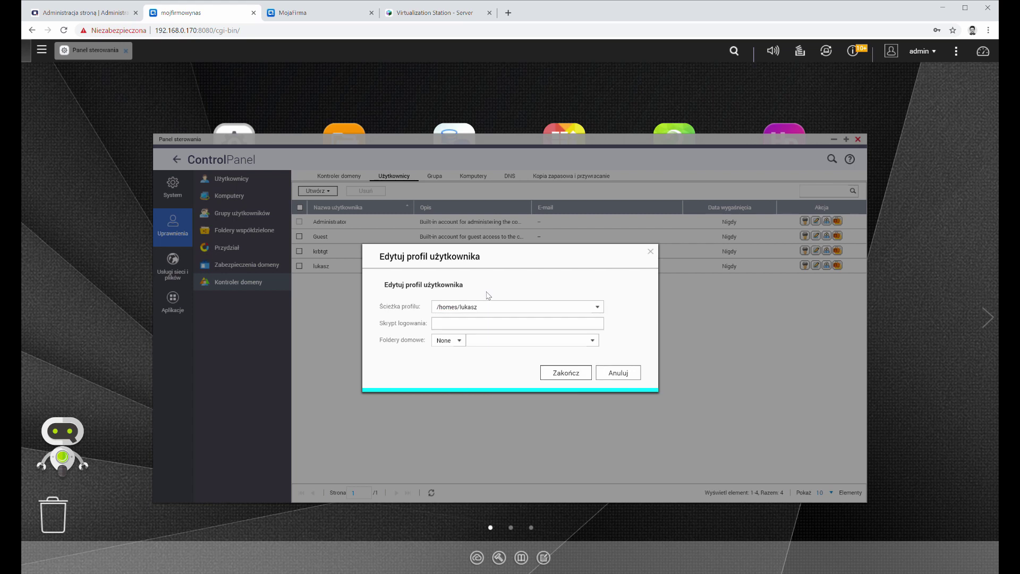
Step: Map lukasz's home folder to drive E: on the homes share
left_click(474, 324)
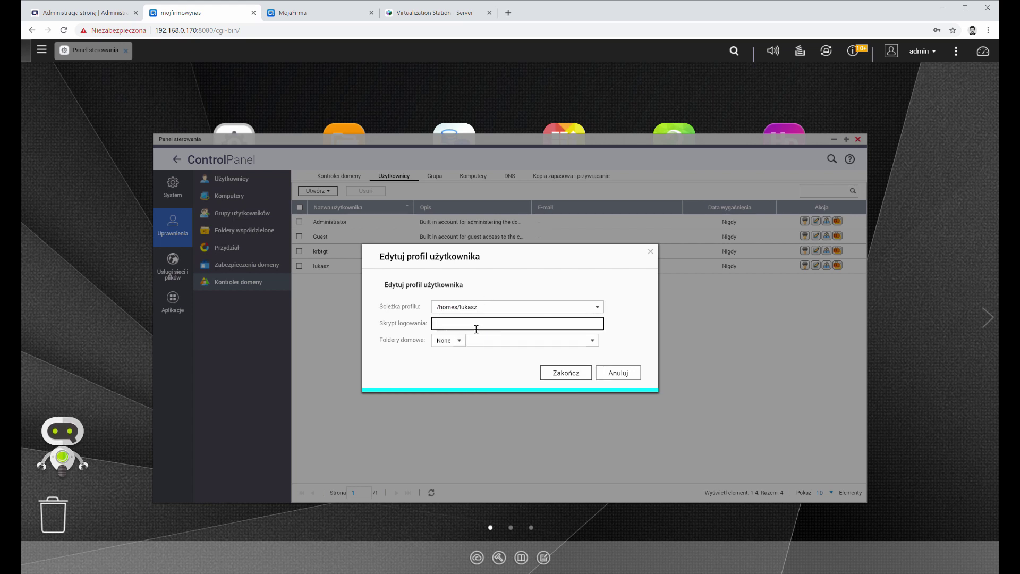
left_click(463, 344)
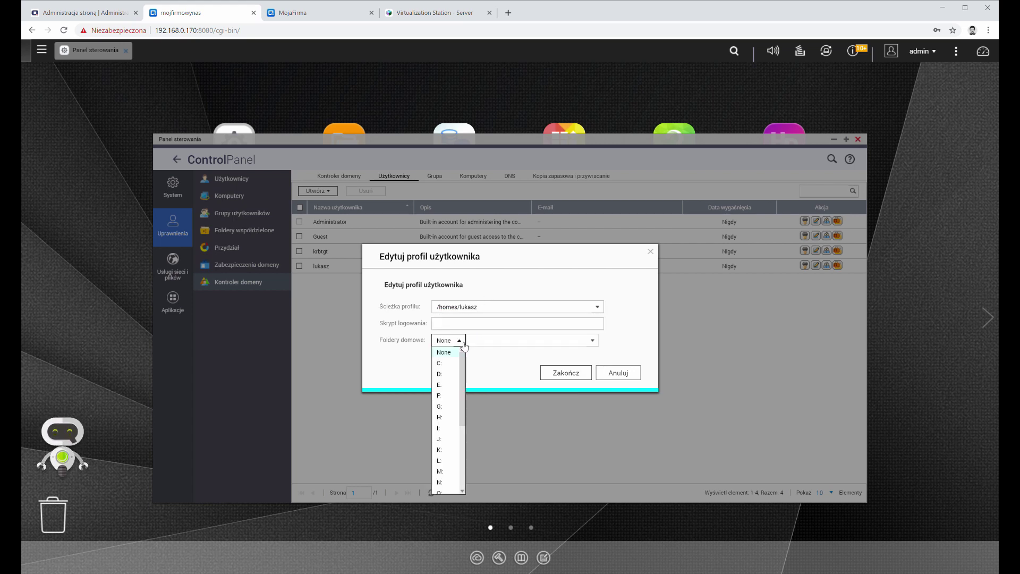
left_click(453, 385)
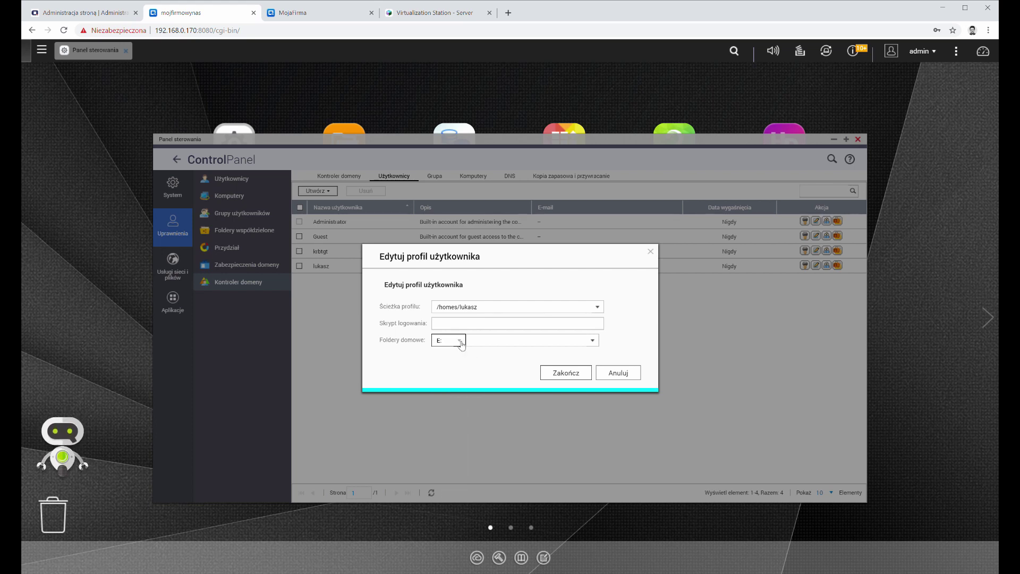
left_click(526, 342)
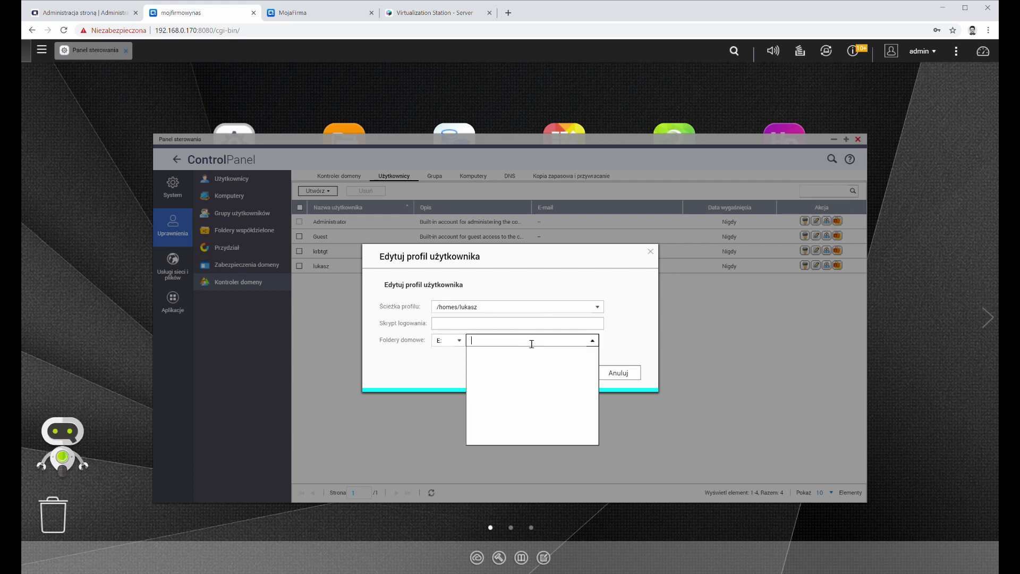
left_click(491, 368)
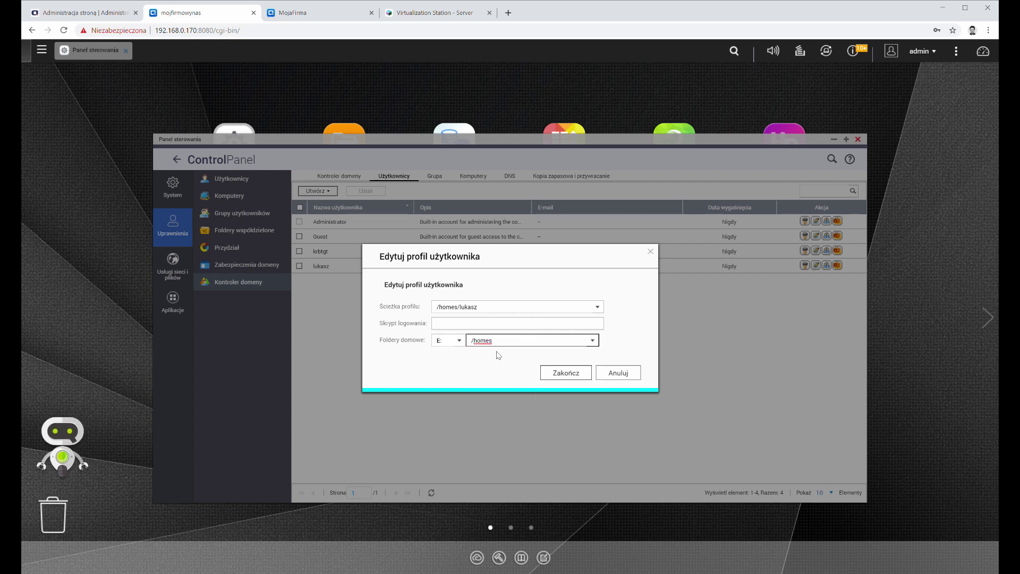
Step: Complete the home folder path as /homes/lukasz and save the profile
left_click(592, 341)
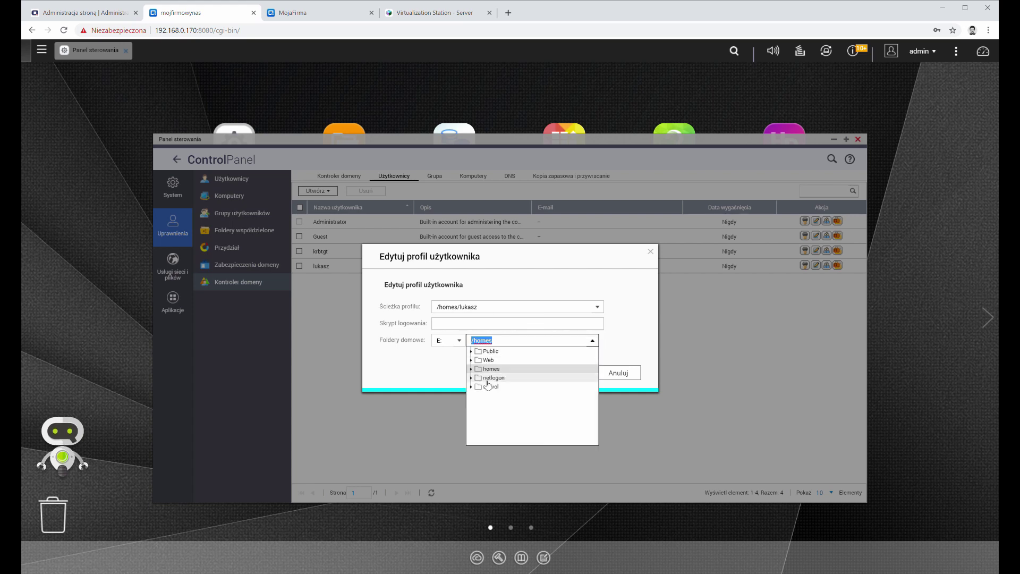
left_click(472, 386)
left_click(480, 396)
left_click(471, 378)
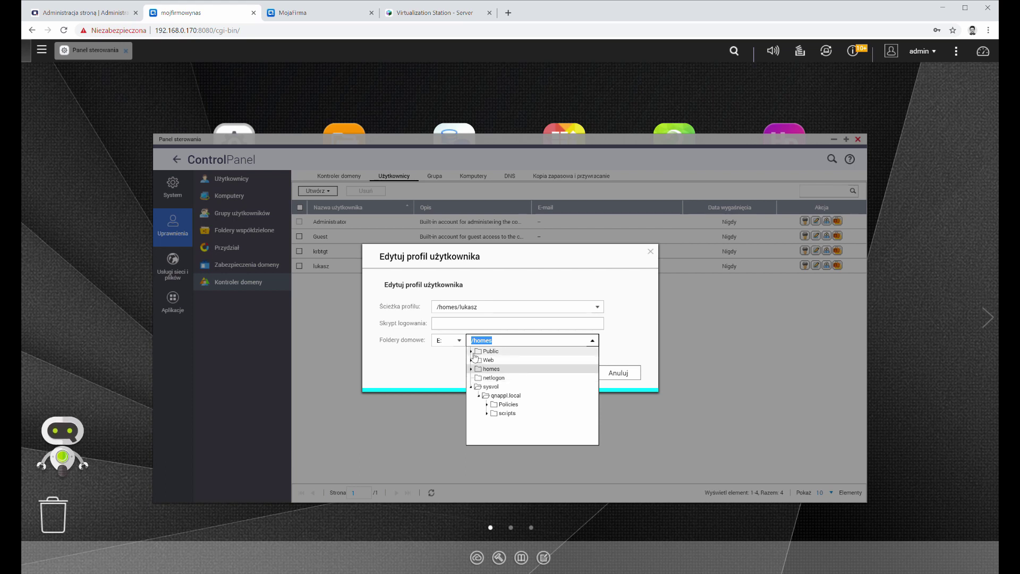
left_click(471, 351)
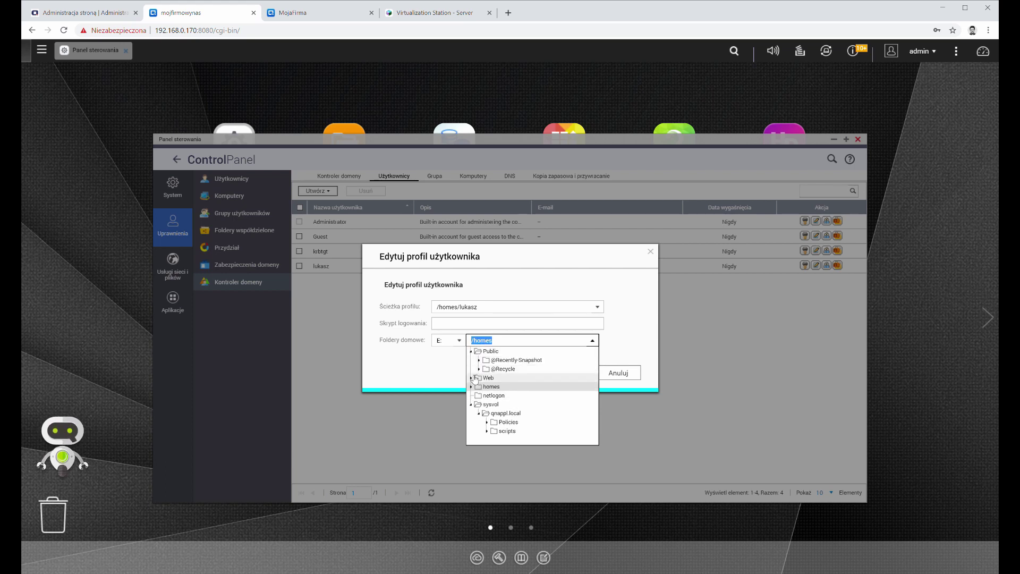
left_click(471, 377)
left_click(545, 344)
left_click(545, 344)
left_click(546, 343)
type("/lukasz")
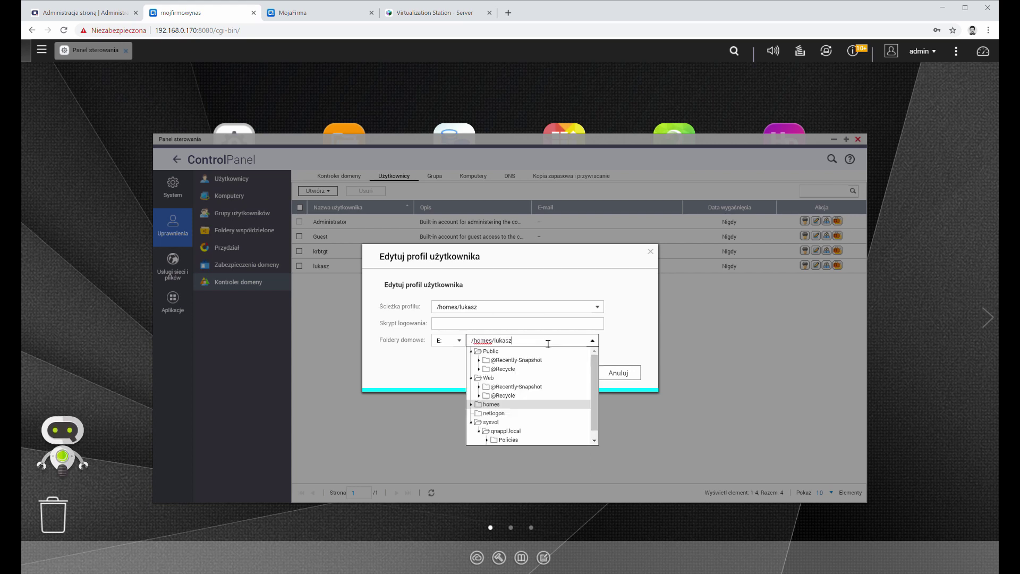
left_click(612, 301)
left_click(583, 372)
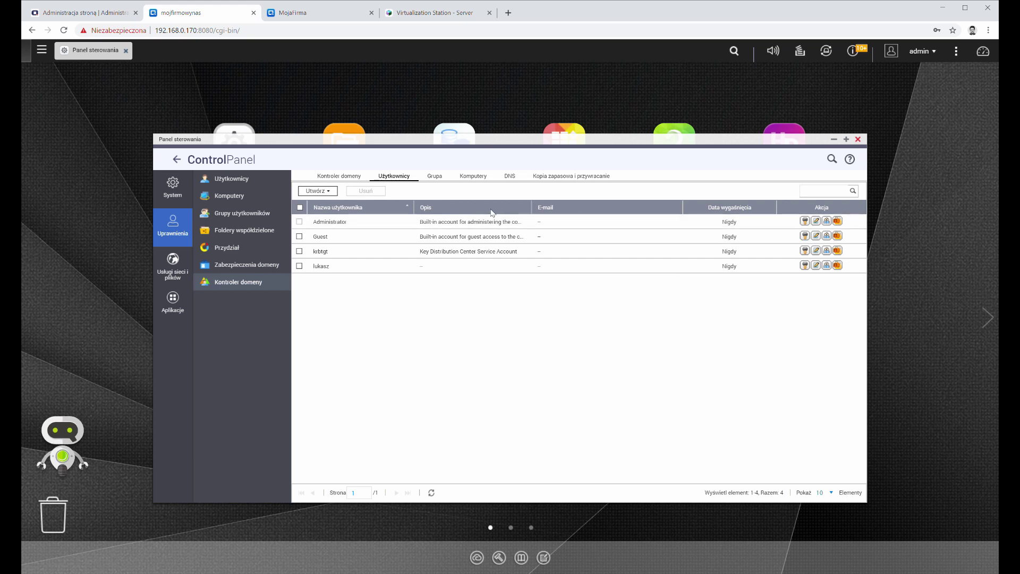
Step: On the Group tab, create group QNAP with members Administrator and lukasz
left_click(435, 177)
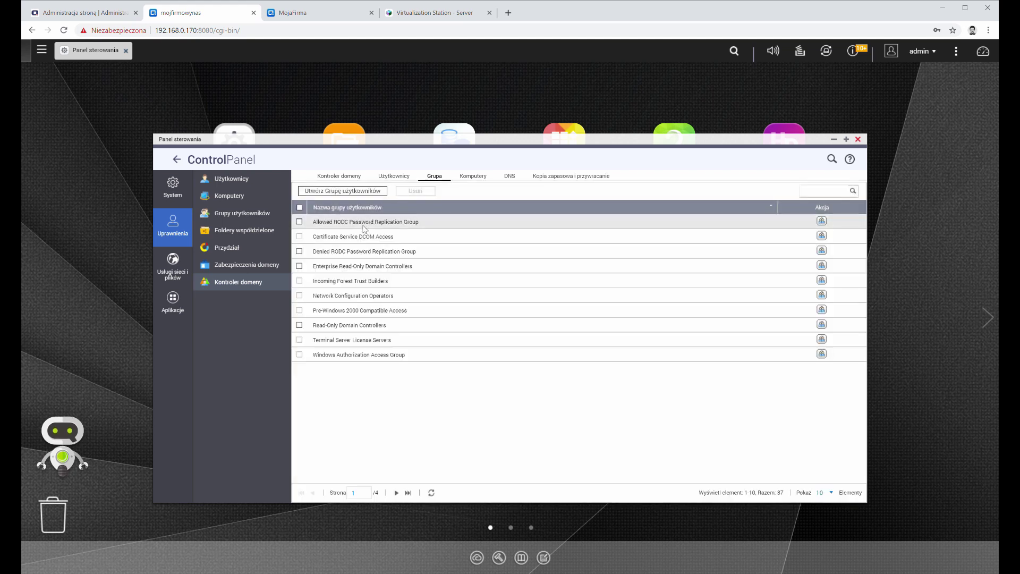
left_click(367, 191)
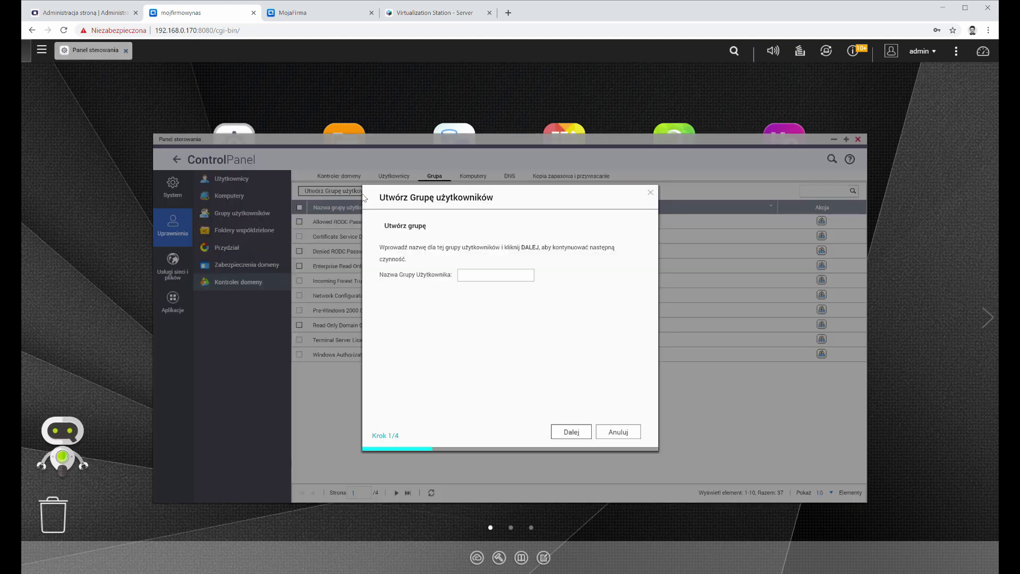
left_click(497, 279)
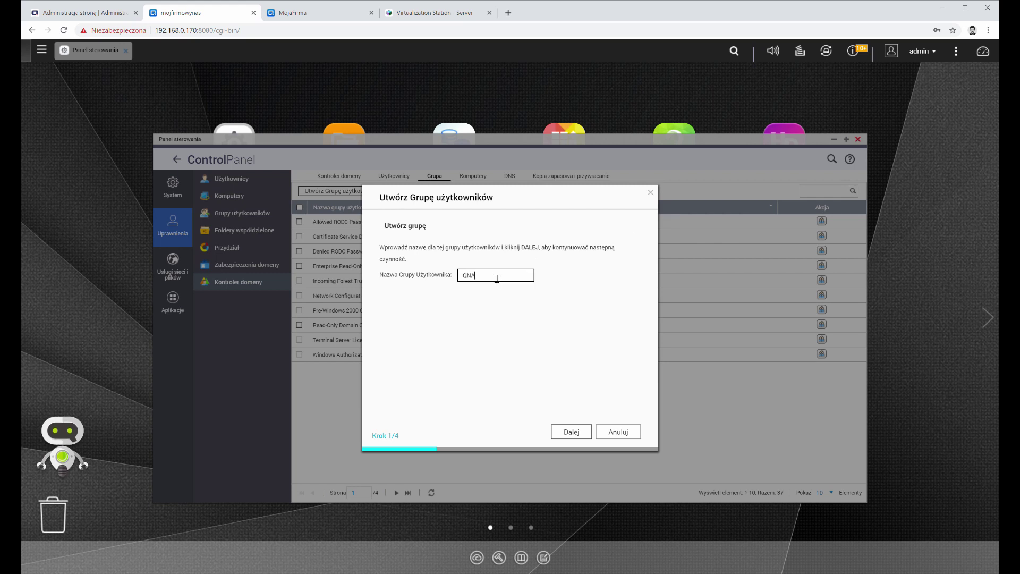
left_click(572, 431)
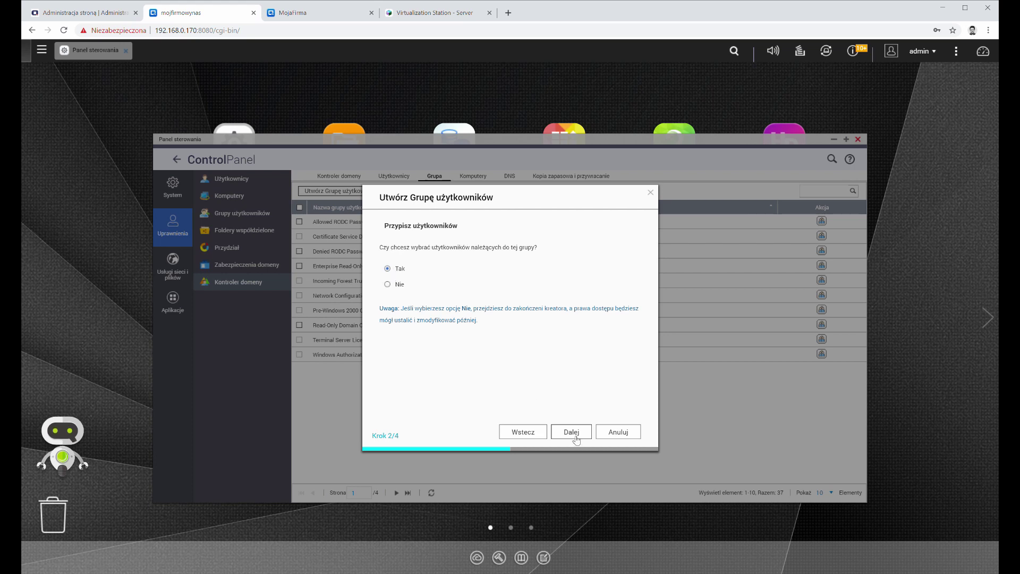
left_click(572, 435)
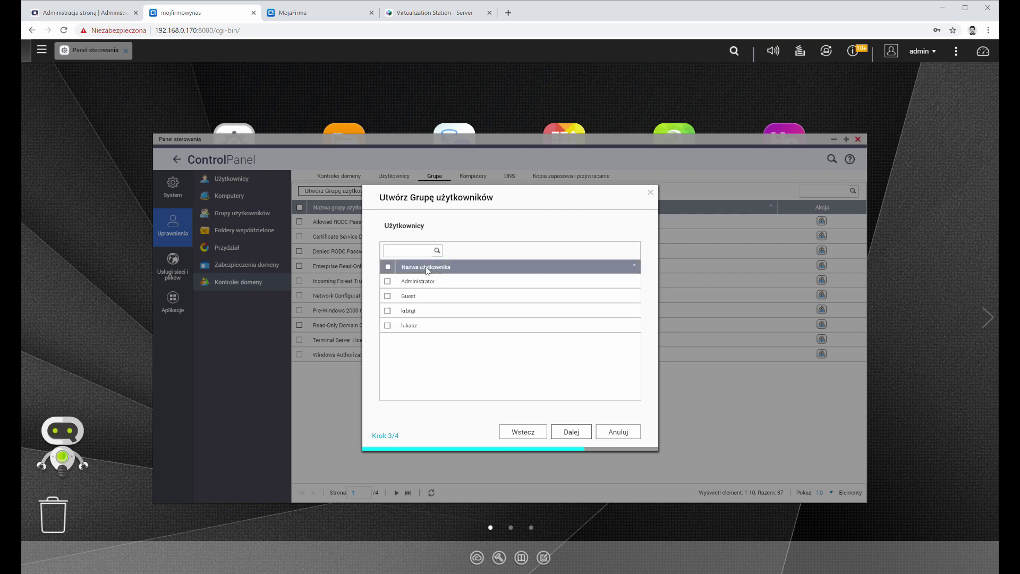
left_click(388, 281)
left_click(388, 325)
left_click(571, 431)
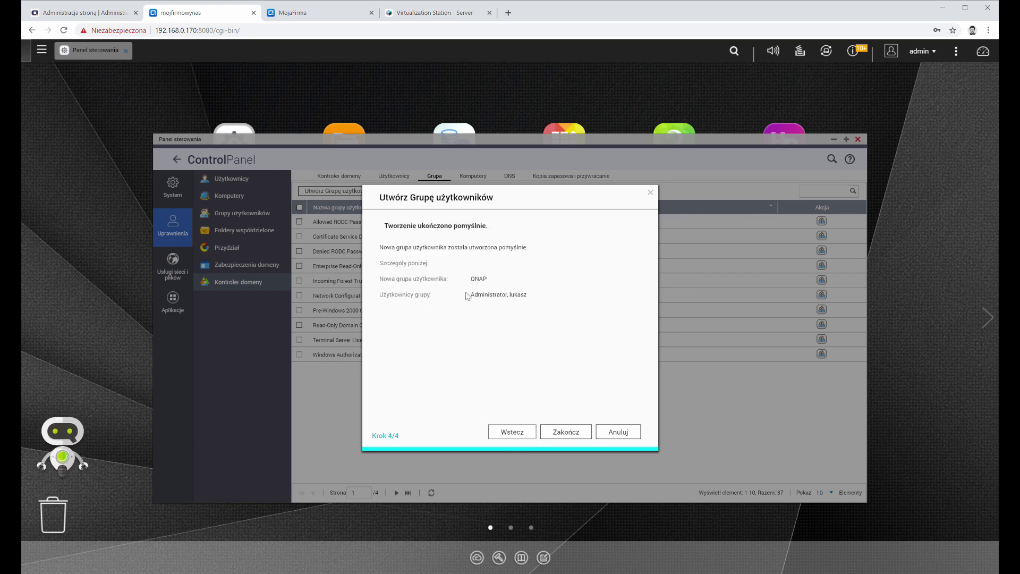
left_click(566, 431)
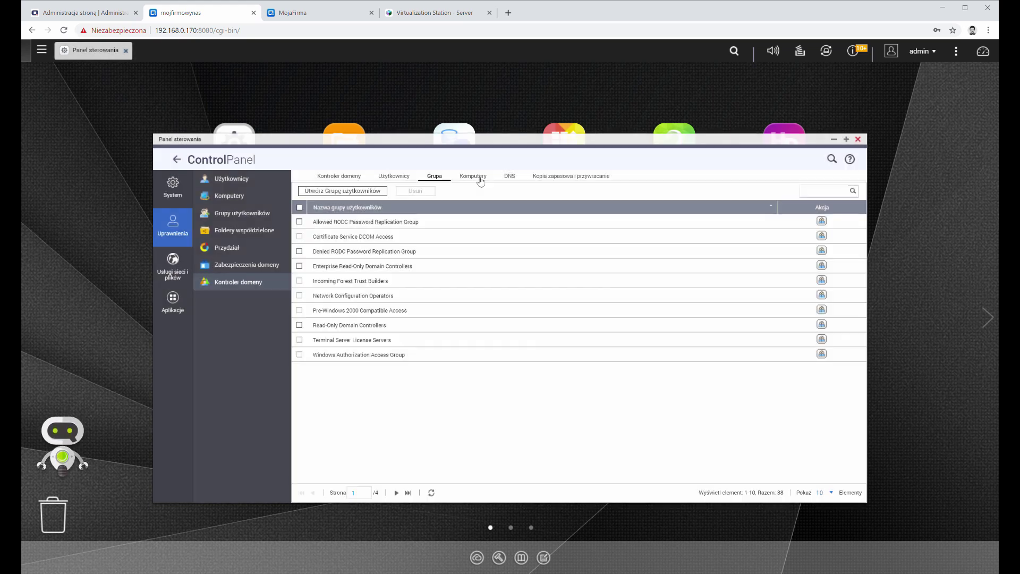
Step: List the domain computers and inspect MOJFIRMOWYNAS's properties without changing anything
left_click(479, 180)
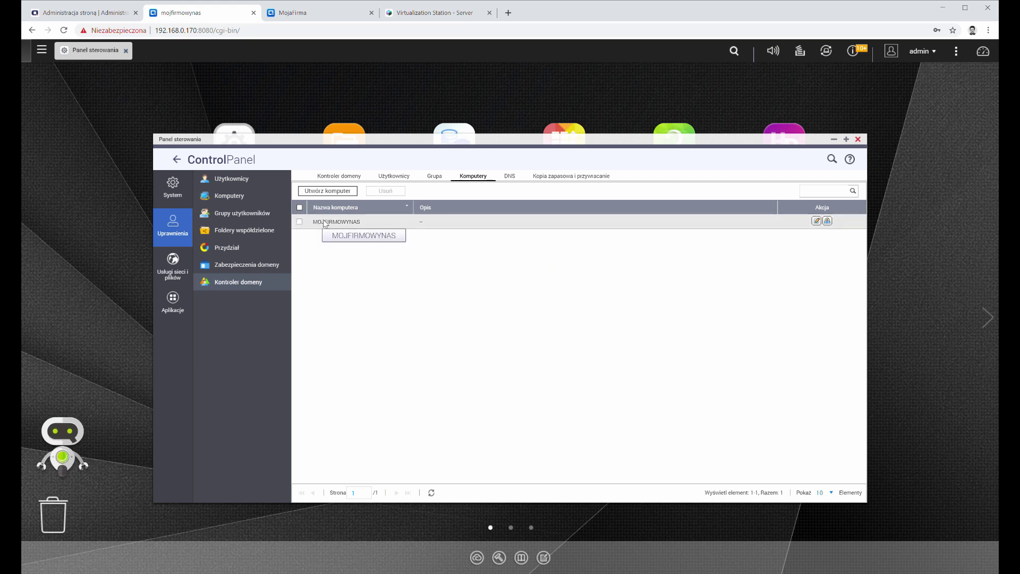
left_click(816, 221)
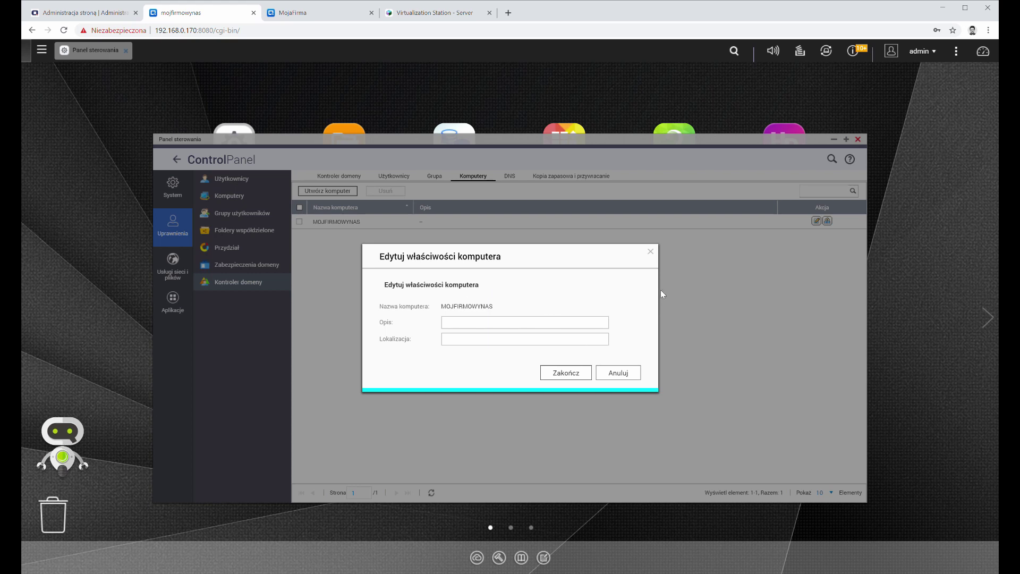
left_click(652, 254)
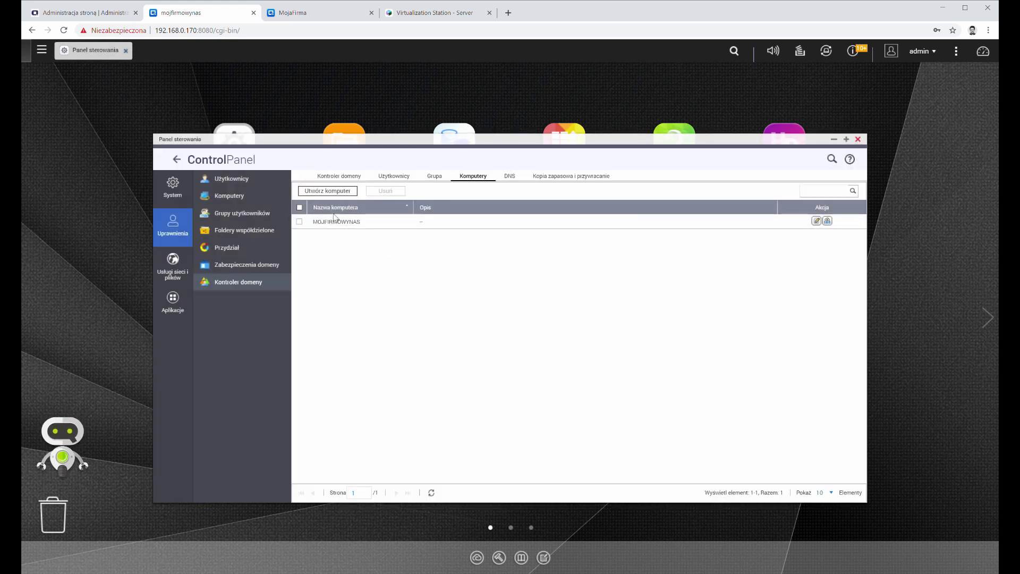
Step: Expand the qnappl.local and _msdcs.qnappl.local DNS zones and view the _msdcs records
left_click(510, 179)
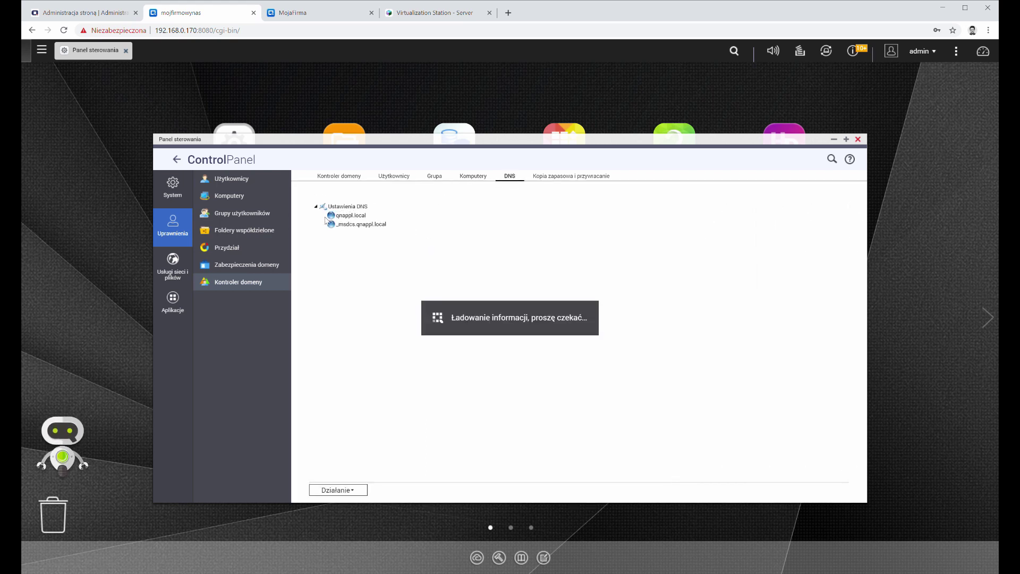
left_click(340, 216)
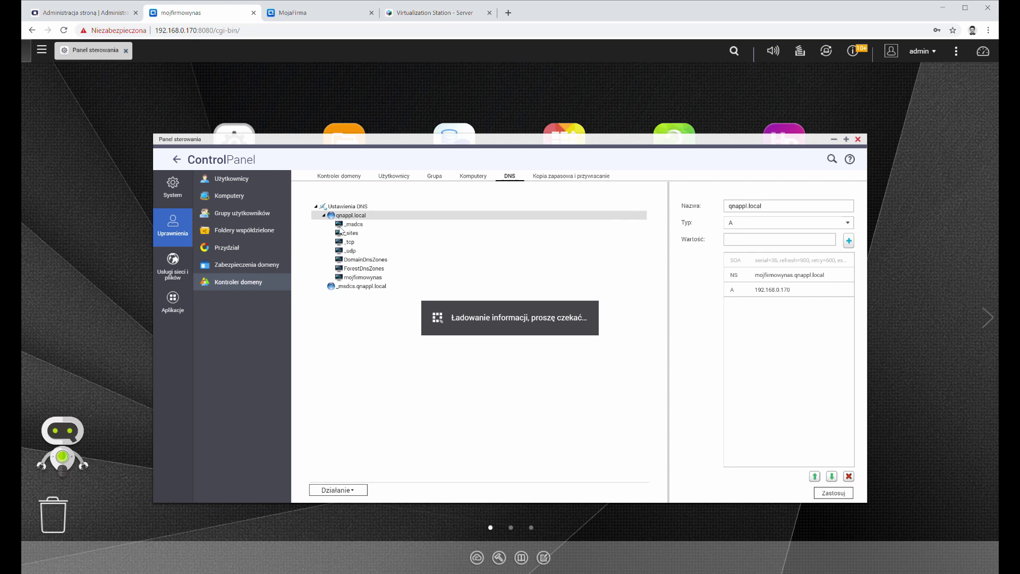
left_click(364, 287)
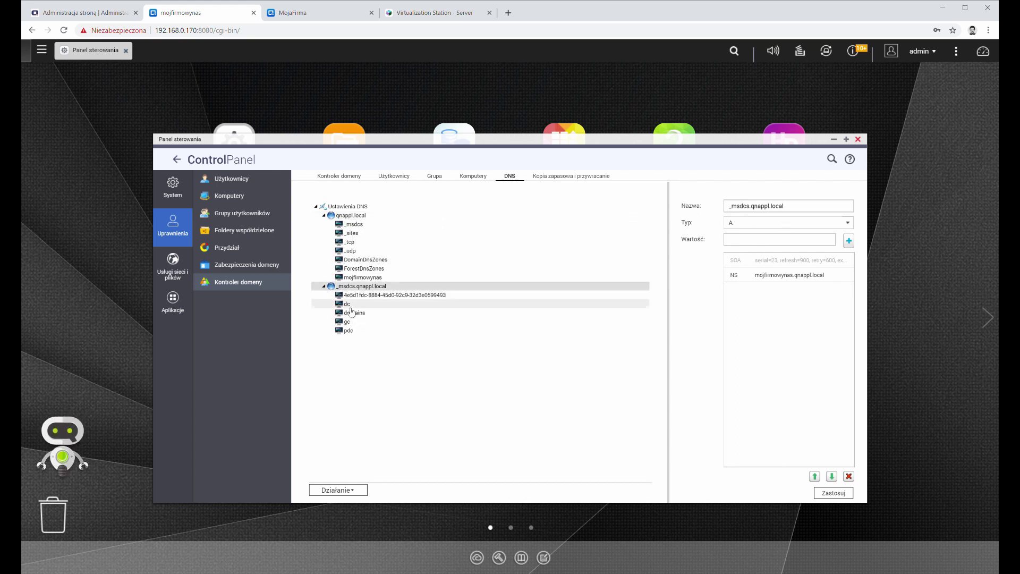
left_click(351, 224)
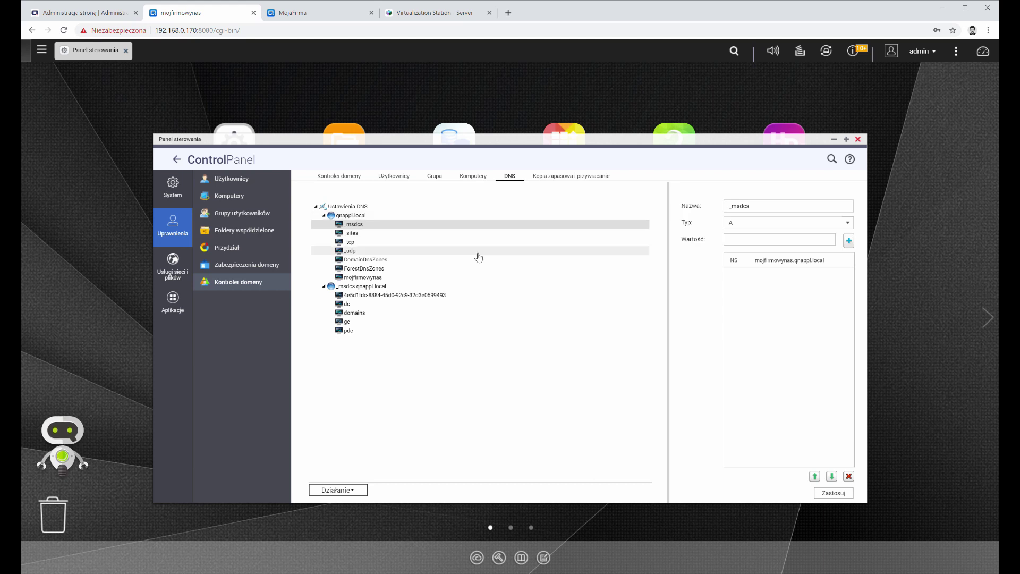
Step: Enable a daily ADDC database backup at hour 0 to /homes and apply it
left_click(570, 178)
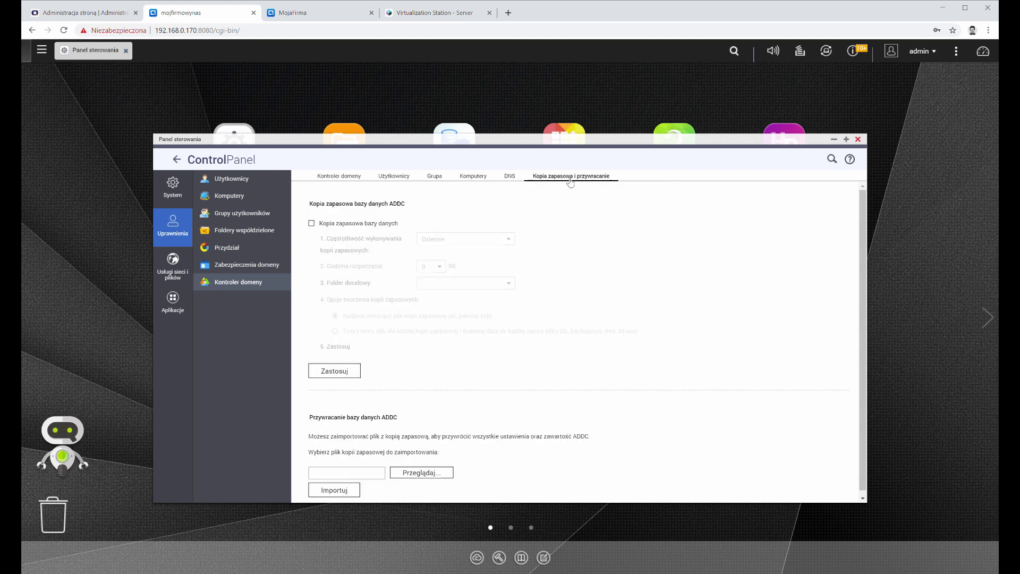
left_click(318, 227)
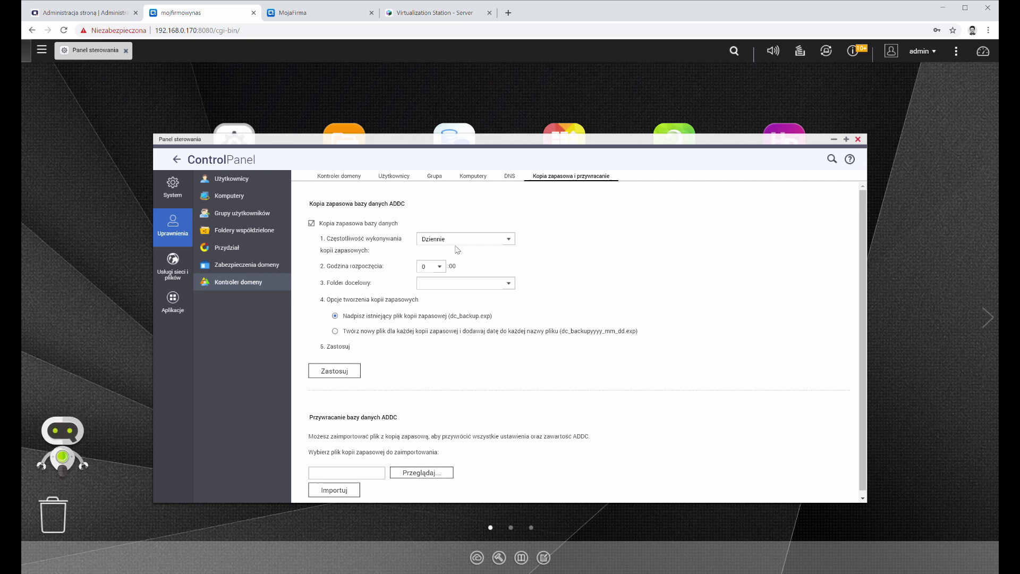
left_click(468, 238)
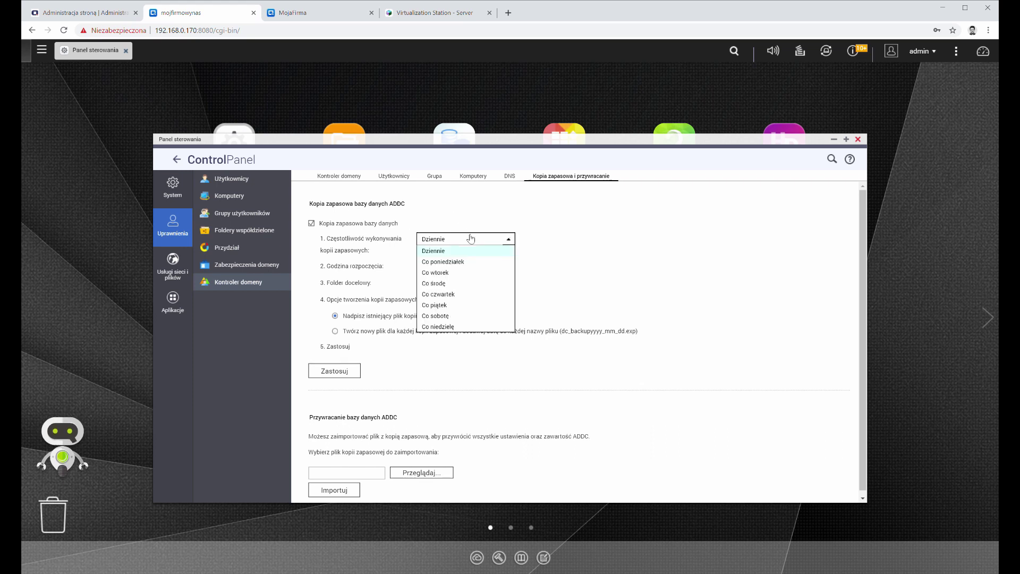
left_click(594, 256)
left_click(480, 286)
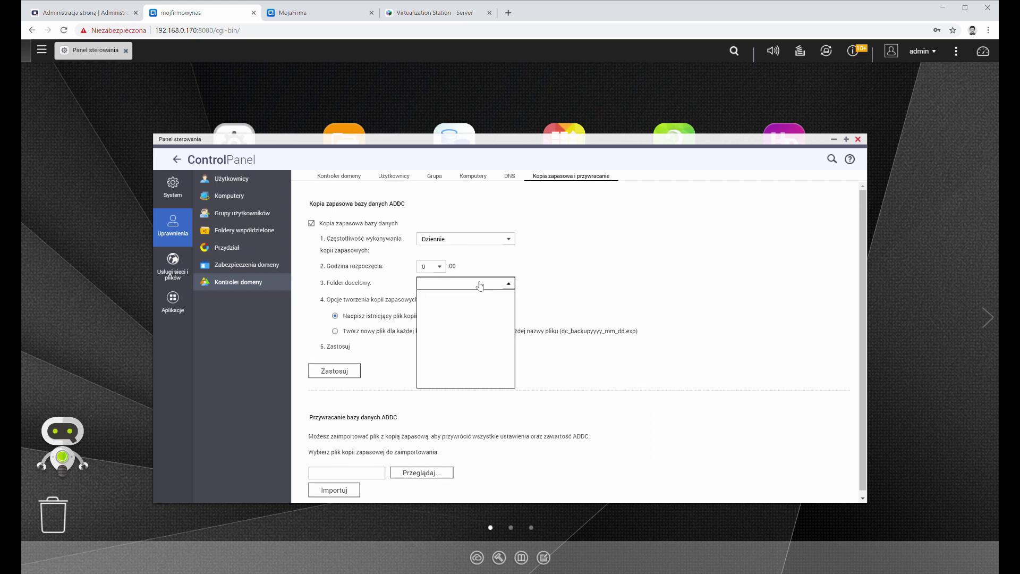
left_click(457, 314)
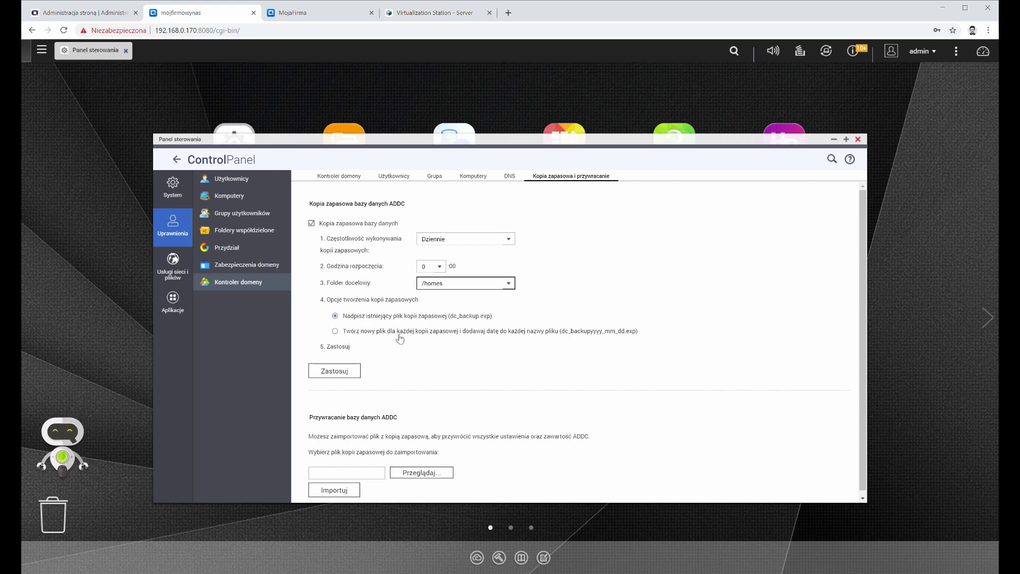
left_click(346, 371)
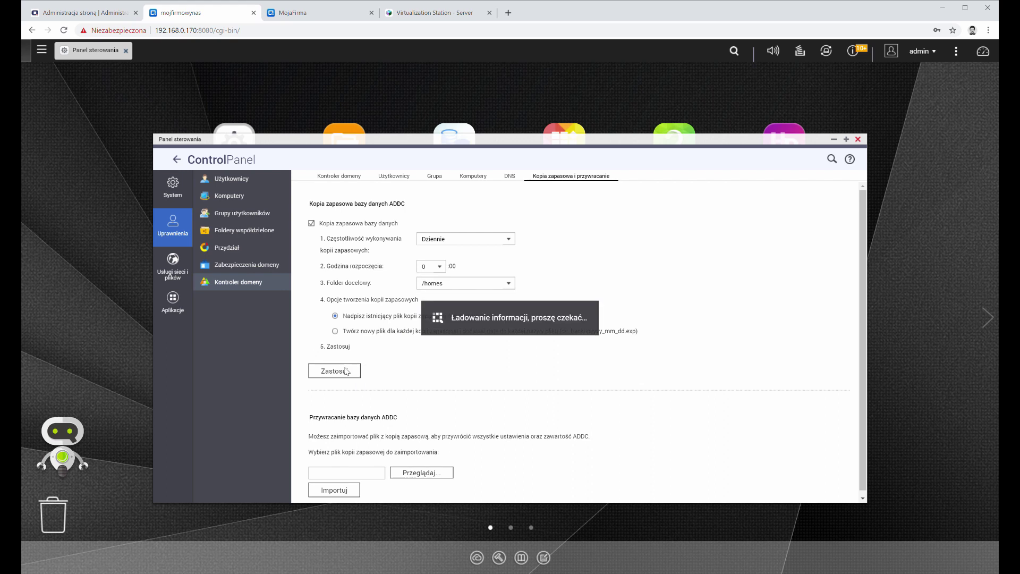
left_click(338, 178)
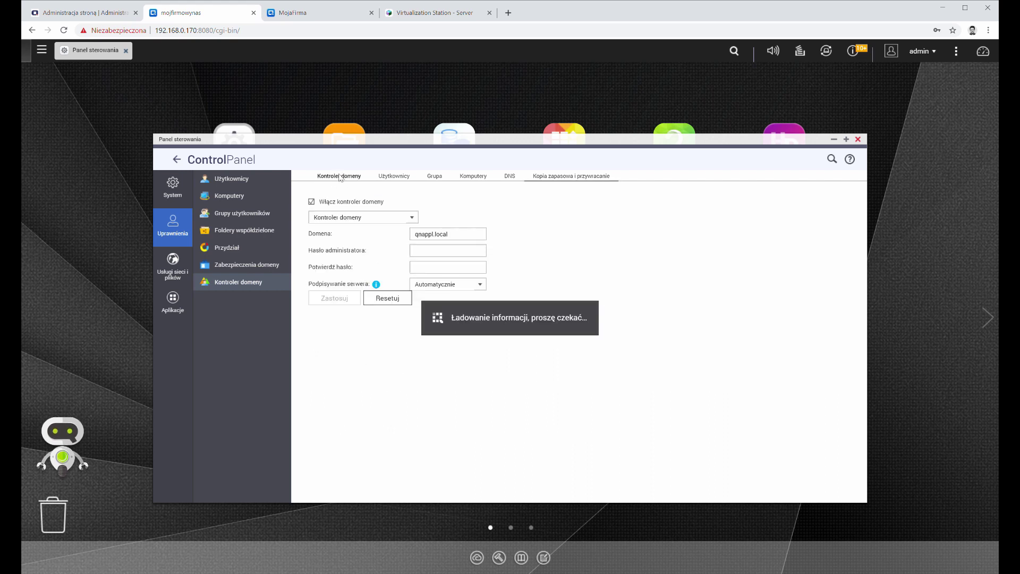
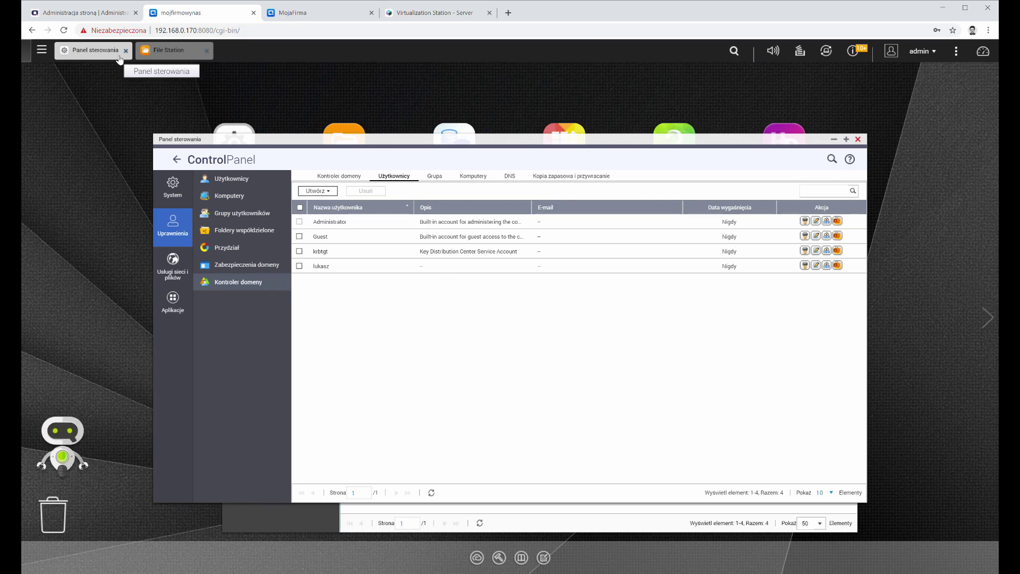
Step: Switch the Users page to Użytkownicy domen and list domain computers, including QNAPPL\MOJFIRMOWYNAS$
left_click(169, 50)
left_click(90, 49)
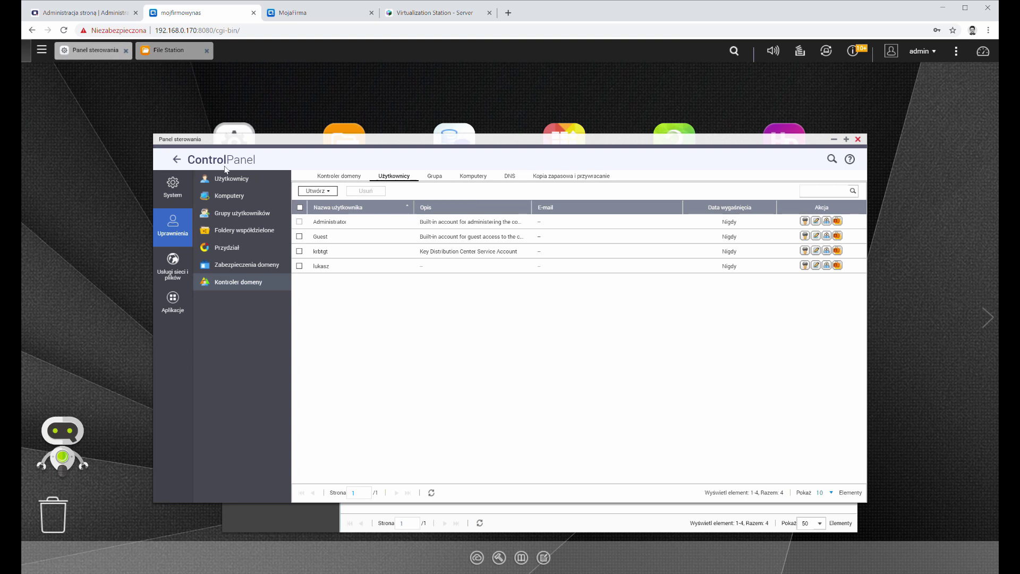
left_click(244, 181)
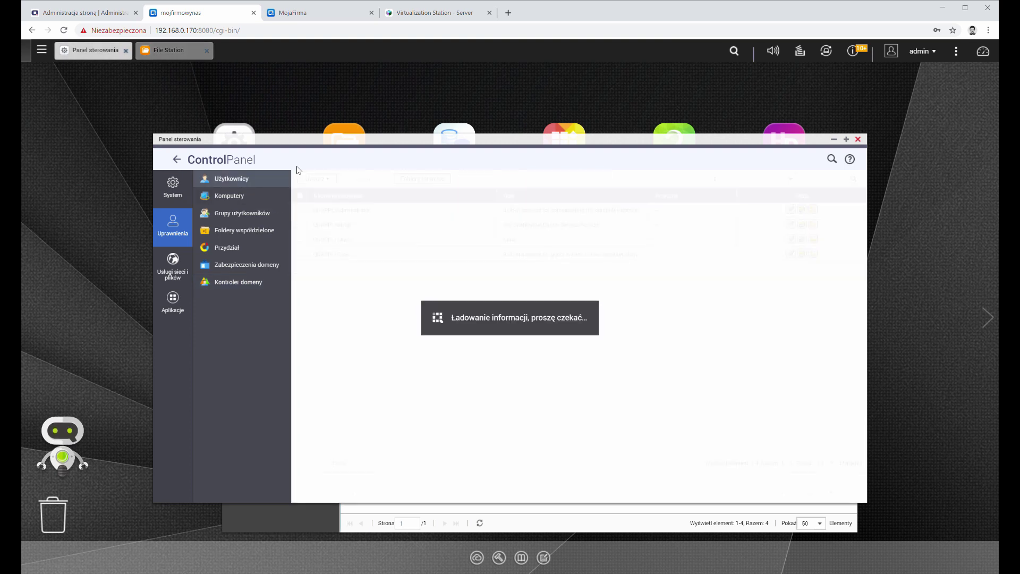
left_click(792, 182)
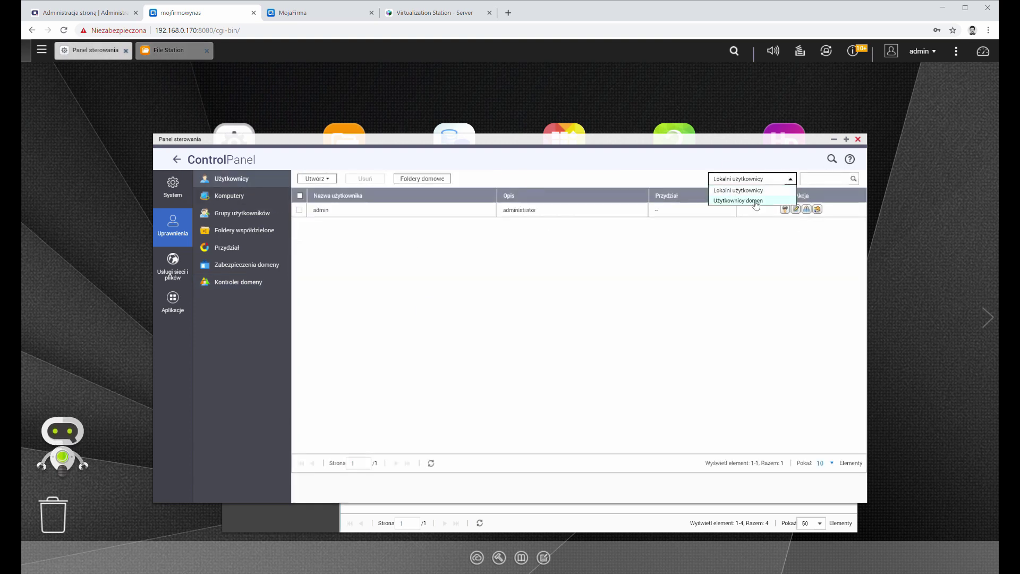
left_click(753, 198)
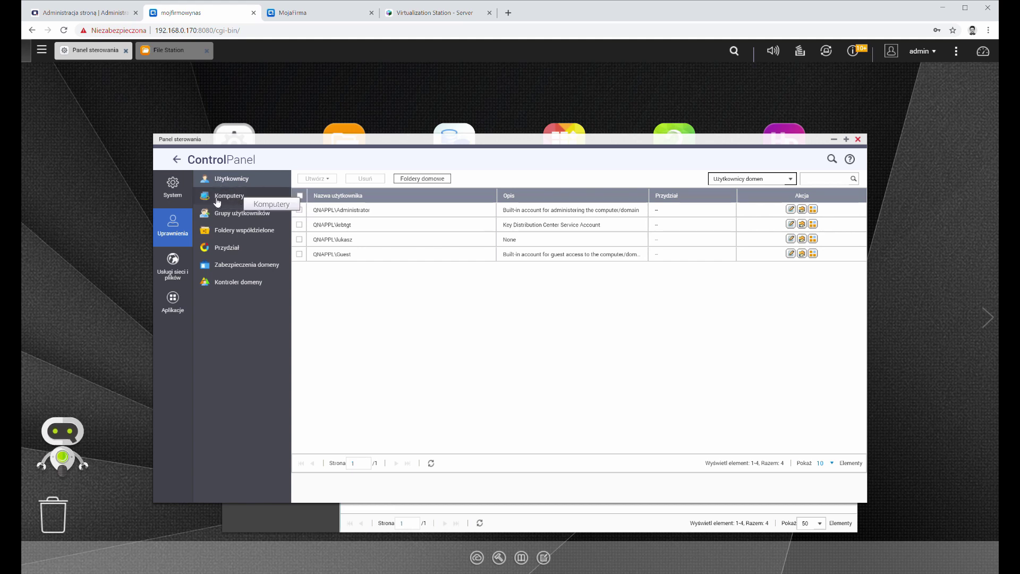
left_click(217, 198)
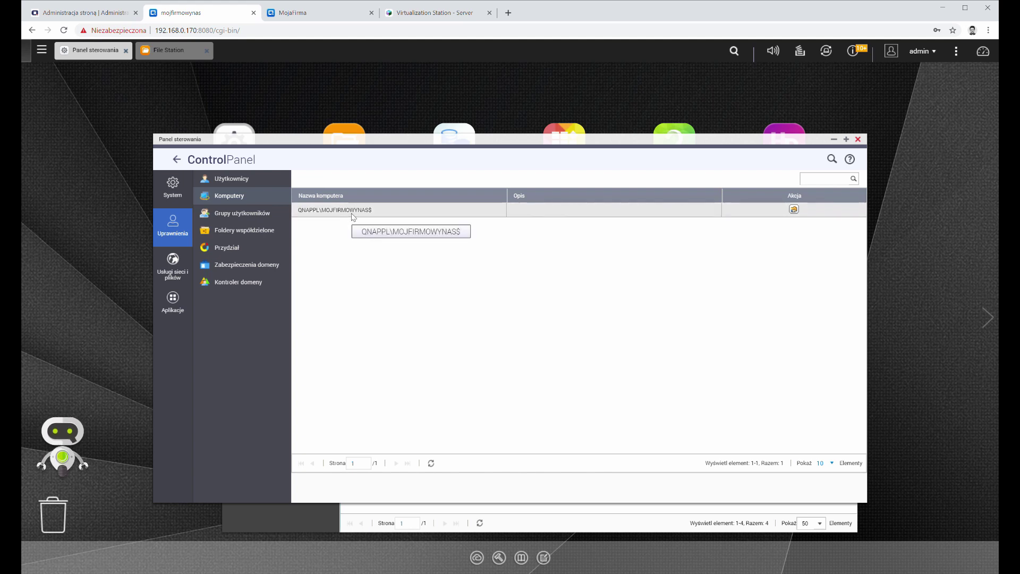
Step: Review and close the shared-folder permissions of the NAS computer account
left_click(794, 209)
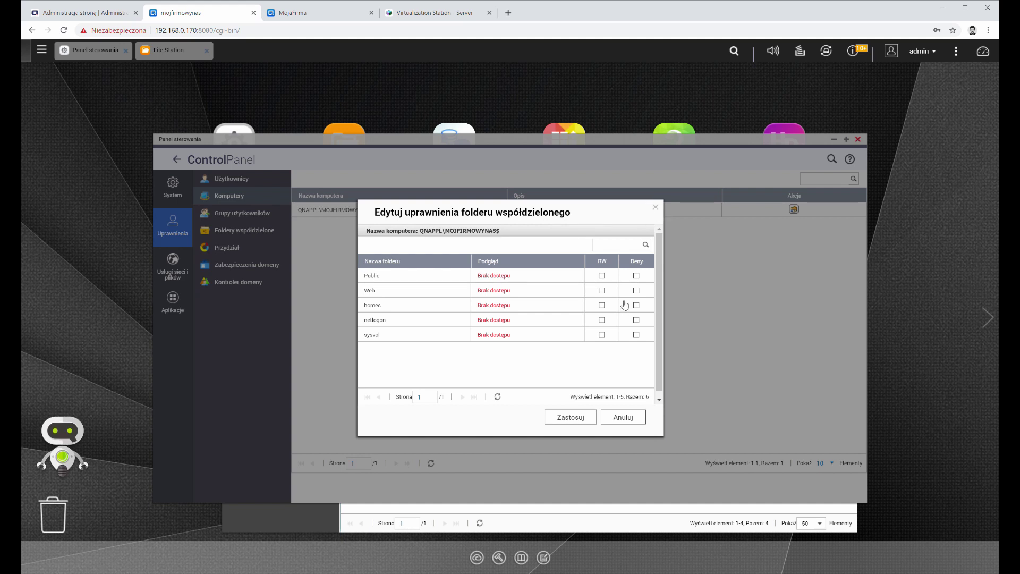
left_click(655, 210)
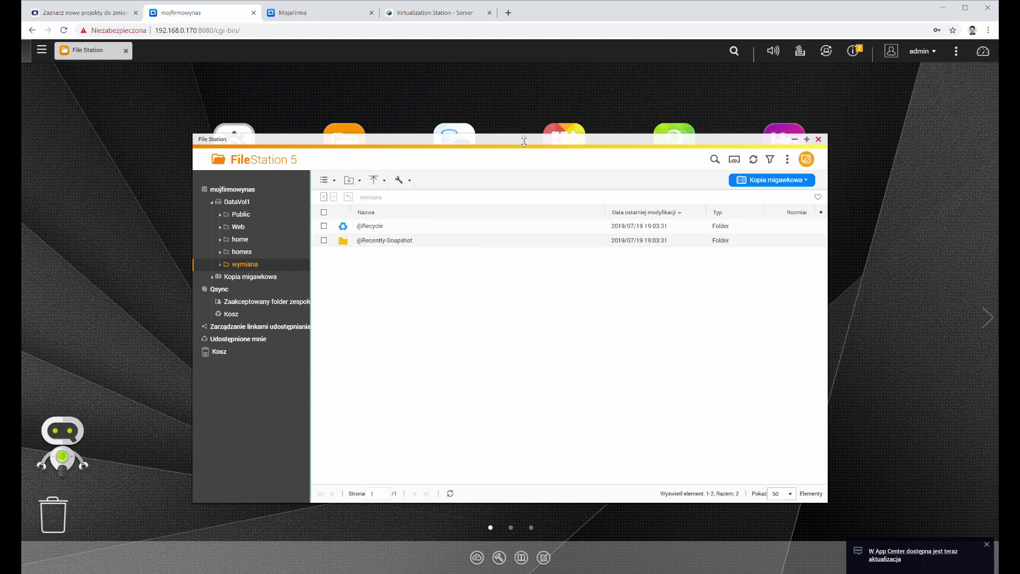
Step: Create a new folder named ważne pliki in the wymiana share
left_click_drag(526, 141, 526, 137)
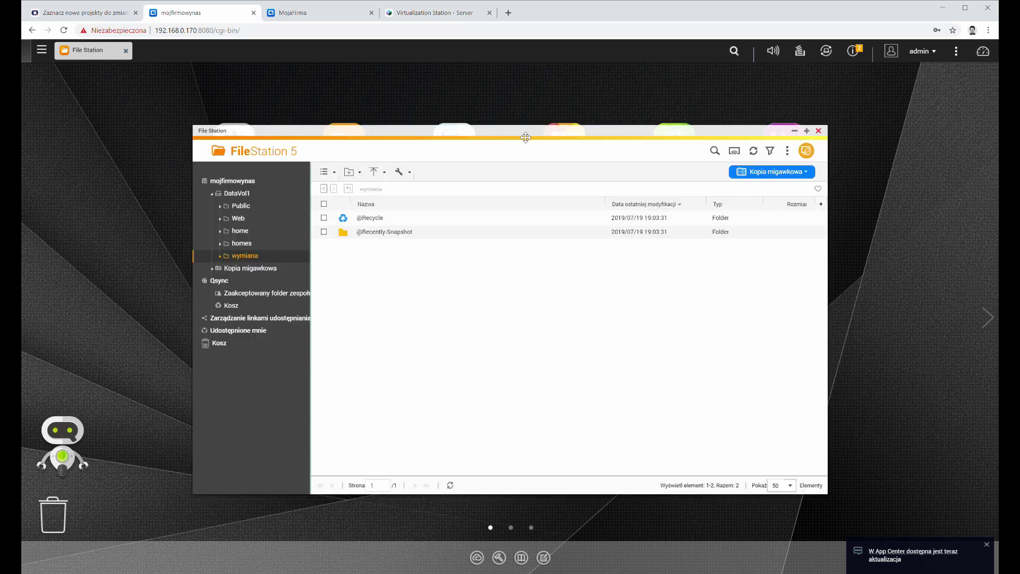
right_click(416, 273)
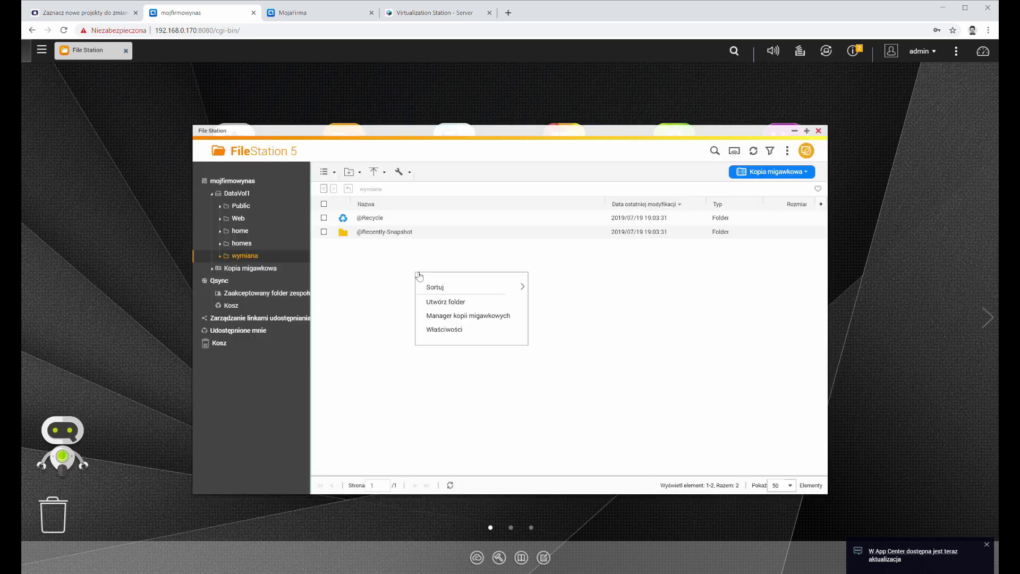
left_click(466, 301)
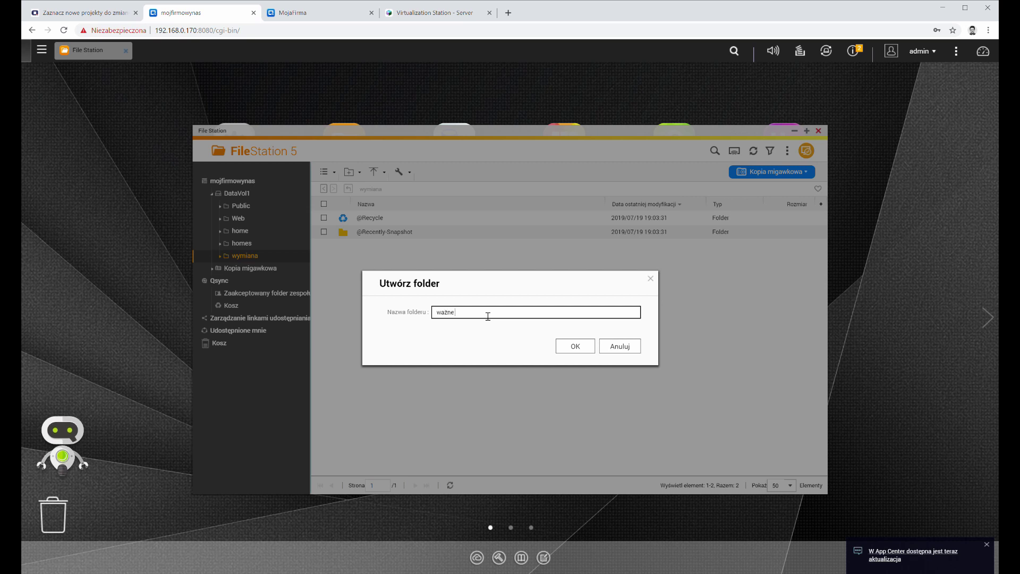
key("Return")
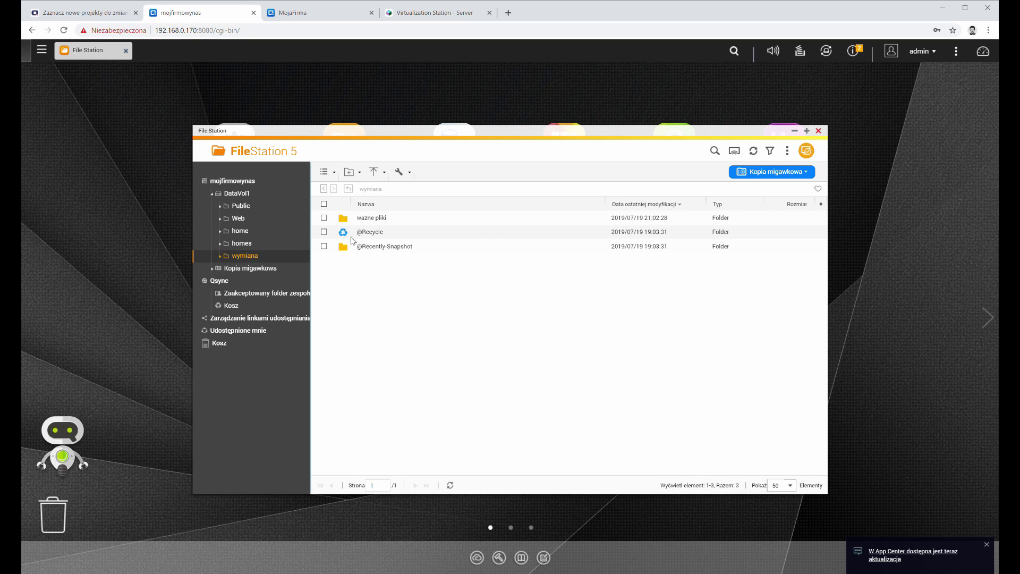
Step: Review the second user's shared-folder permissions, then close Control Panel and minimize File Station
left_click(237, 123)
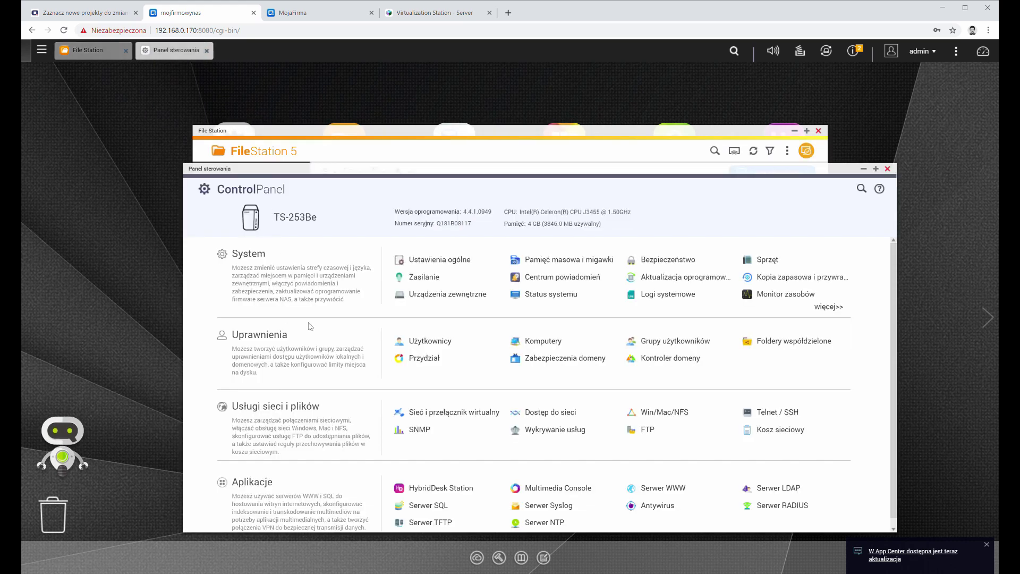
left_click(455, 342)
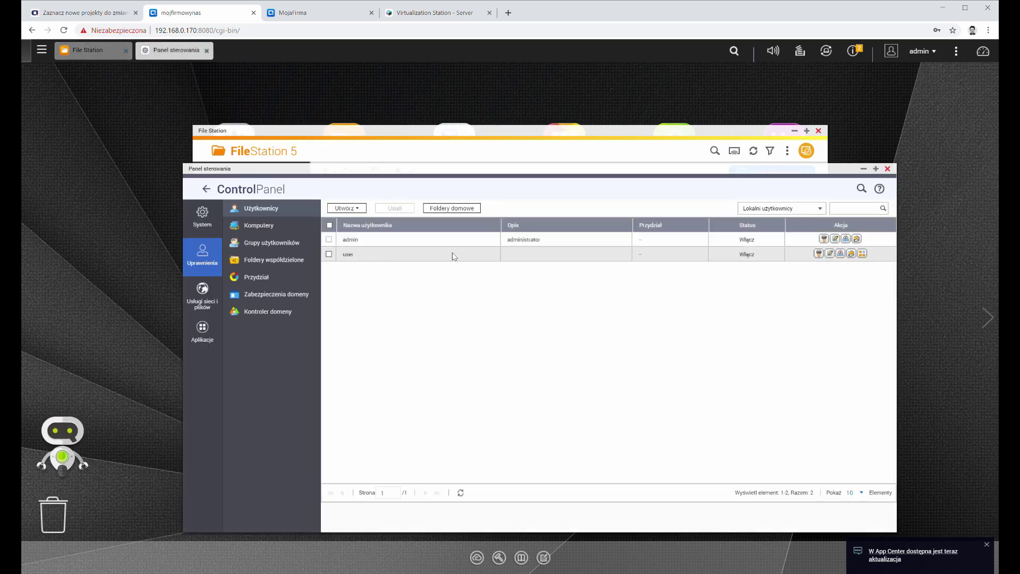
left_click(841, 254)
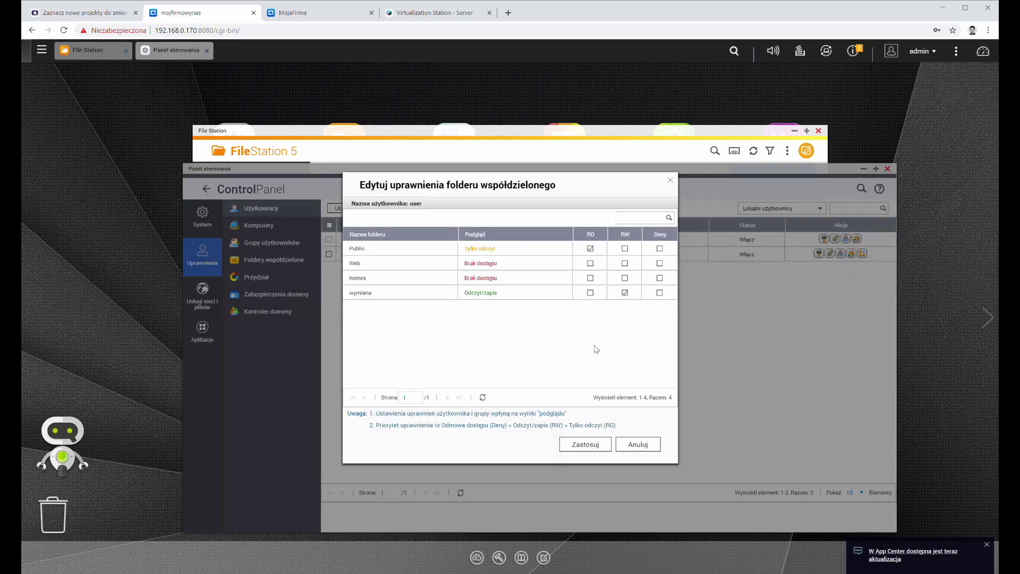
left_click(670, 180)
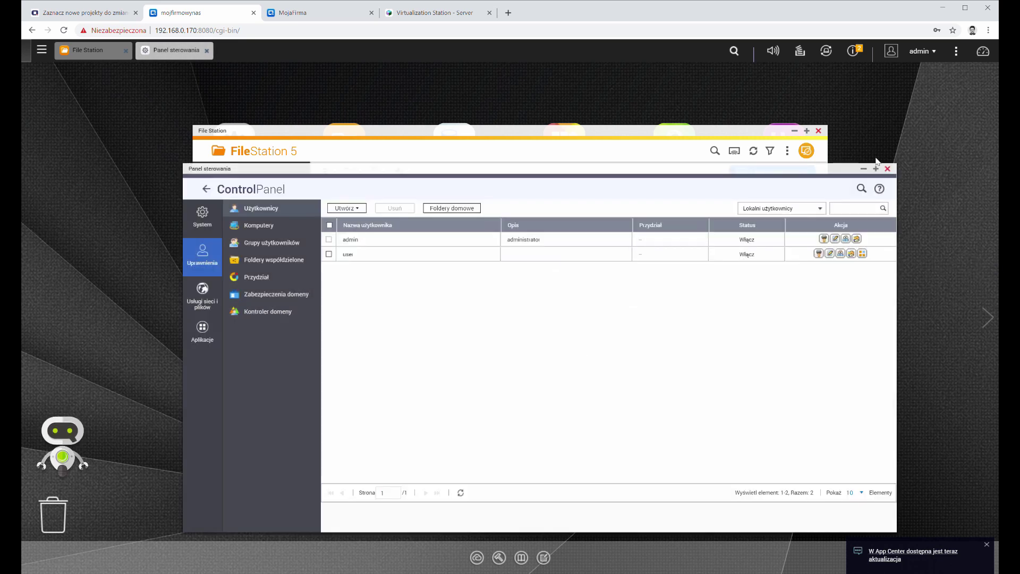
left_click(888, 168)
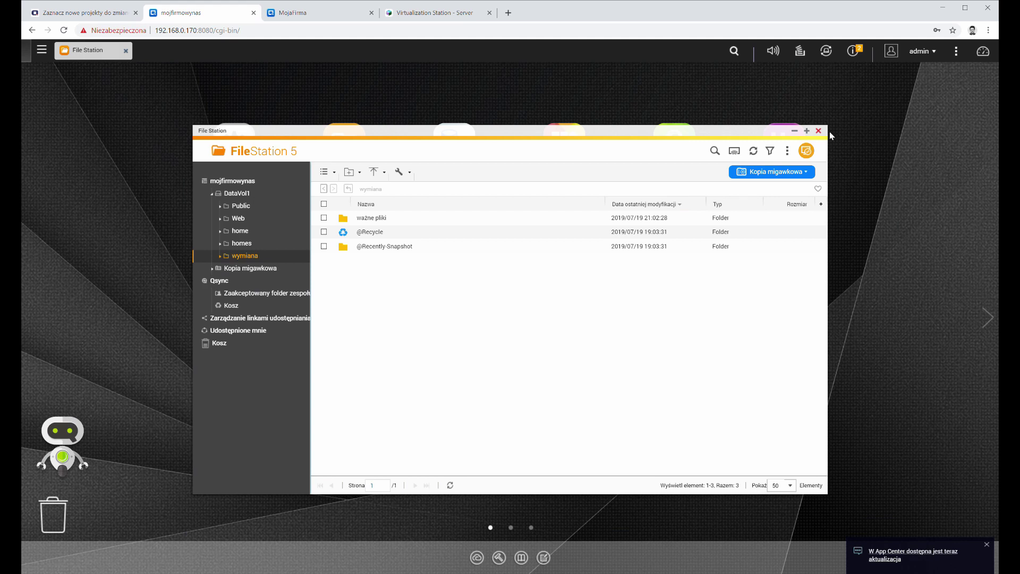
left_click(794, 131)
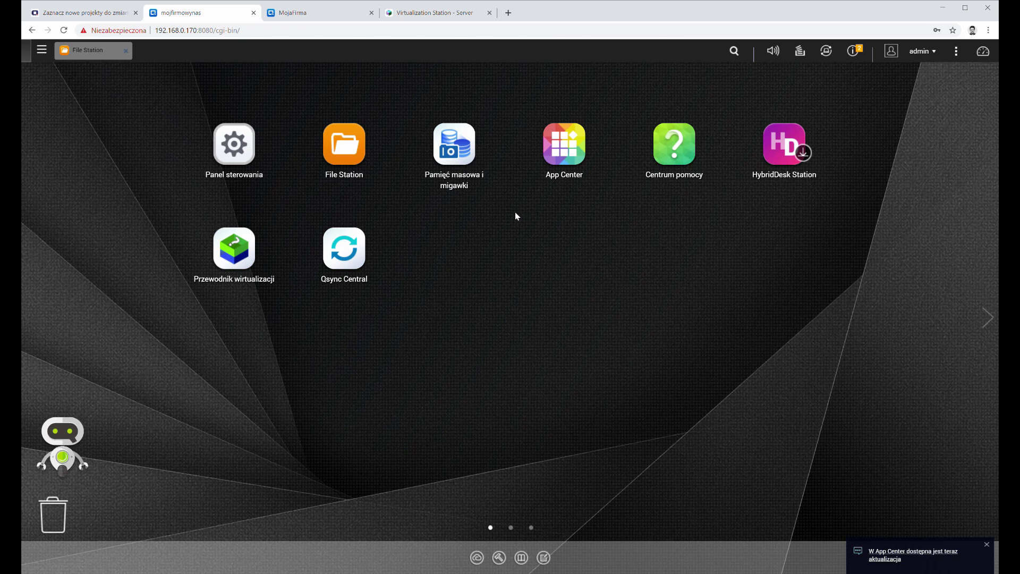
Step: Open the connection log (Logi połączeń) in Control Panel's System Logs
left_click(222, 157)
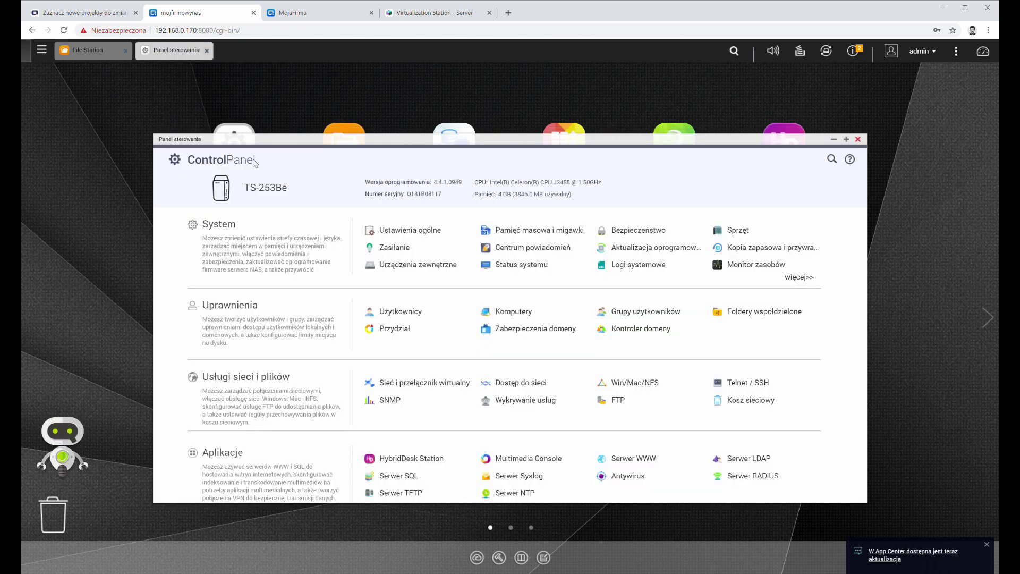
left_click(632, 265)
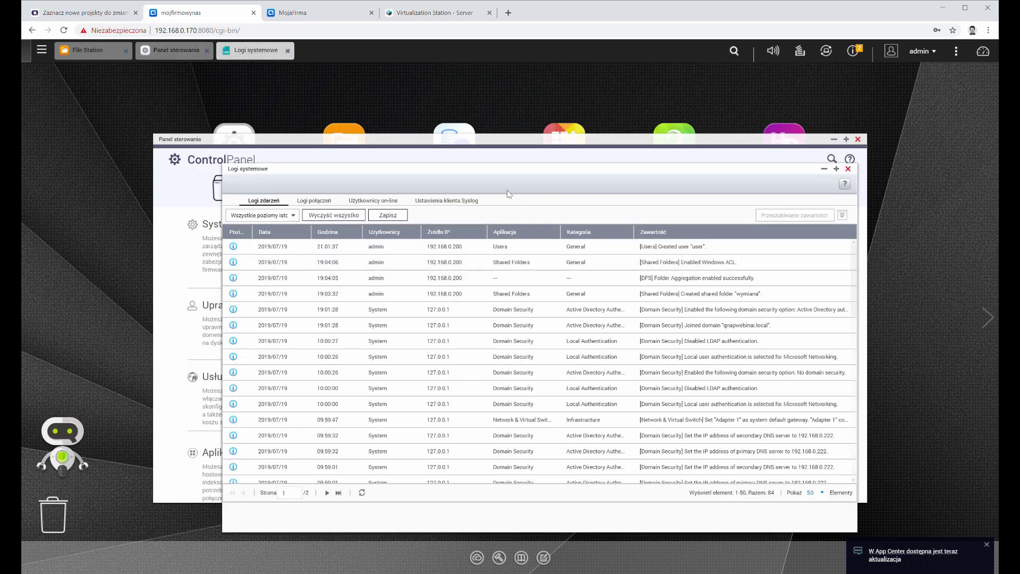
left_click(310, 201)
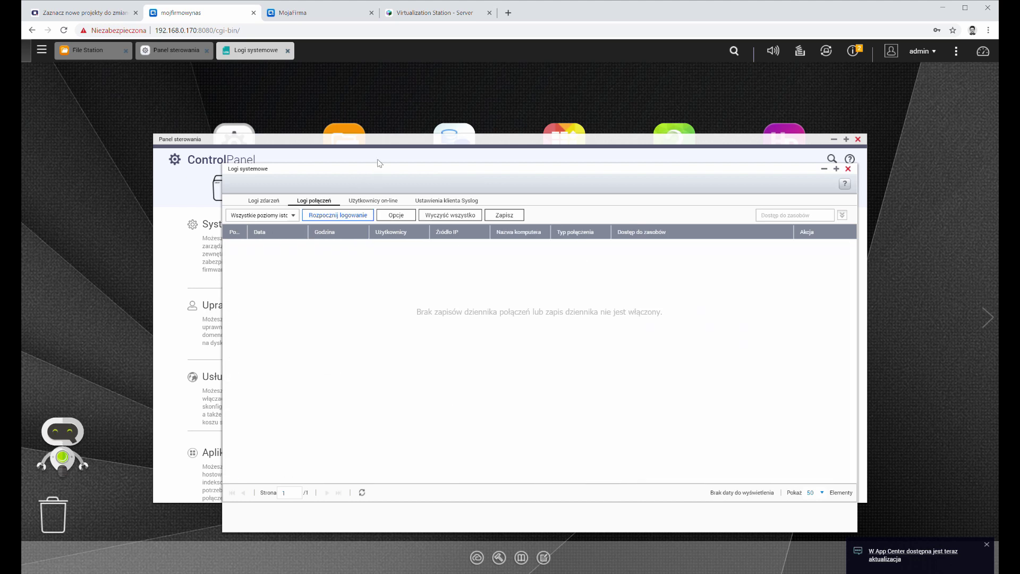
left_click_drag(377, 173, 361, 143)
Step: Archive connection logs to Public at 10,000 entries, apply, and start logging
left_click(380, 185)
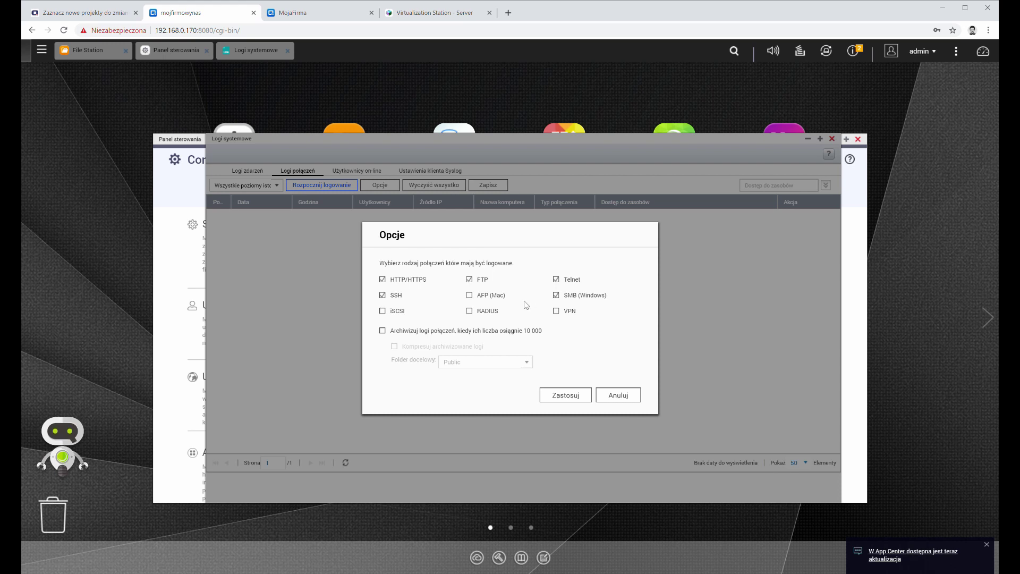
left_click(383, 331)
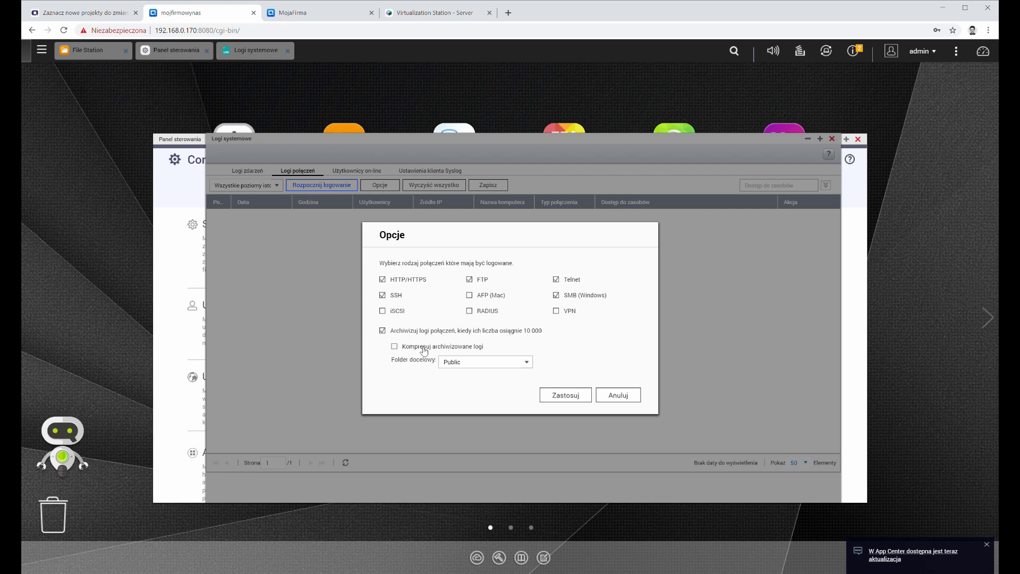
left_click(480, 366)
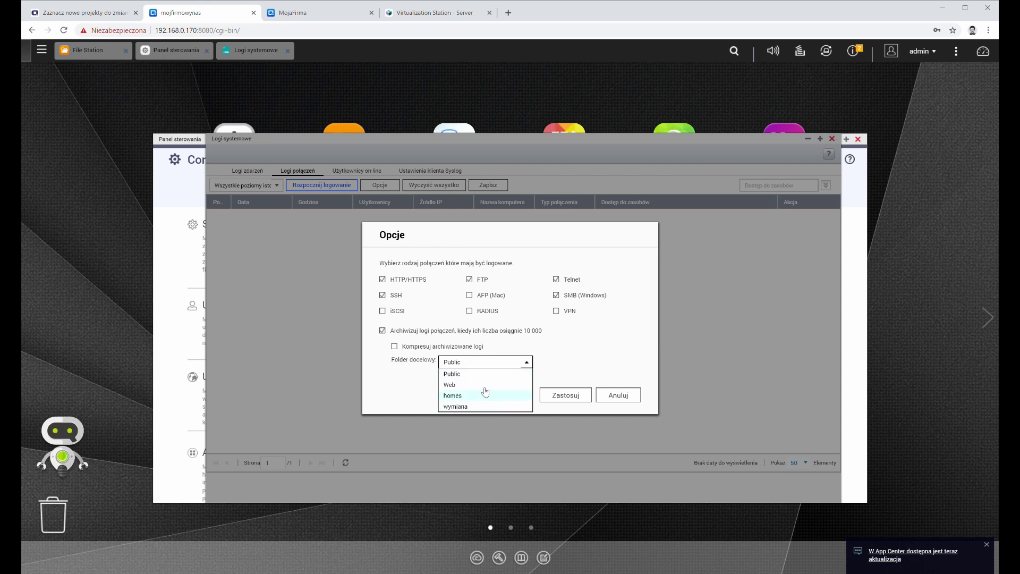
left_click(495, 375)
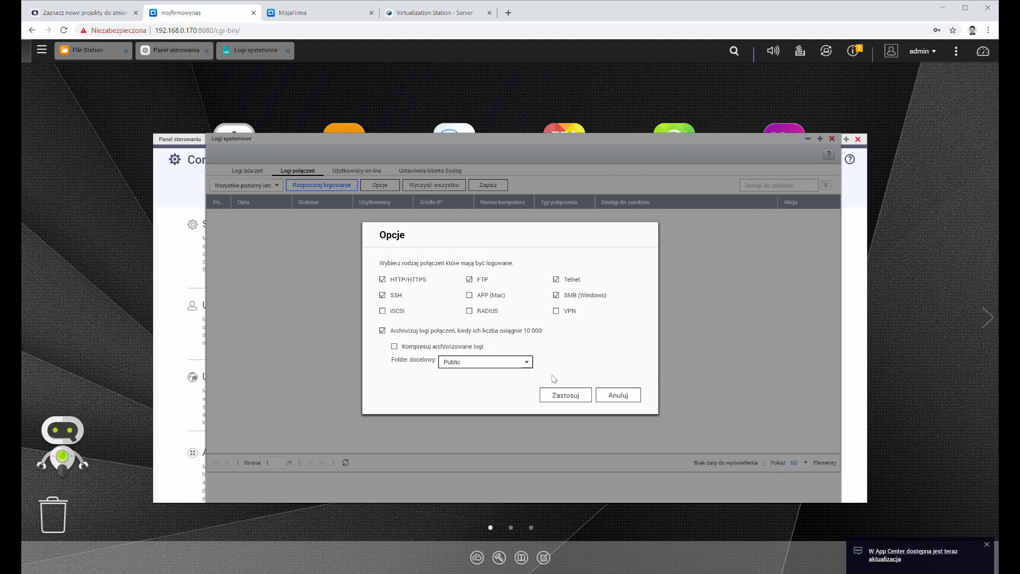
left_click(566, 395)
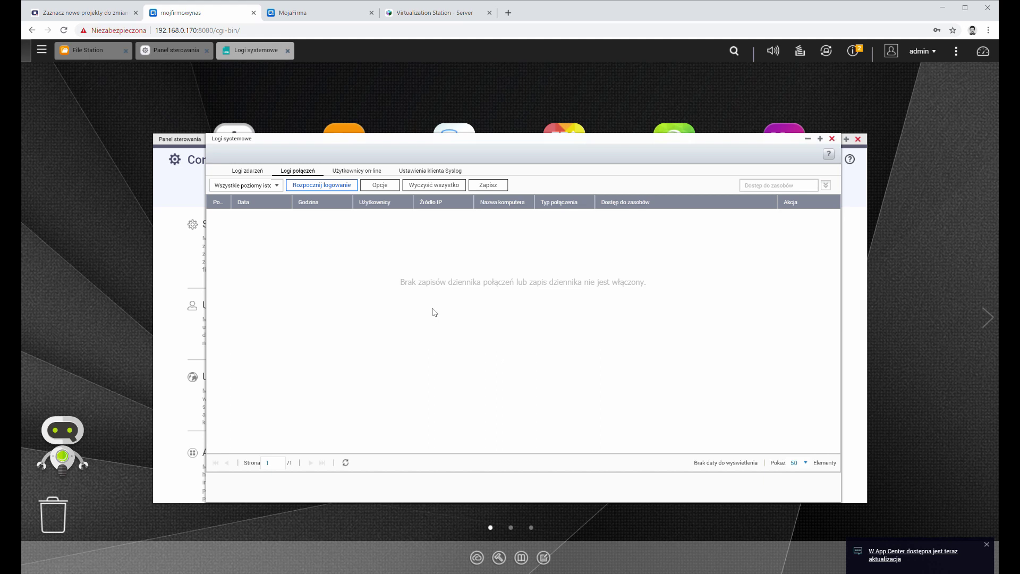
left_click(322, 186)
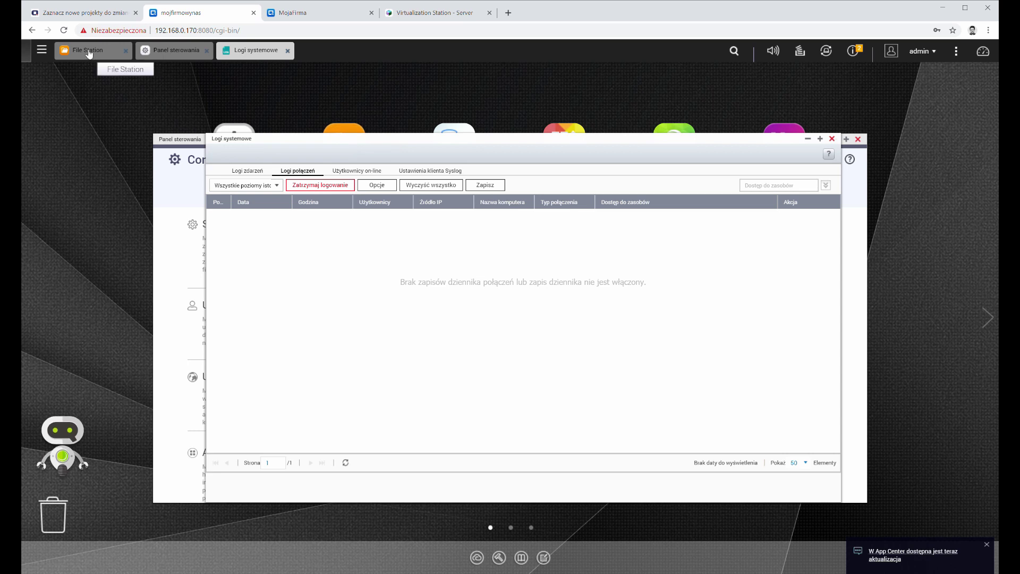
Step: In the VM's File Explorer, go to \\192.168.0.170 to list the NAS shares
left_click(85, 50)
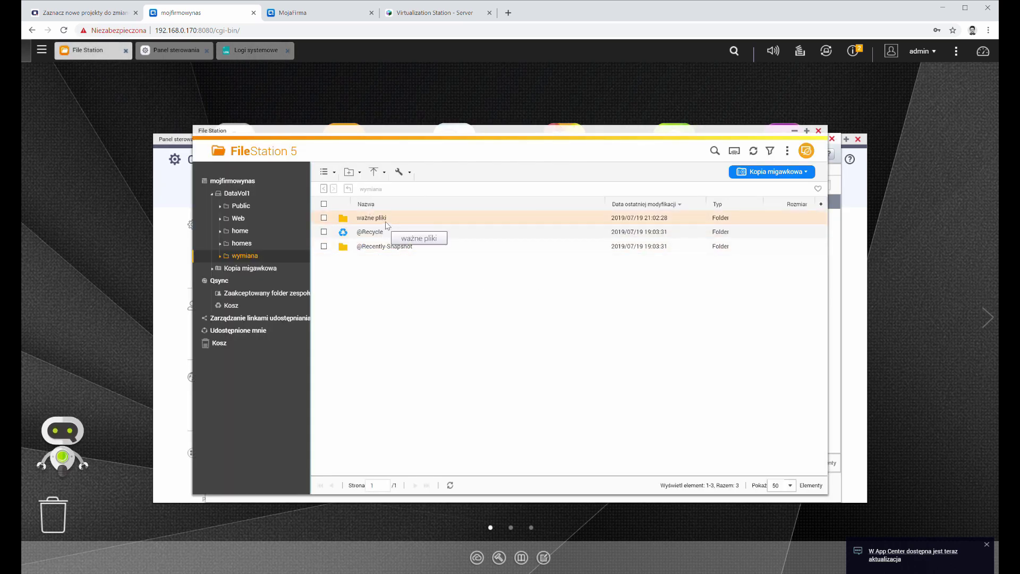
left_click(440, 15)
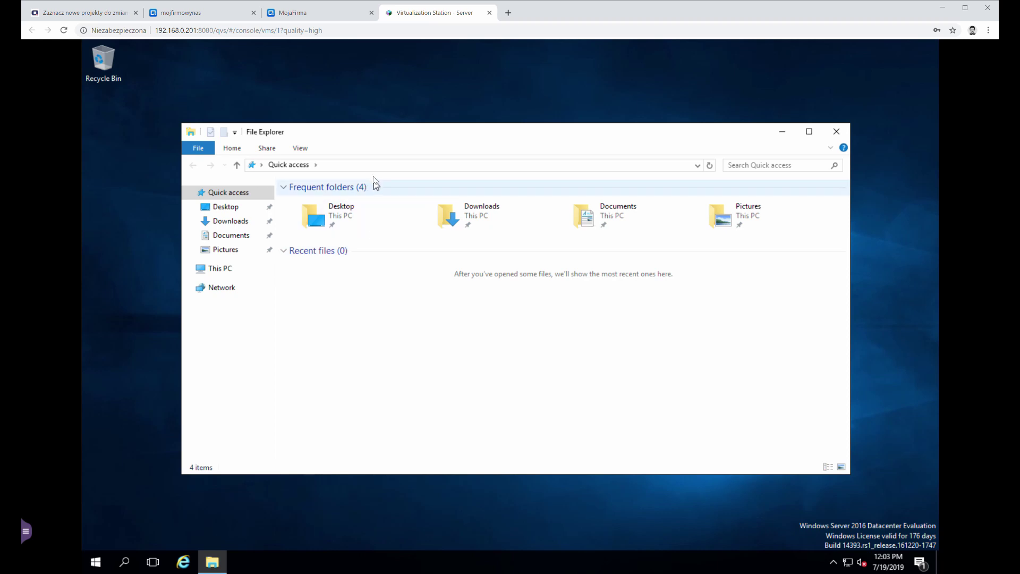
left_click(372, 166)
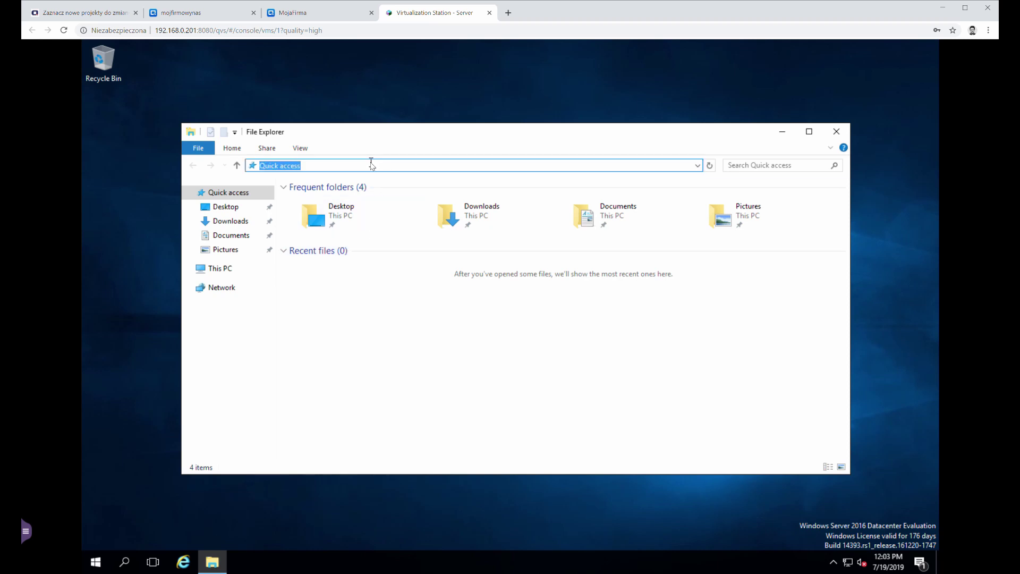
type("\\\\192.168.0.")
left_click(181, 12)
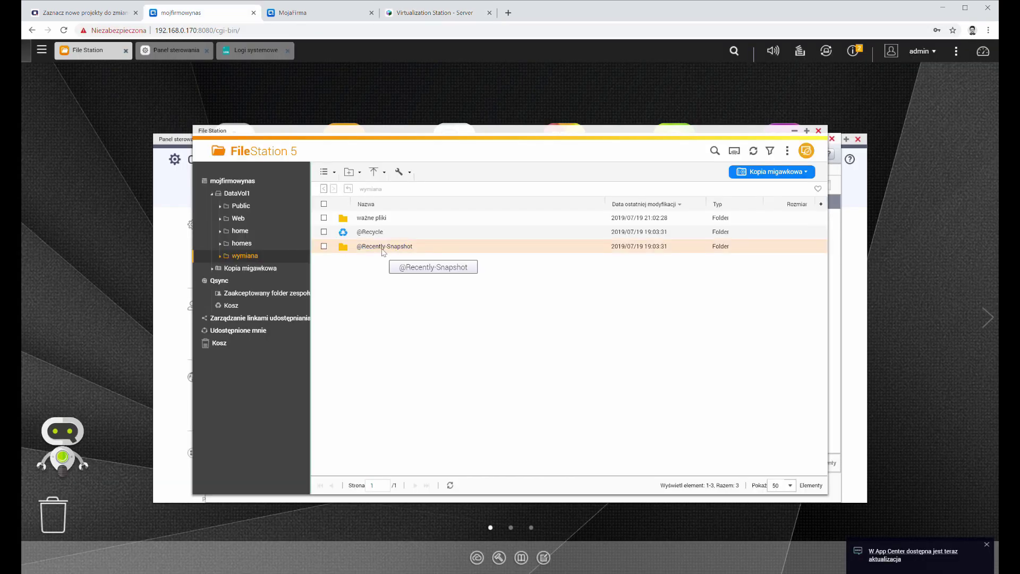
left_click(430, 12)
type(".168.0.170")
key("Return")
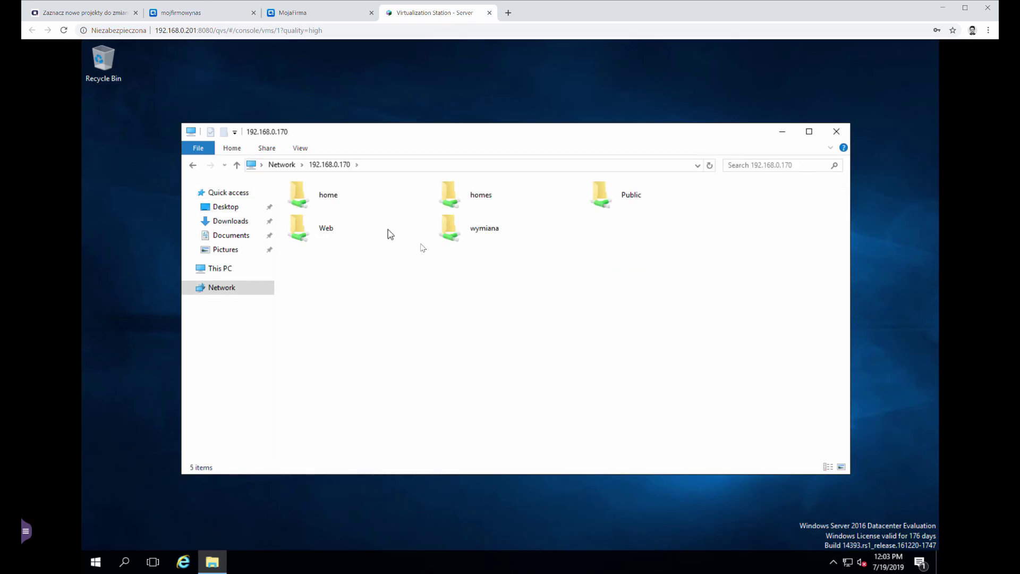
Step: Open the wymiana share, signing in with the NAS username prefixed 192.168.0.170\ and its password
double_click(480, 233)
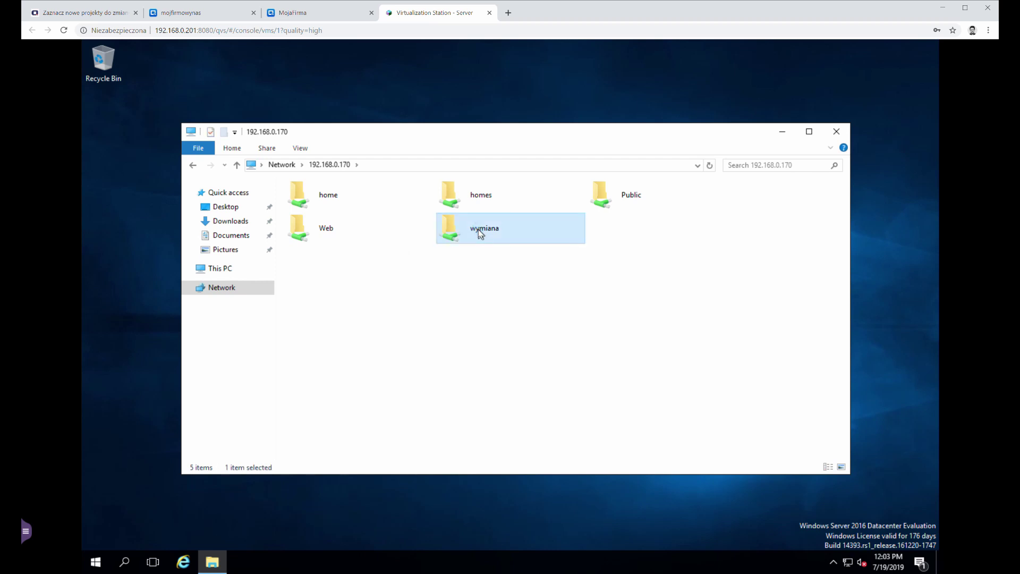
type("auser")
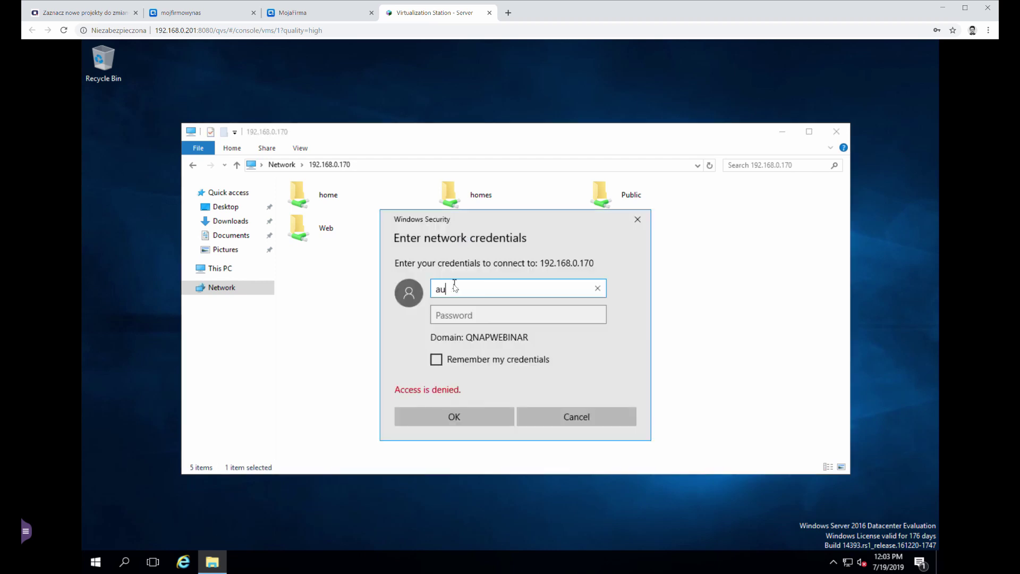
key("Tab")
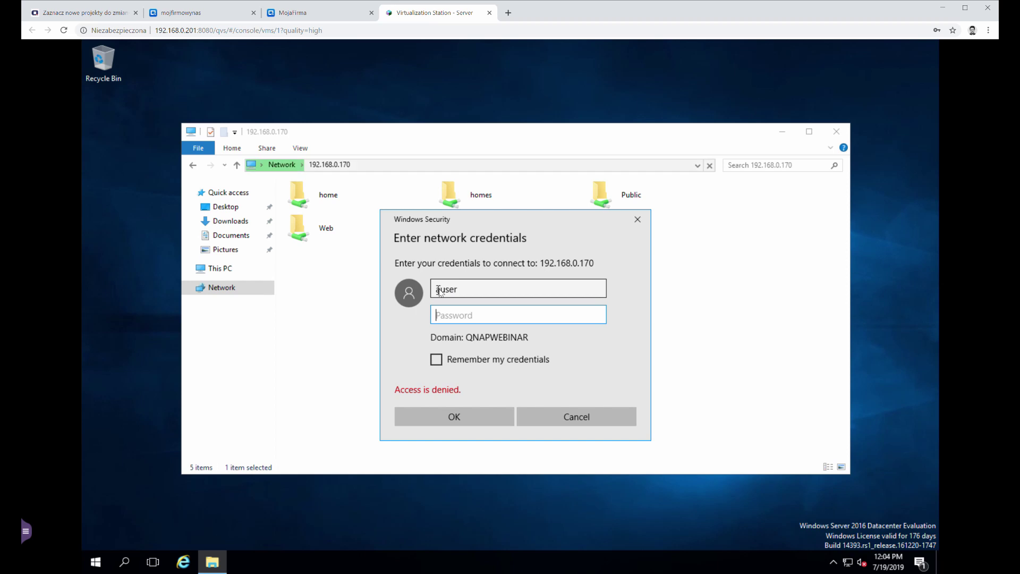
left_click(441, 289)
key("BackSpace")
key("Tab")
type("********")
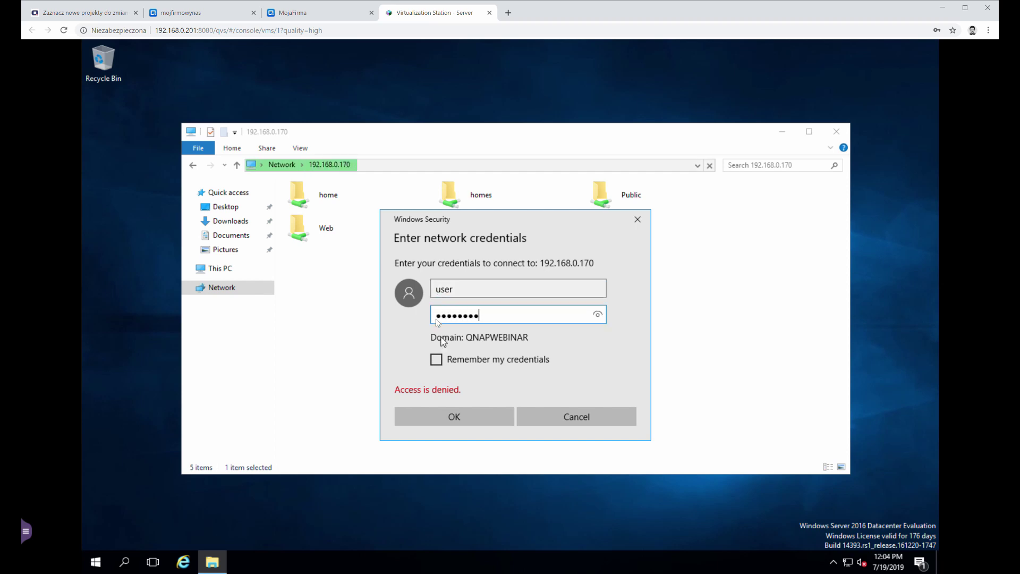
left_click(439, 289)
type("192.168.0.1")
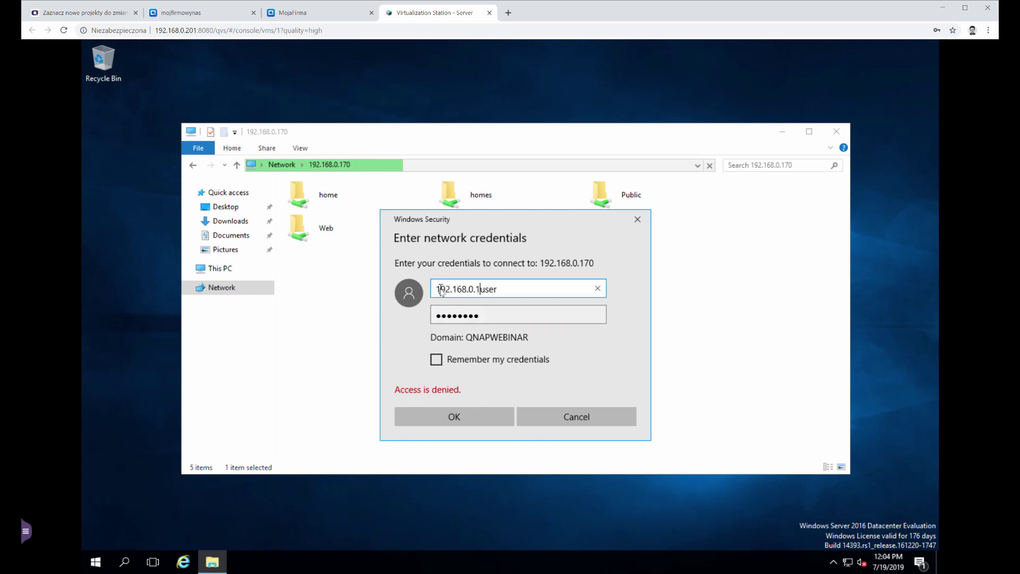
type("70\\")
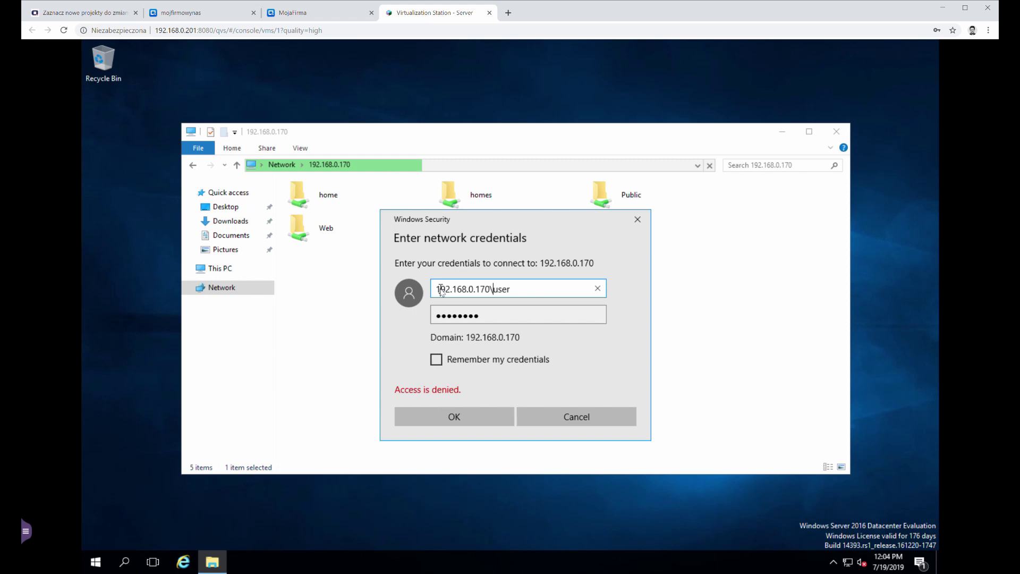
key("Return")
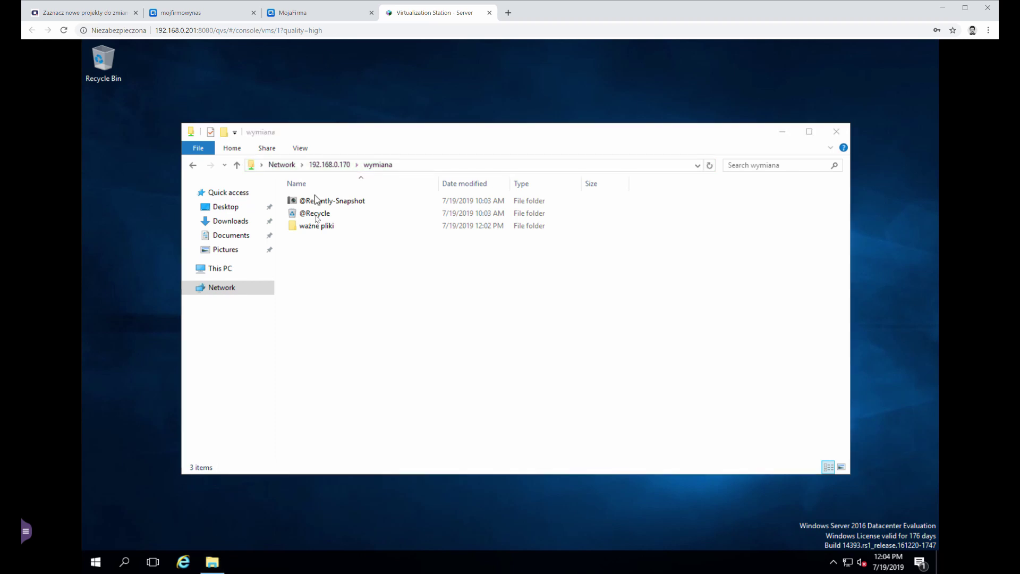
Step: In ważne pliki, create text file wazny dokument and type 'to jest bardzo istotna informacja!'
double_click(325, 226)
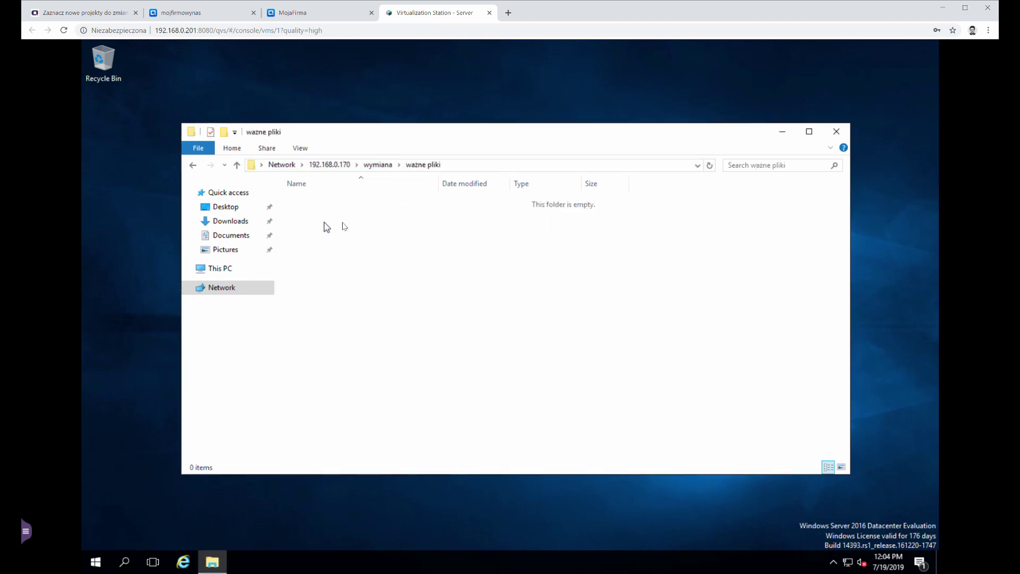
right_click(358, 211)
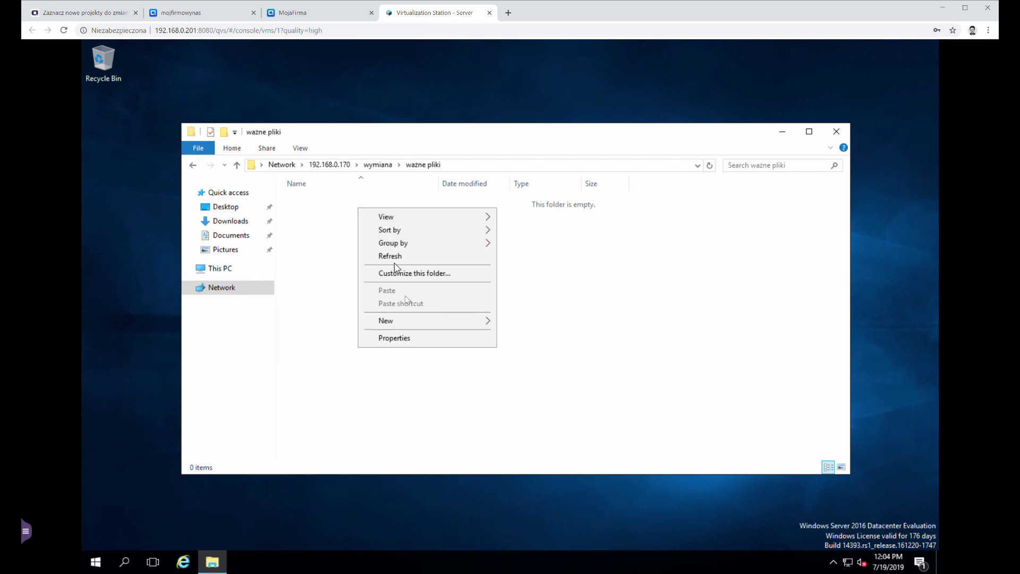
mouse_move(423, 322)
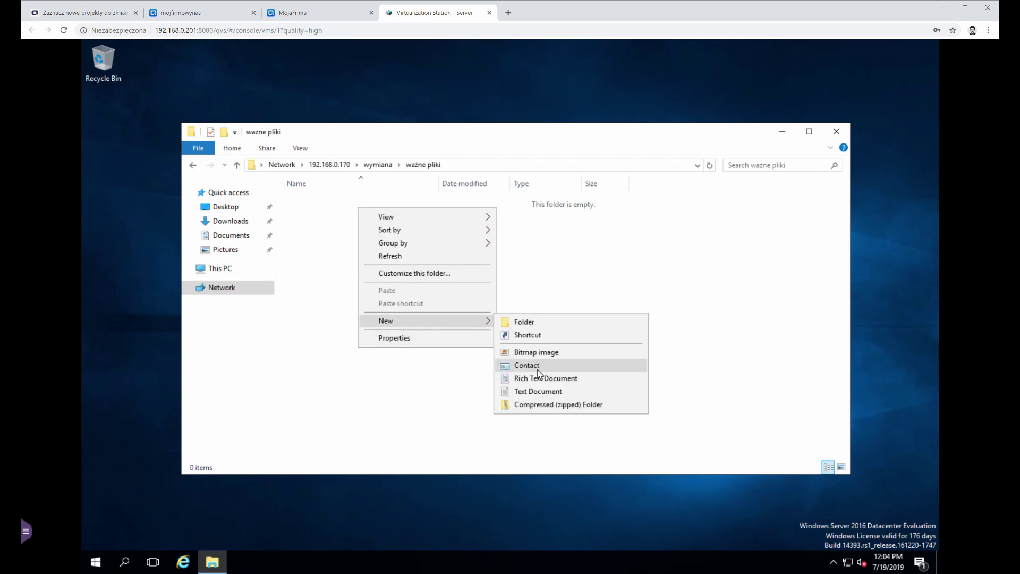
left_click(538, 391)
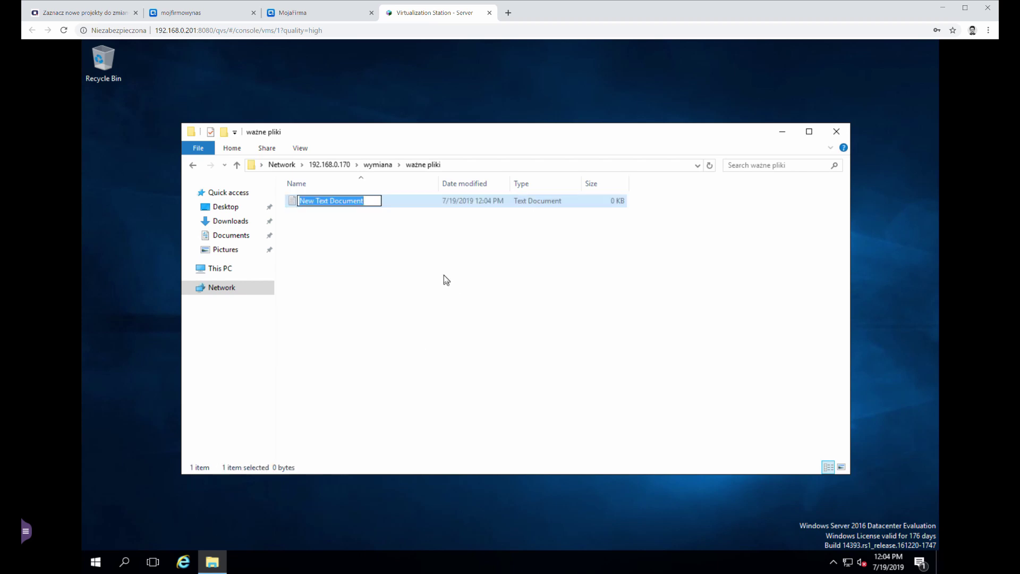
type("wany")
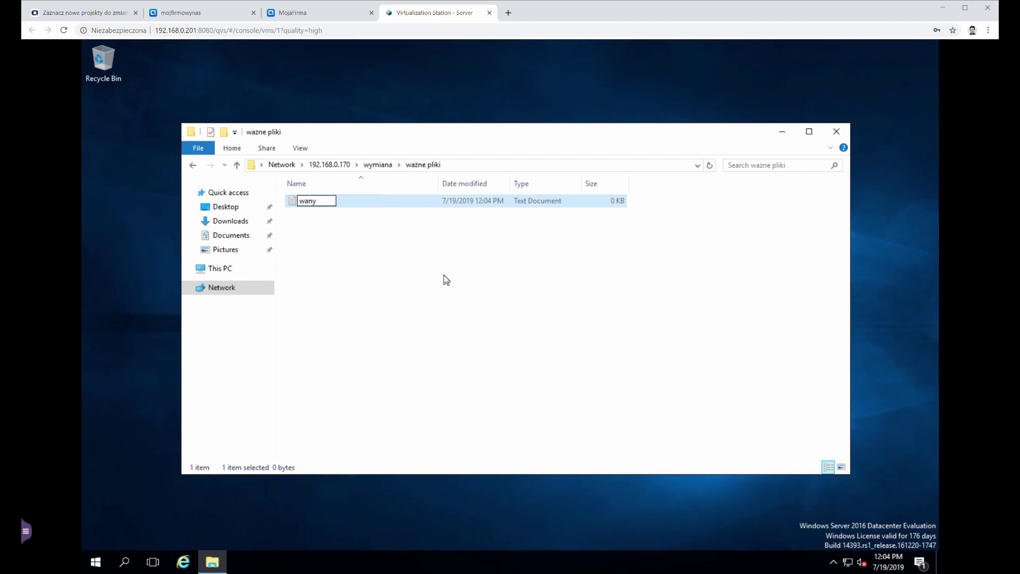
key("BackSpace")
key("BackSpace")
type("zny dokumne")
key("BackSpace")
key("BackSpace")
type("ent")
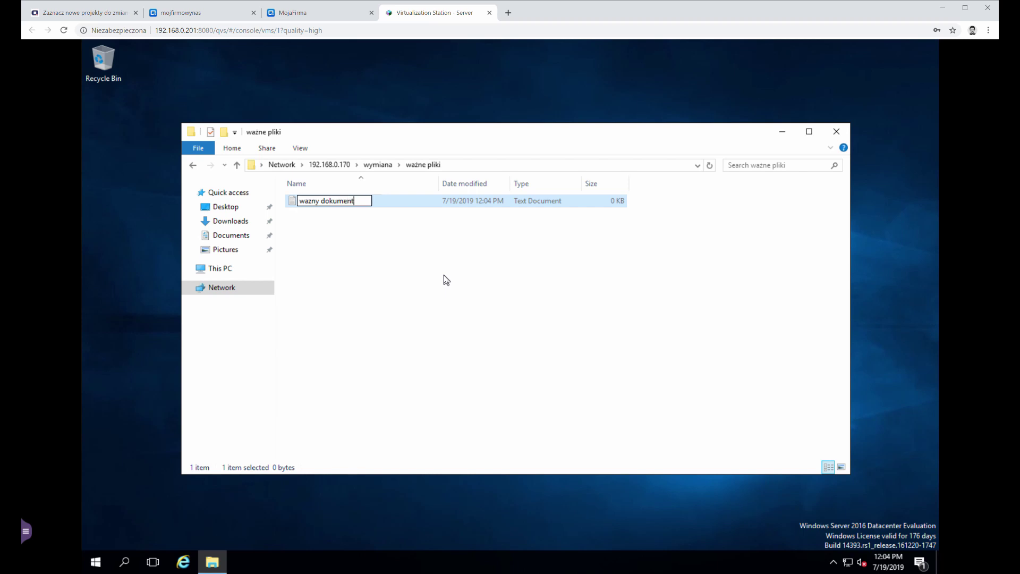
key("Return")
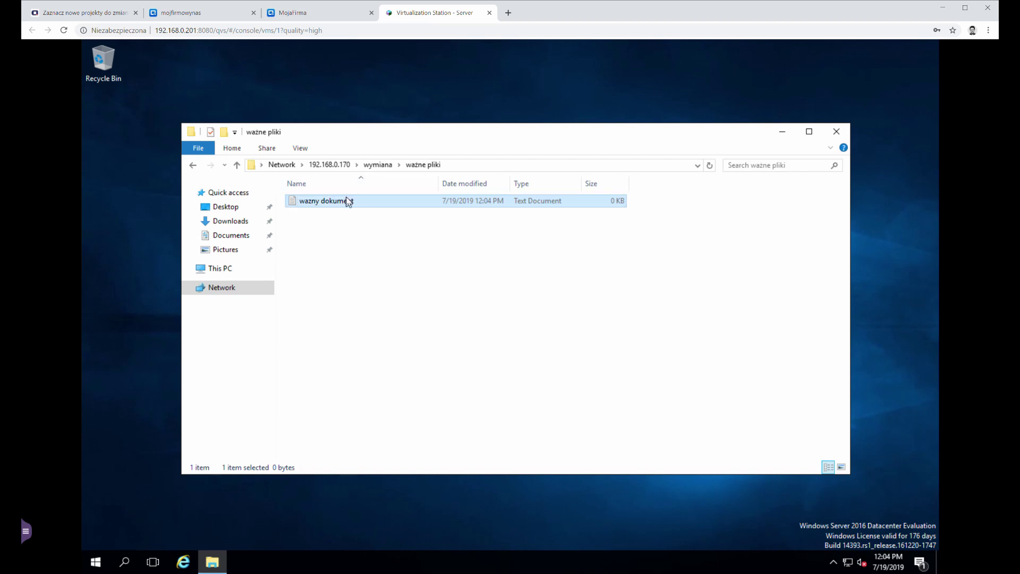
double_click(348, 201)
type("to jest bardzo istotna informacja!")
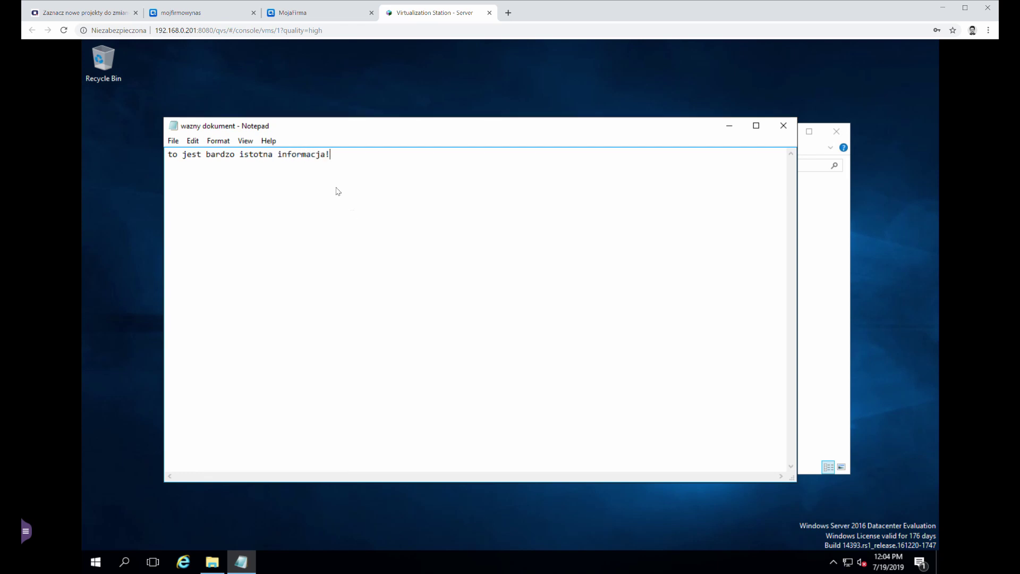
Step: Save the note and paste a copy of wazny dokument into the wymiana share
left_click(783, 127)
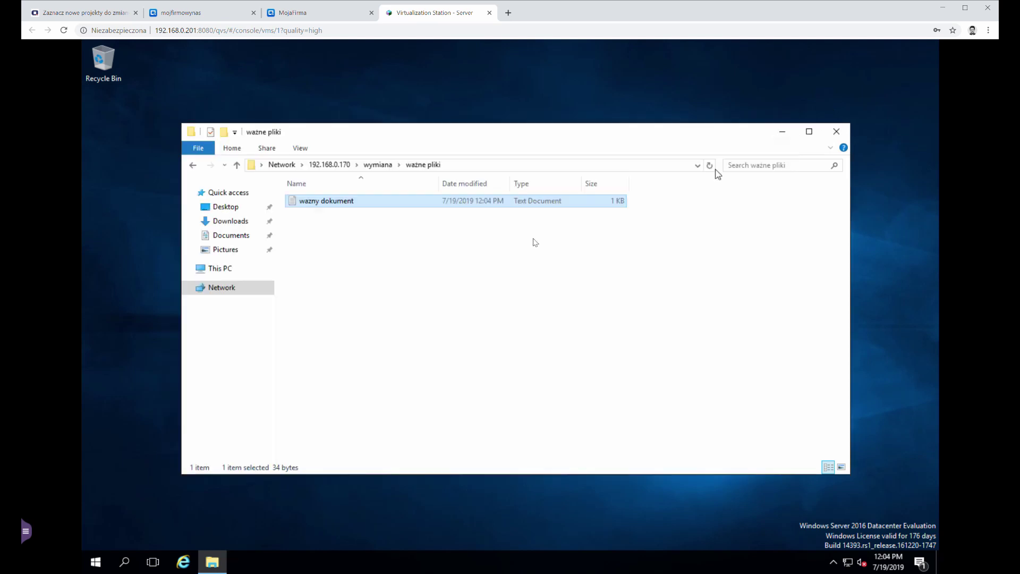
left_click(446, 250)
left_click(347, 204)
right_click(345, 204)
left_click(391, 327)
left_click(385, 165)
right_click(360, 264)
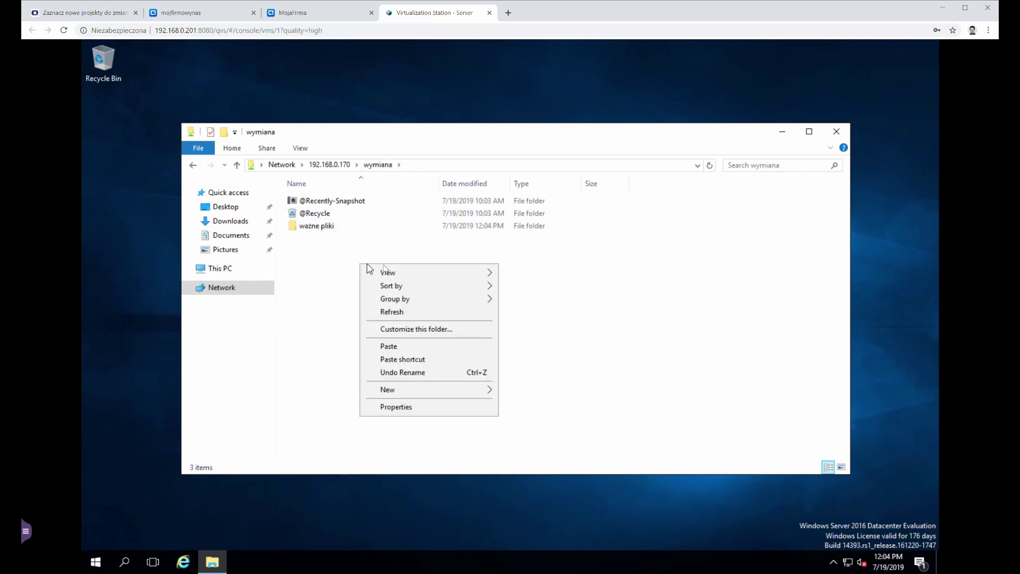
left_click(409, 348)
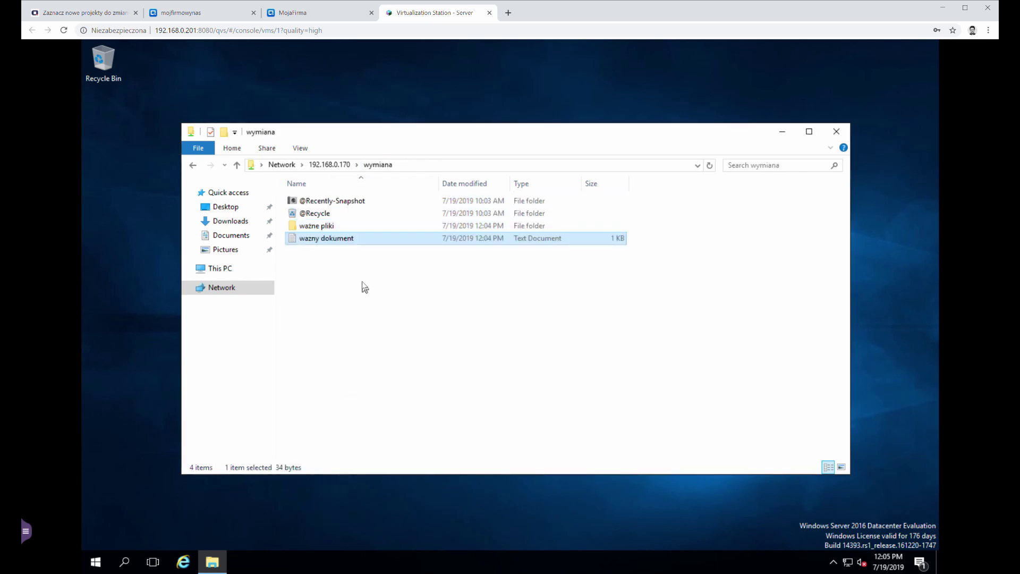
Step: Delete the original wazny dokument from the ważne pliki folder
double_click(325, 226)
left_click(330, 200)
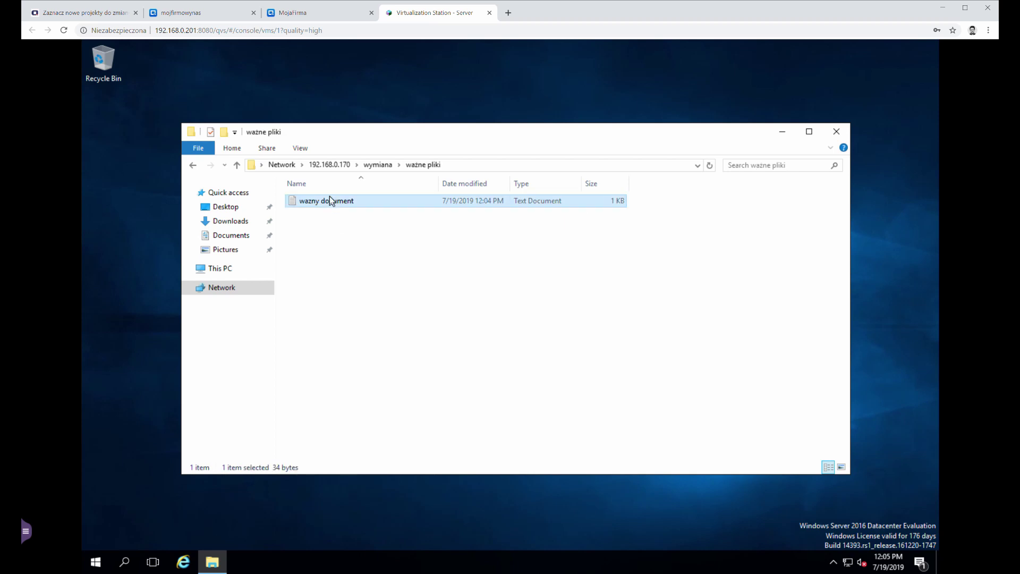
right_click(331, 201)
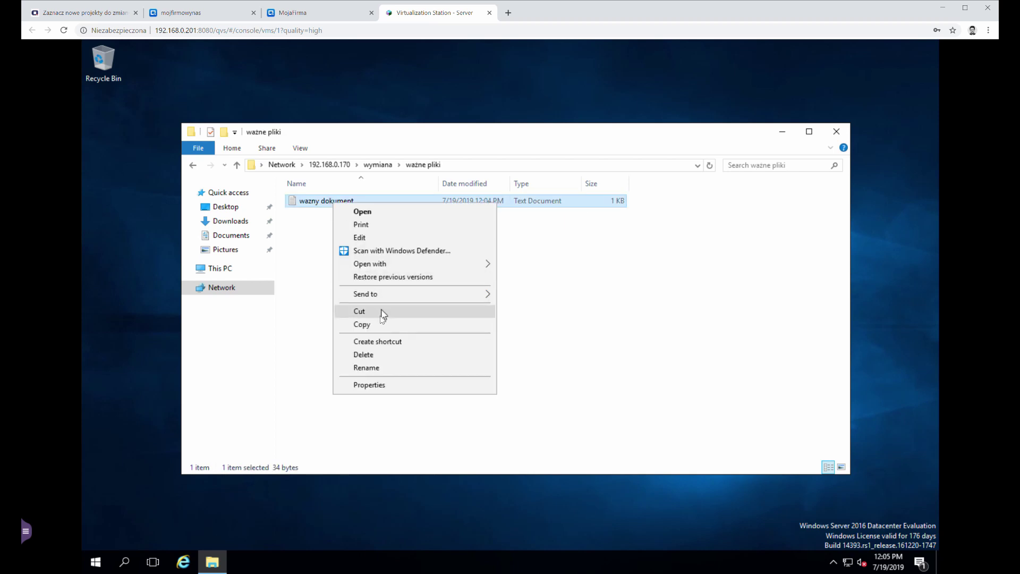
left_click(380, 354)
left_click(555, 349)
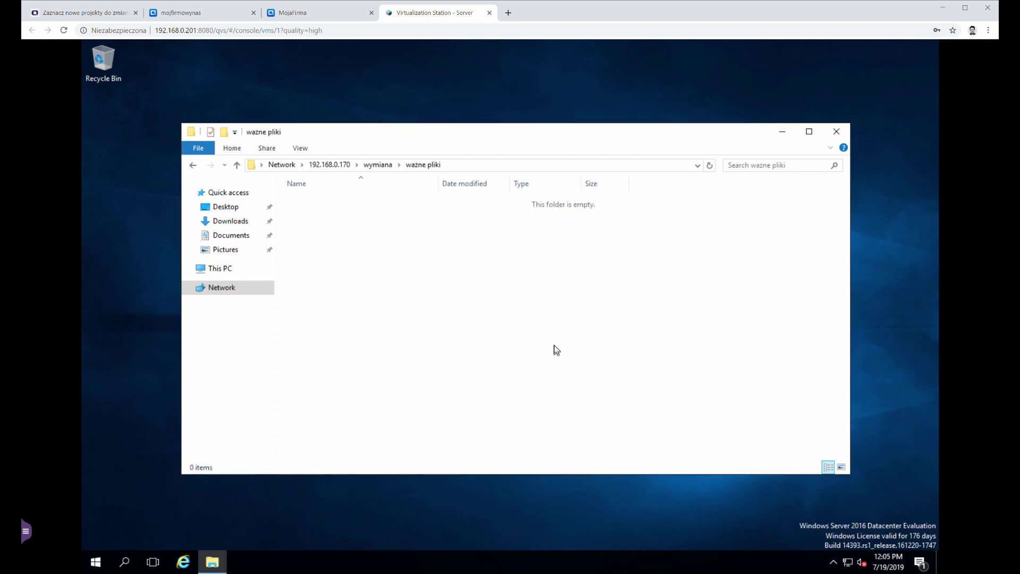
Step: Maximize the connection log window and refresh it to show the wazny dokument.txt Delete entry
left_click(211, 14)
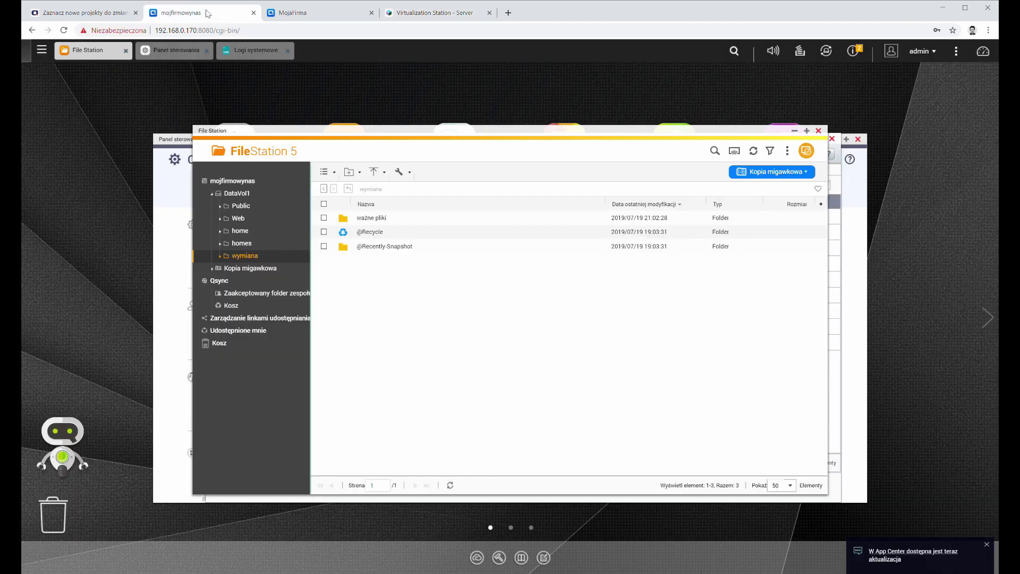
left_click(261, 51)
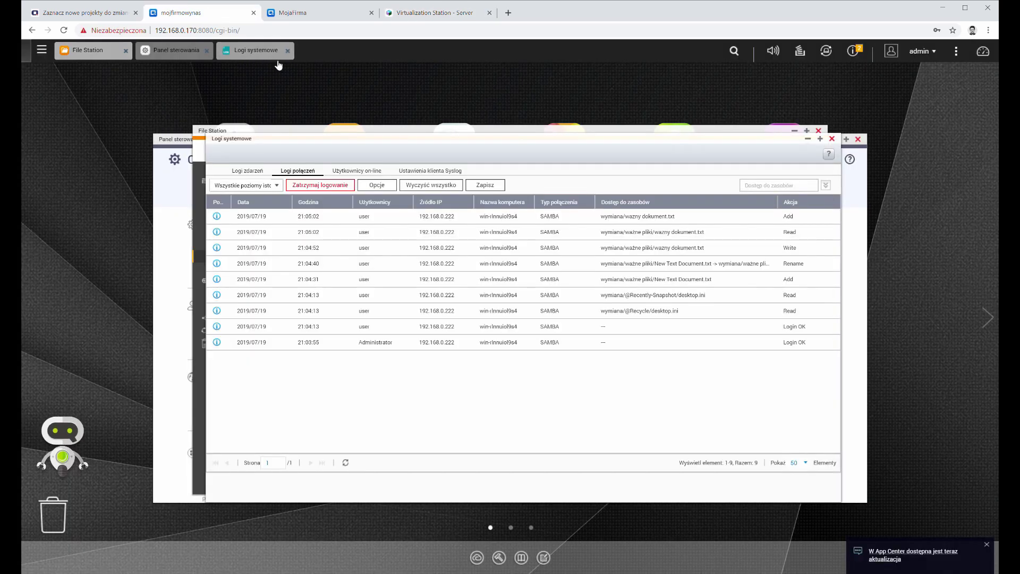
left_click(820, 139)
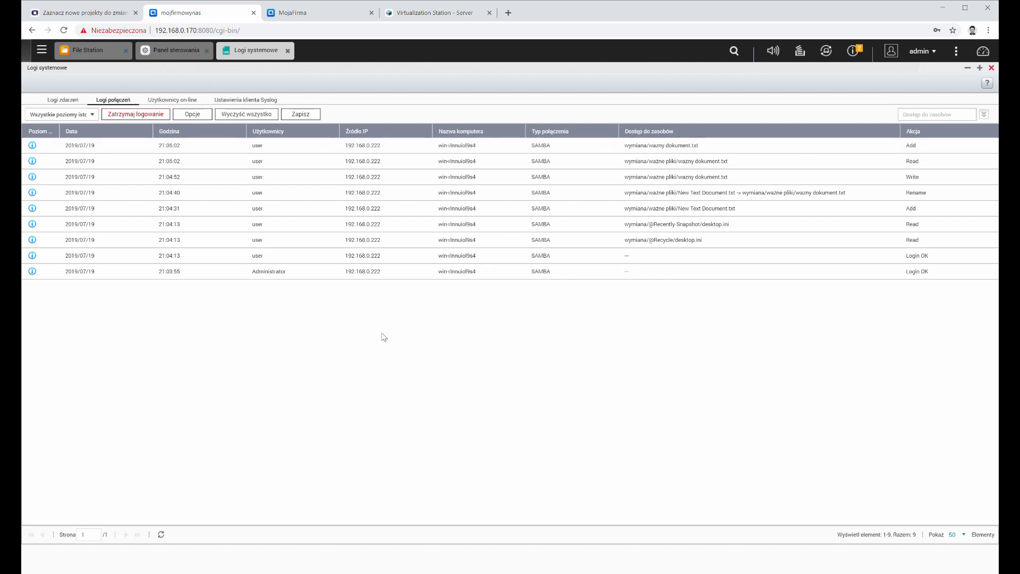
left_click(161, 535)
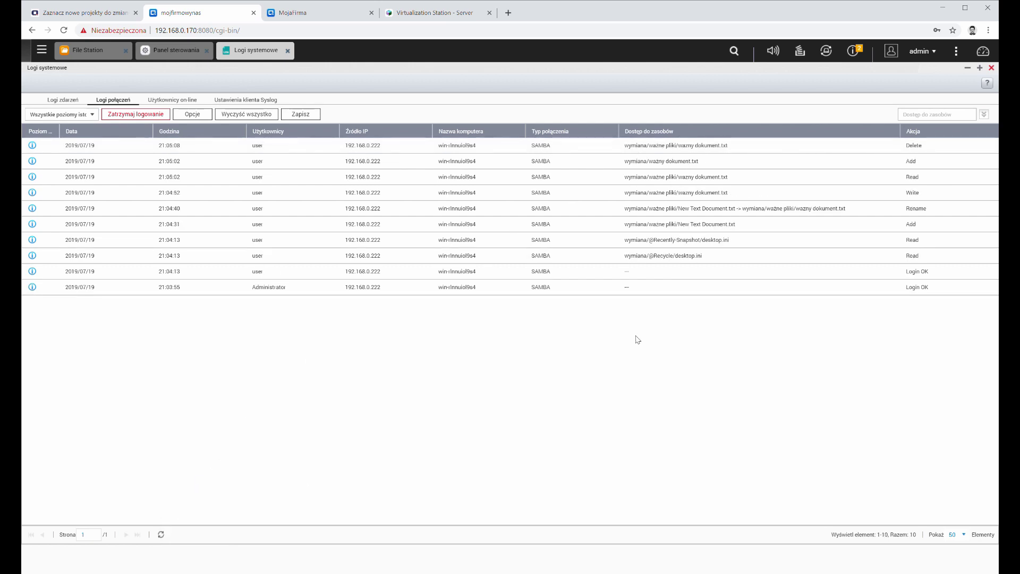